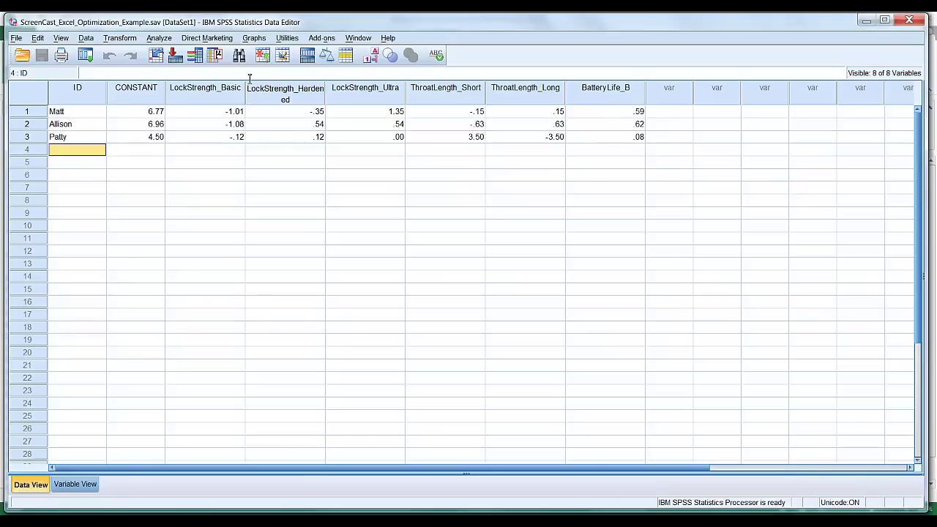
Step: Examine the coefficient columns CONSTANT through BatteryLife_B and the three respondent rows in the SPSS data
{"action": "left_click_drag", "start_coordinate": [132, 88], "coordinate": [205, 88]}
{"action": "left_click_drag", "start_coordinate": [348, 96], "coordinate": [615, 91]}
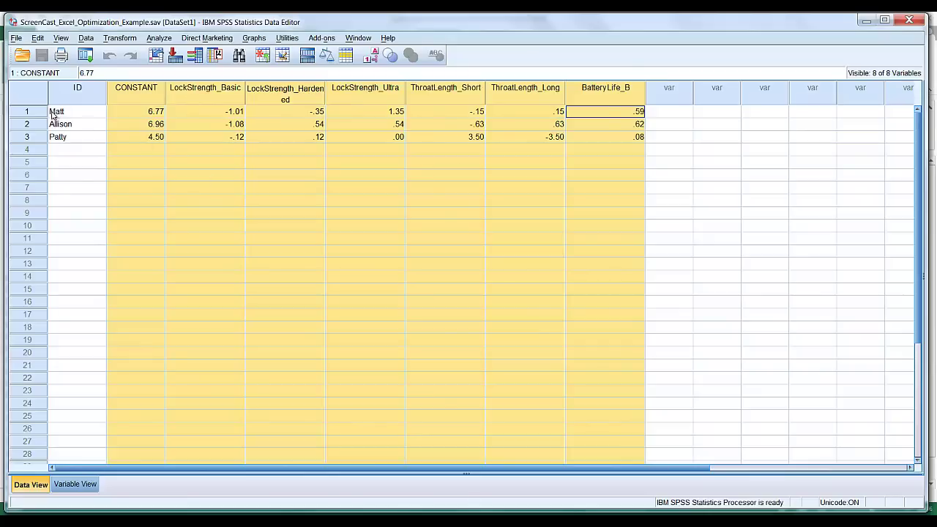
{"action": "left_click_drag", "start_coordinate": [28, 112], "coordinate": [30, 139]}
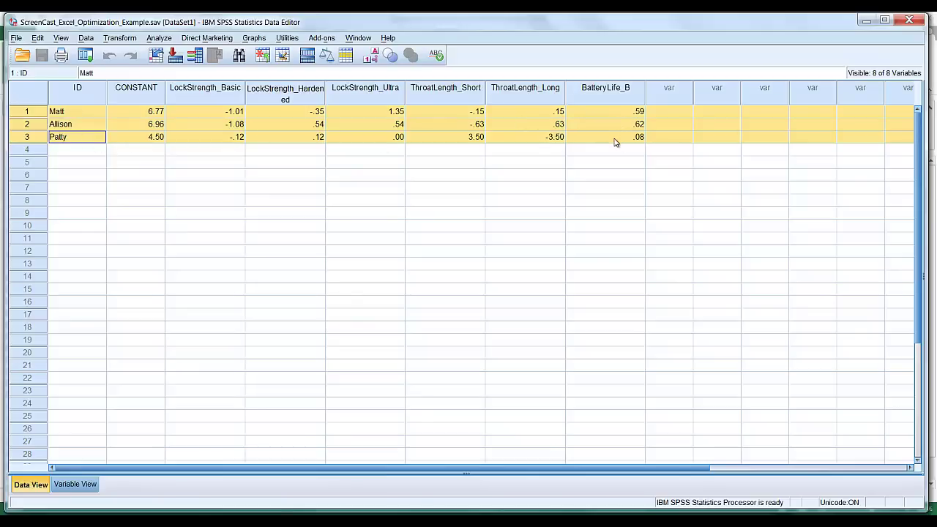
{"action": "left_click", "coordinate": [608, 201]}
Step: Copy the three respondents' IDs and coefficients from SPSS and paste them into Excel's Sheet6 starting at cell A9
{"action": "left_click_drag", "start_coordinate": [631, 140], "coordinate": [67, 112]}
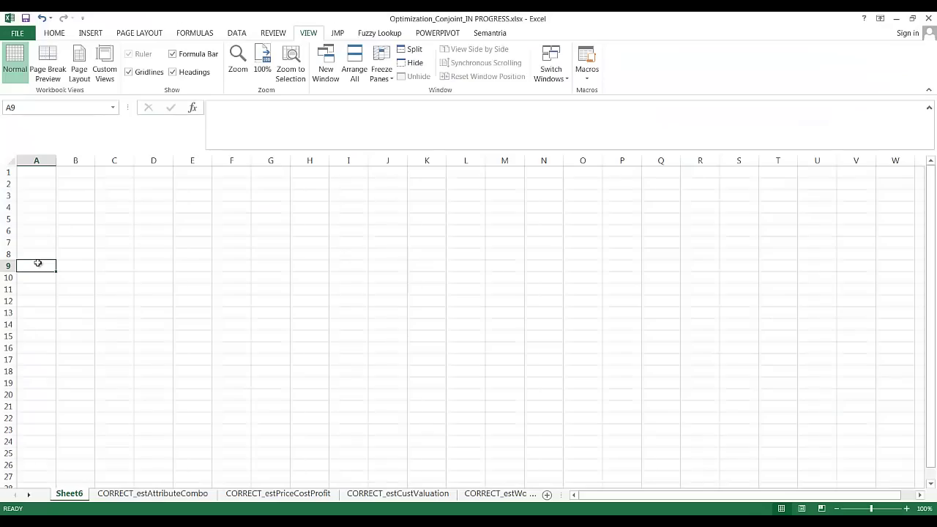
{"action": "type", "text": "Matt\t6.77\t-1.01\t-0.35\t1.35\t-0.15\t0.15\t0.59 Allison\t6.96\t-1.08\t0.54\t0.54\t-0.63\t0.63\t0.62 Patty\t4.5\t-0.12\t0.12\t0\t3.5\t-3.5\t0.08"}
{"action": "left_click", "coordinate": [128, 370]}
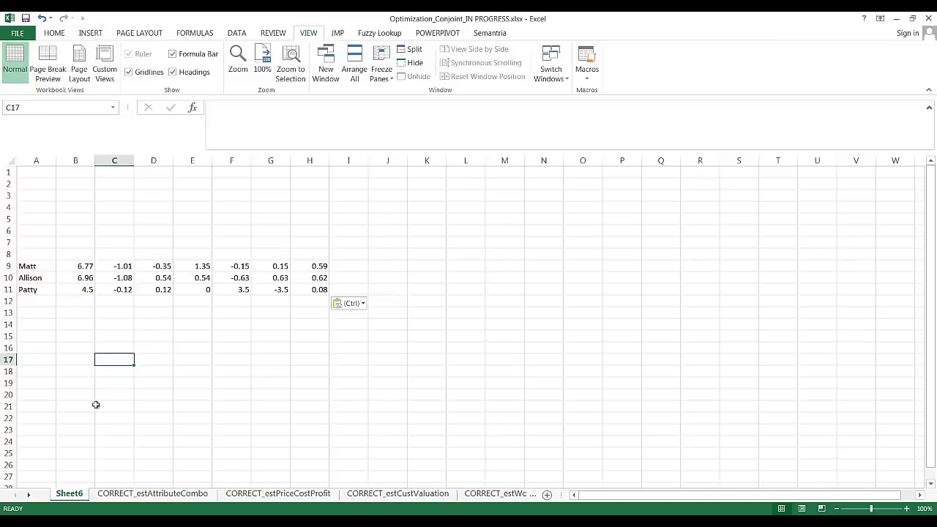
Step: Open the CORRECT_estAttributeCombo sheet and review the attribute headers from CONSTANT to Battery Life (in Months)
{"action": "left_click", "coordinate": [134, 498]}
{"action": "scroll", "coordinate": [110, 366], "scroll_direction": "up", "scroll_amount": 3}
{"action": "left_click", "coordinate": [109, 377]}
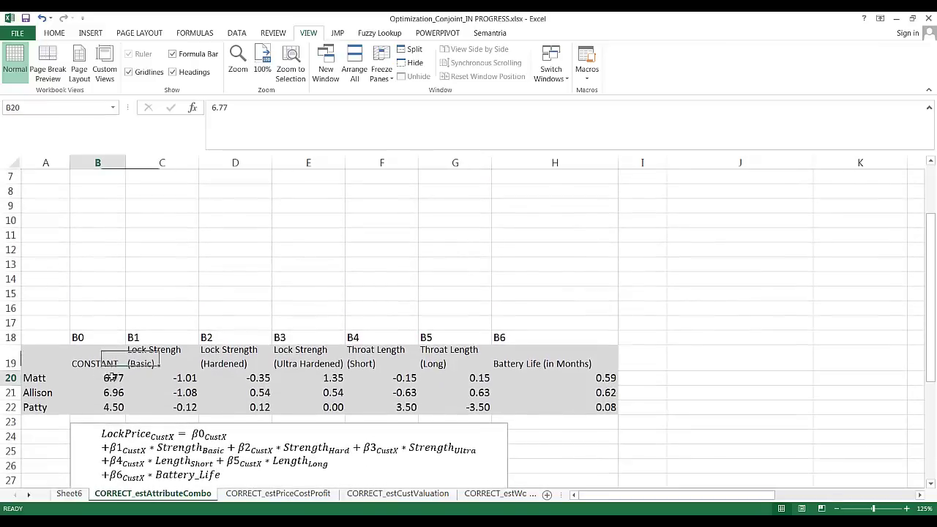
{"action": "left_click", "coordinate": [108, 361]}
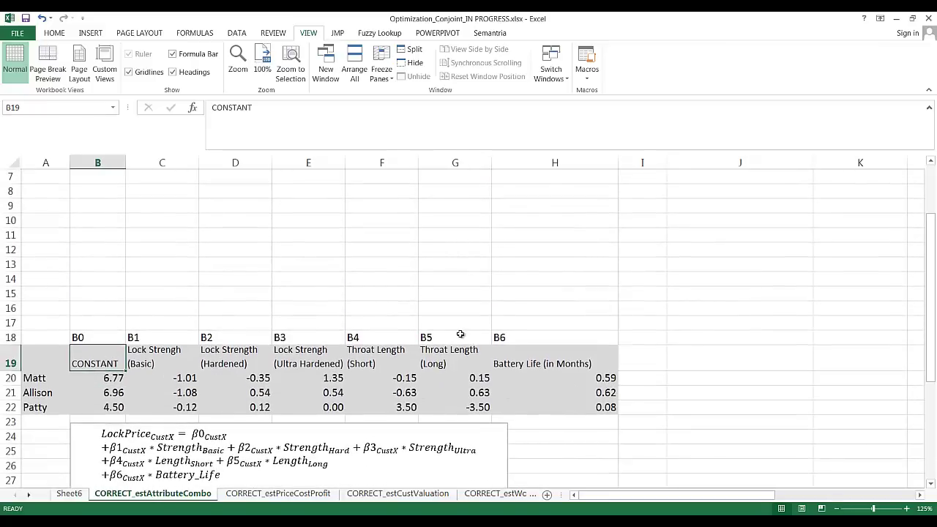
{"action": "key", "text": "Right"}
{"action": "key", "text": "Right"}
{"action": "key", "text": "Right"}
{"action": "key", "text": "Right"}
{"action": "key", "text": "Right"}
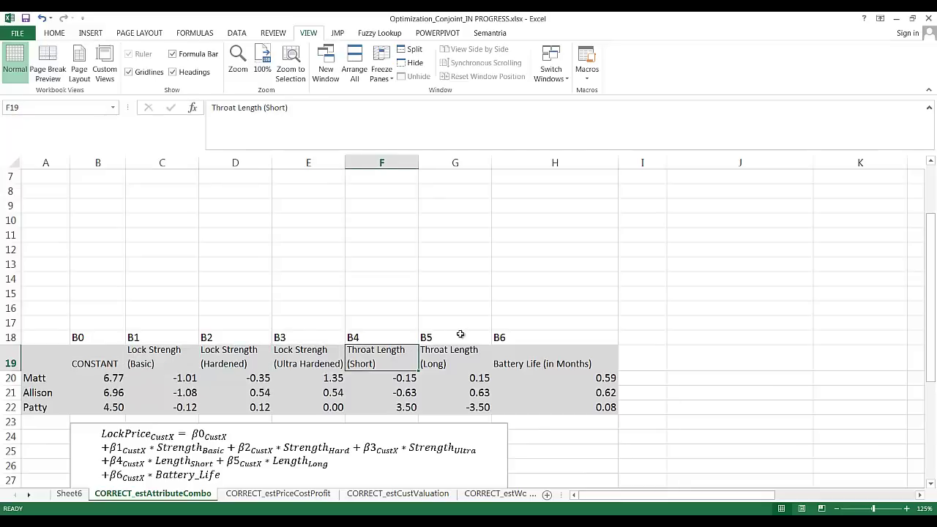
{"action": "key", "text": "Right"}
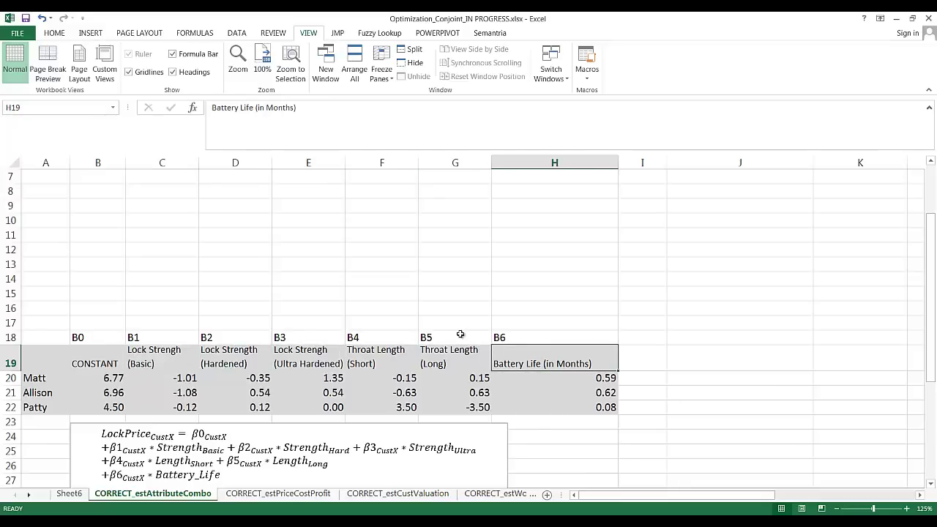
Step: Review the coefficient labels B0 through B6 in row 18 against the attribute headers and values below them
{"action": "key", "text": "ctrl+Left"}
{"action": "key", "text": "Up"}
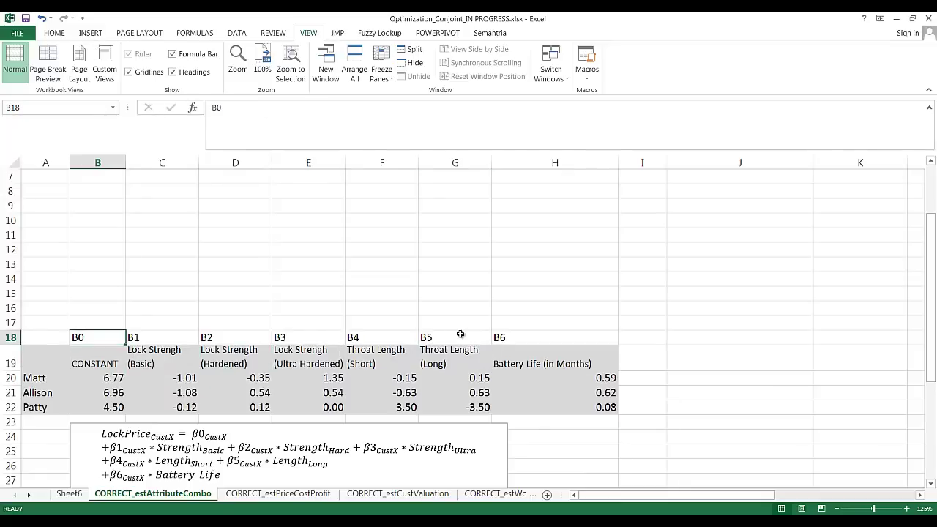
{"action": "key", "text": "Down"}
{"action": "key", "text": "Down"}
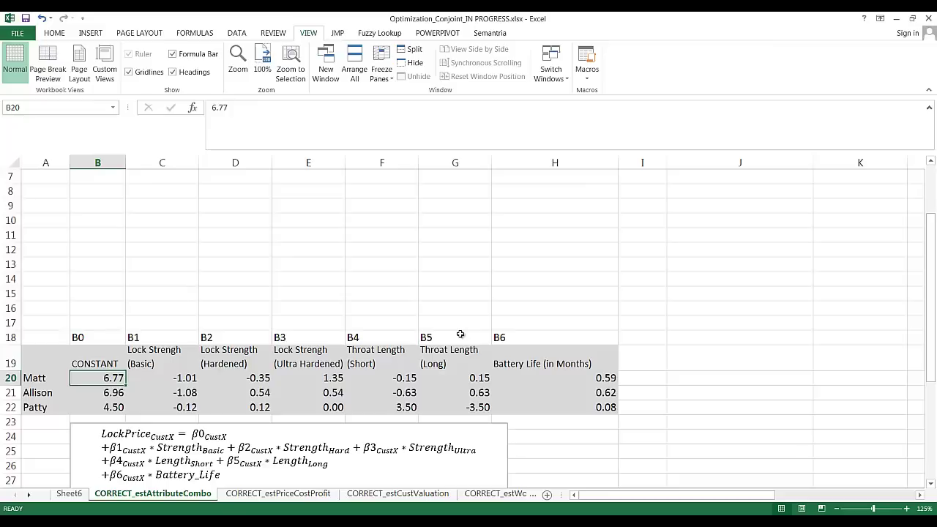
{"action": "key", "text": "Up"}
{"action": "key", "text": "Up"}
{"action": "key", "text": "Up"}
{"action": "key", "text": "Down"}
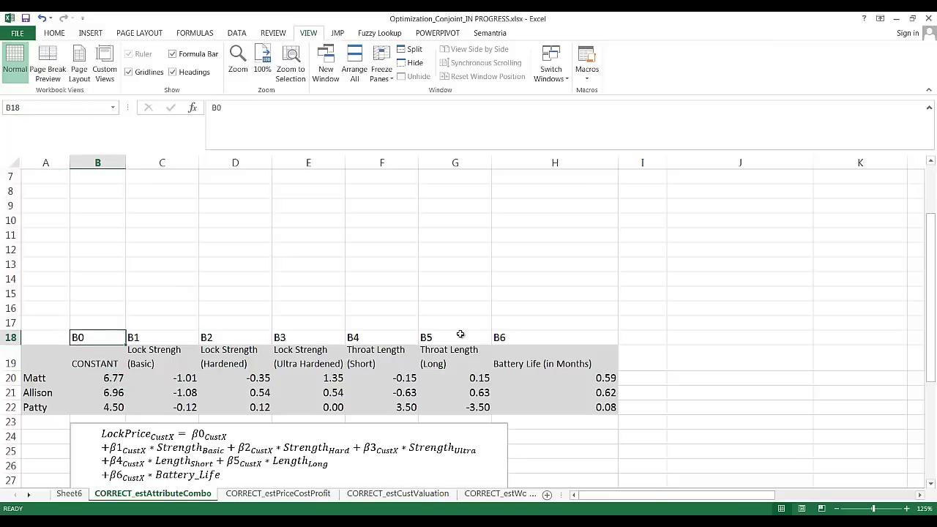
{"action": "key", "text": "Right"}
{"action": "key", "text": "Left"}
{"action": "key", "text": "Right"}
{"action": "key", "text": "Right"}
{"action": "key", "text": "Right"}
{"action": "key", "text": "Right"}
{"action": "key", "text": "Right"}
{"action": "key", "text": "Right"}
{"action": "key", "text": "Right"}
{"action": "key", "text": "Left"}
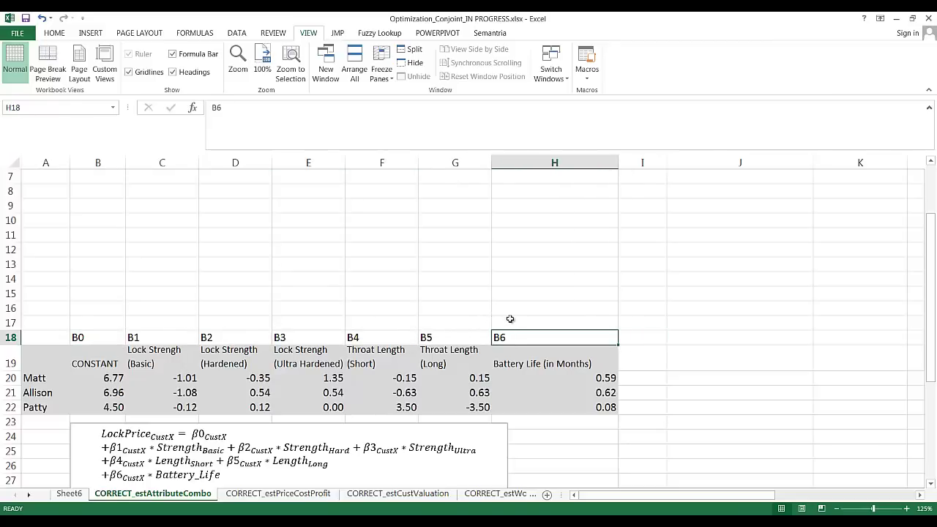
Step: Examine the general LockPrice equation and the first customer's worked version, including its strength and throat-length multipliers
{"action": "scroll", "coordinate": [510, 324], "scroll_direction": "down", "scroll_amount": 4}
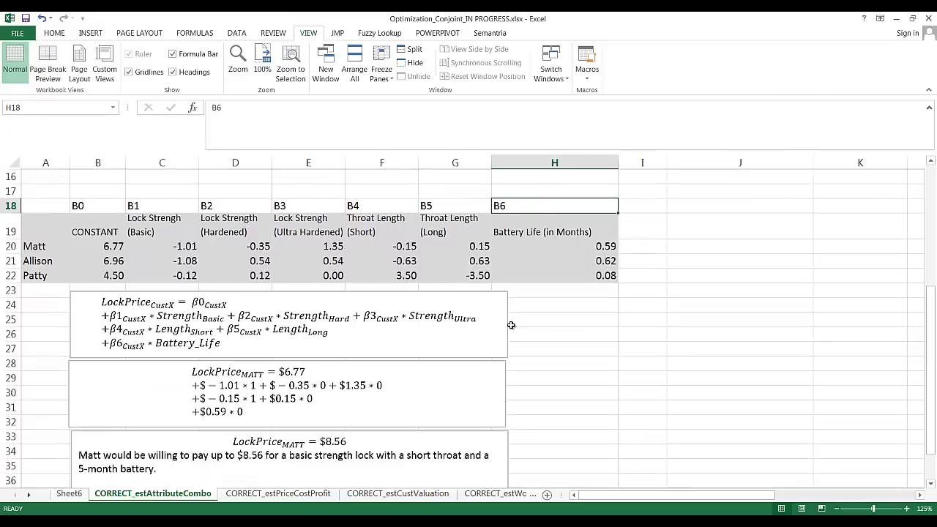
{"action": "scroll", "coordinate": [510, 325], "scroll_direction": "up", "scroll_amount": 1}
{"action": "double_click", "coordinate": [175, 304]}
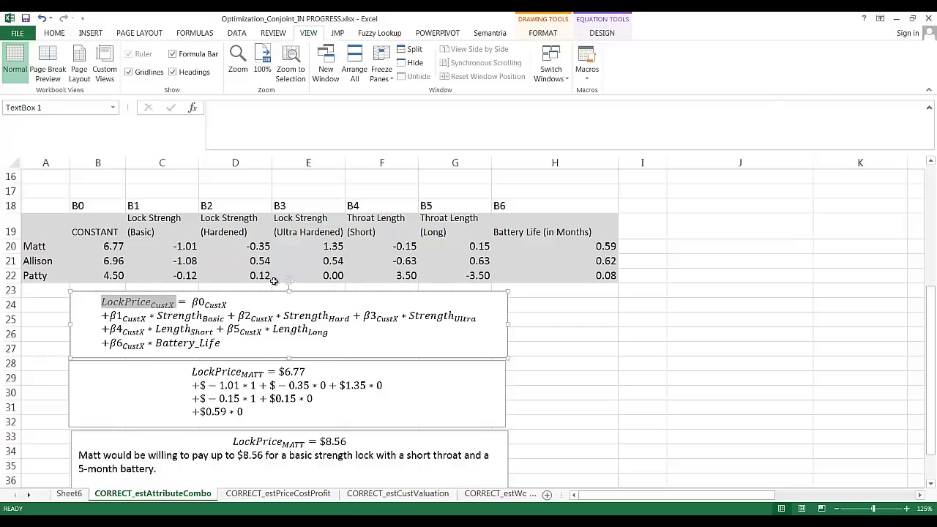
{"action": "double_click", "coordinate": [212, 372]}
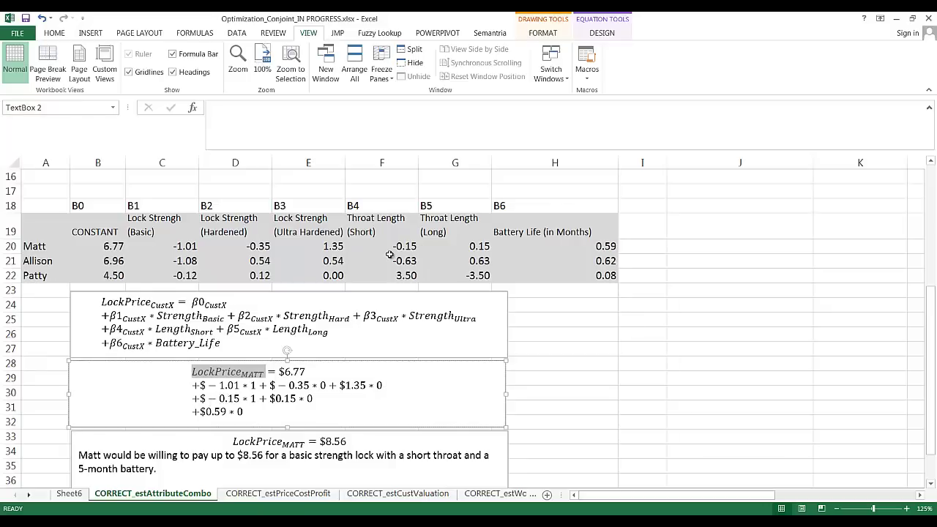
{"action": "double_click", "coordinate": [252, 399]}
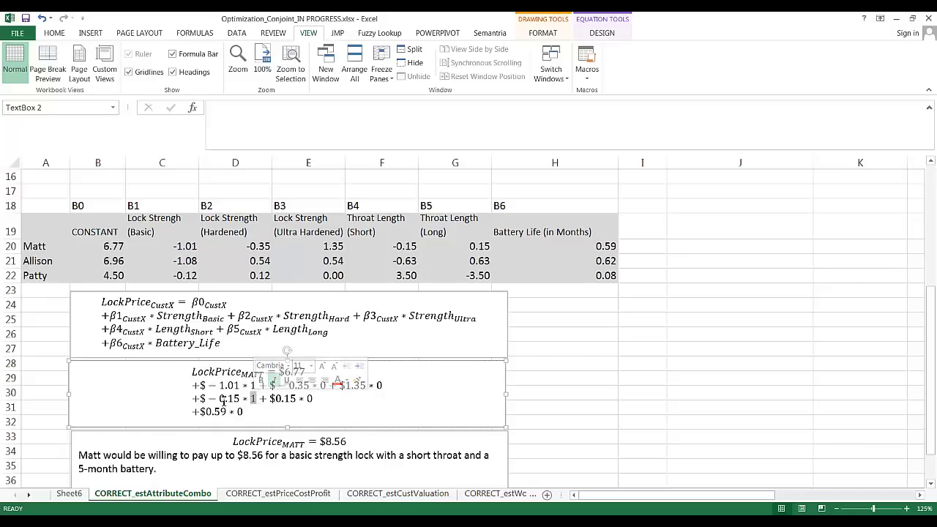
{"action": "double_click", "coordinate": [310, 399]}
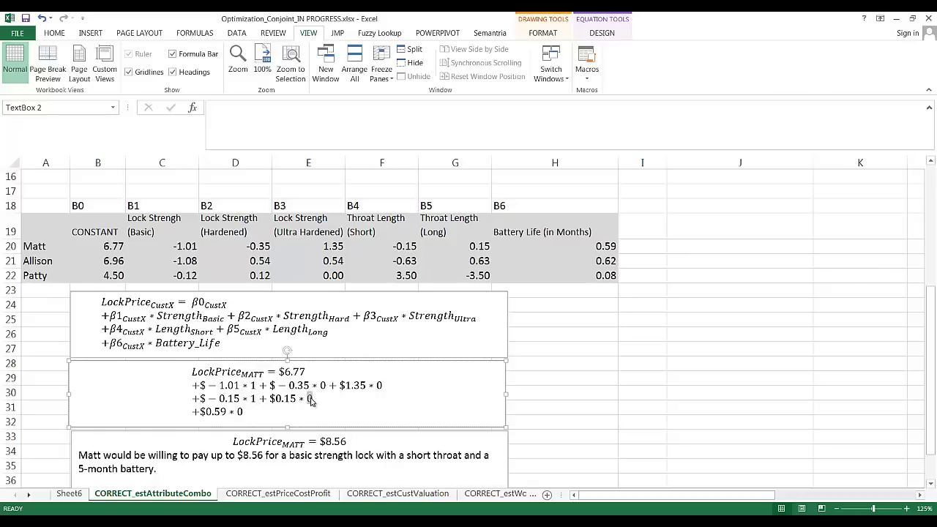
Step: Set the battery-life multiplier in the first customer's LockPrice equation to 5 and check the willingness-to-pay conclusion beneath it
{"action": "double_click", "coordinate": [239, 412]}
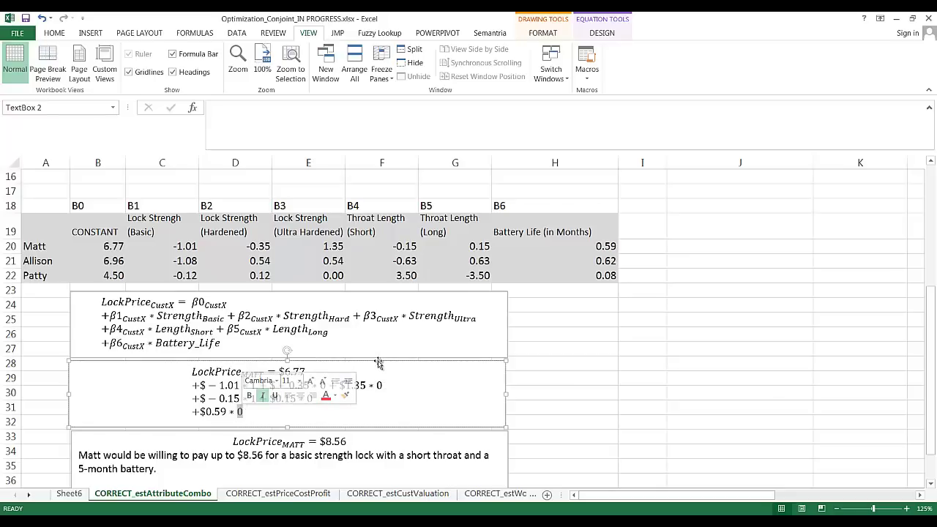
{"action": "type", "text": "5"}
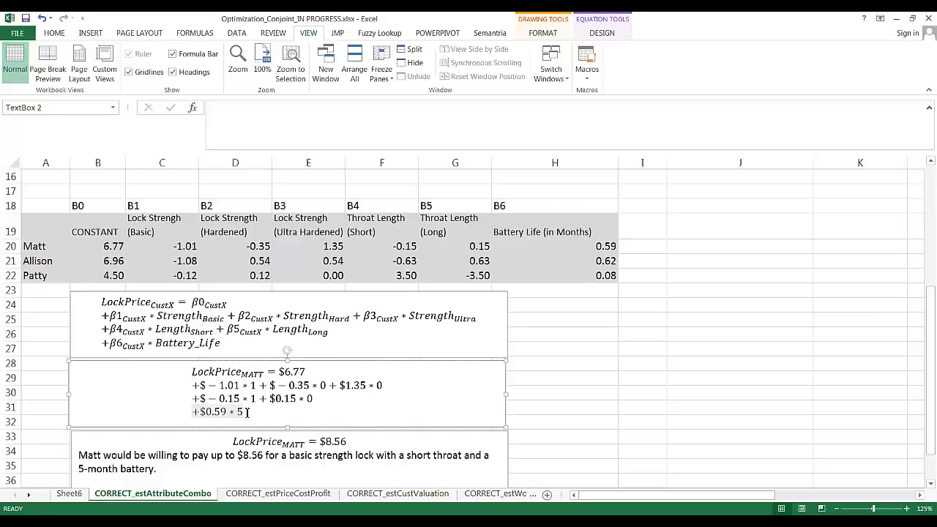
{"action": "scroll", "coordinate": [247, 412], "scroll_direction": "down", "scroll_amount": 1}
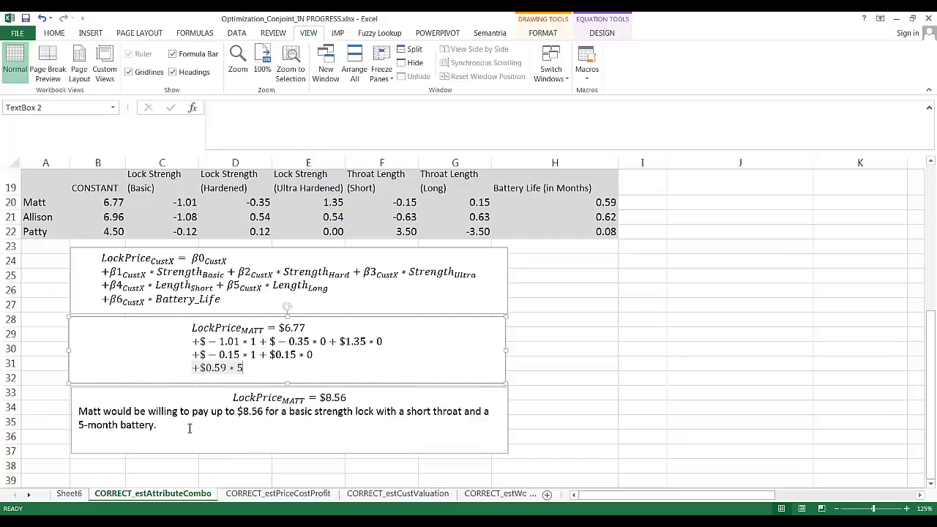
{"action": "scroll", "coordinate": [342, 377], "scroll_direction": "up", "scroll_amount": 1}
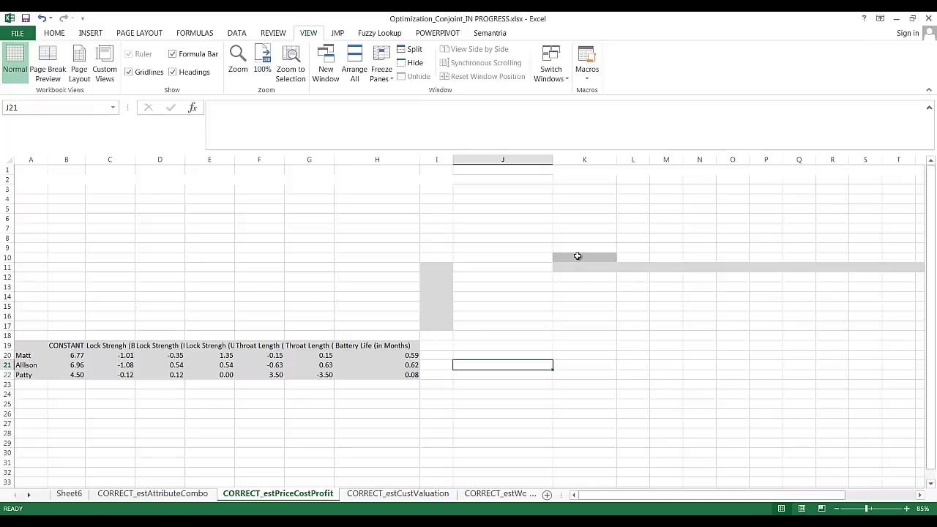
Step: Enter the header "Product Combo #" in cell K10 of the CORRECT_estPriceCostProfit sheet
{"action": "left_click_drag", "start_coordinate": [439, 257], "coordinate": [911, 327]}
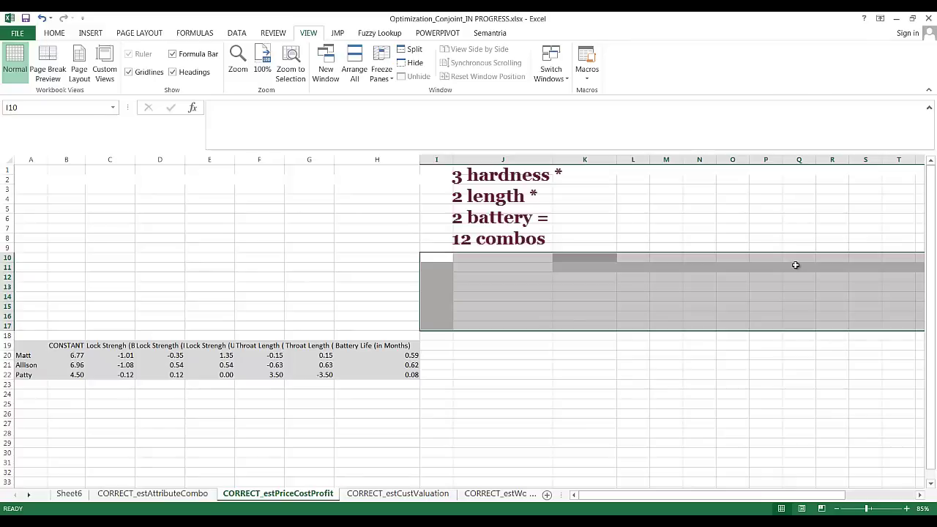
{"action": "left_click_drag", "start_coordinate": [435, 269], "coordinate": [436, 324]}
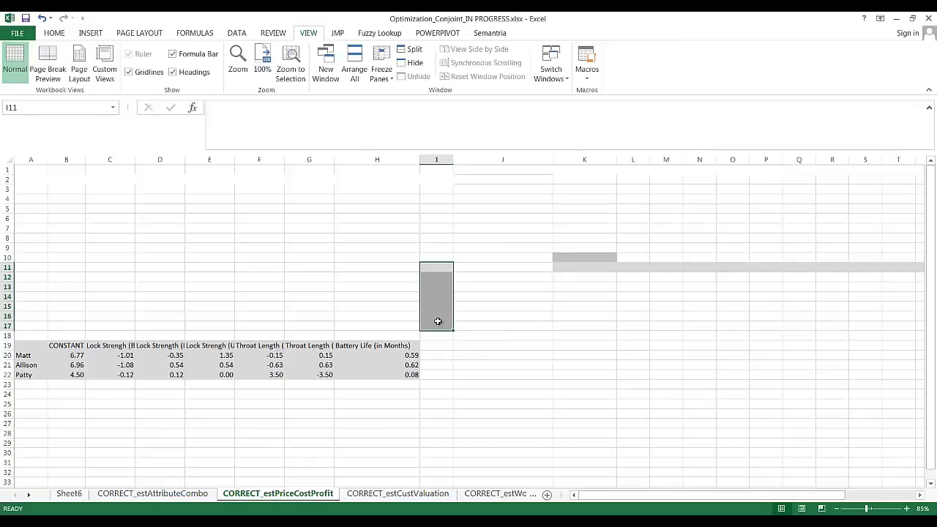
{"action": "left_click", "coordinate": [560, 257]}
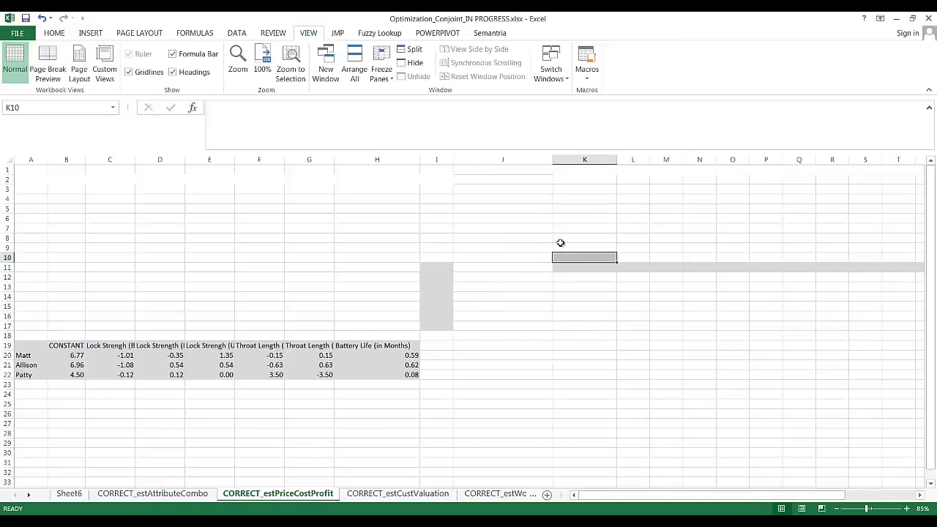
{"action": "type", "text": "Product Combo"}
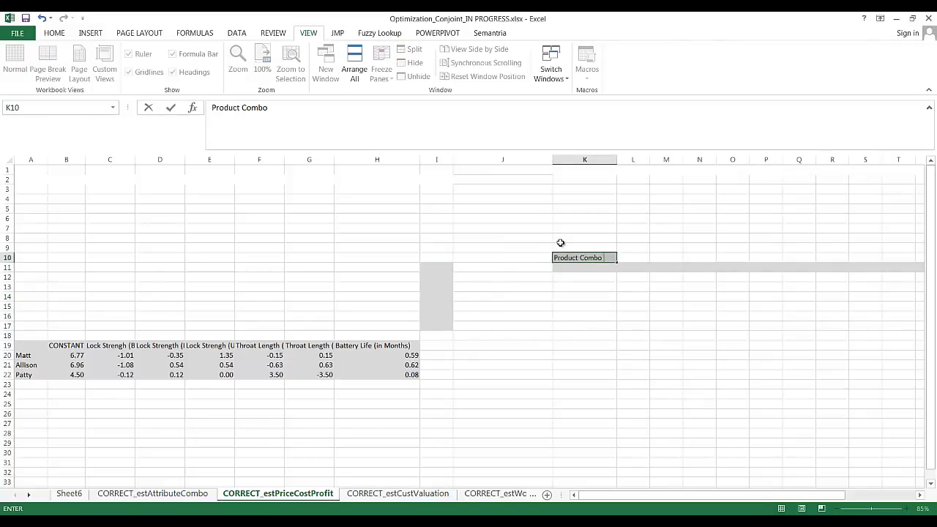
{"action": "type", "text": " #"}
{"action": "key", "text": "Return"}
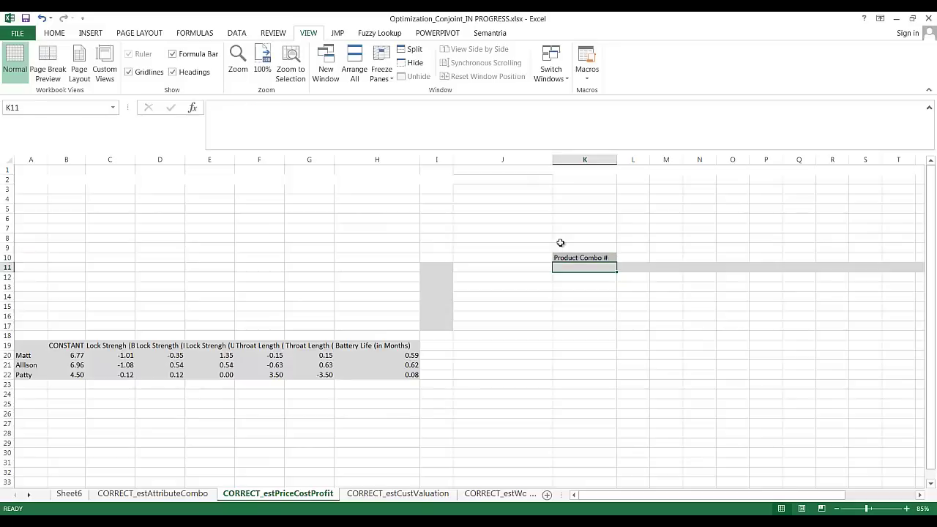
Step: Number the product combinations from 1 to 12 across row 11, from K11 to V11
{"action": "type", "text": "1"}
{"action": "key", "text": "Tab"}
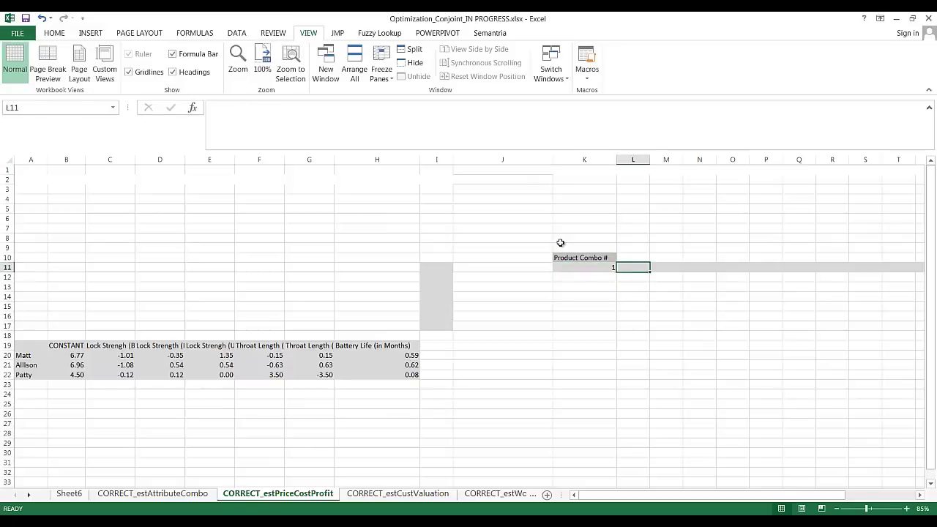
{"action": "type", "text": "2"}
{"action": "key", "text": "Tab"}
{"action": "type", "text": "3"}
{"action": "key", "text": "Tab"}
{"action": "left_click_drag", "start_coordinate": [579, 267], "coordinate": [759, 276]}
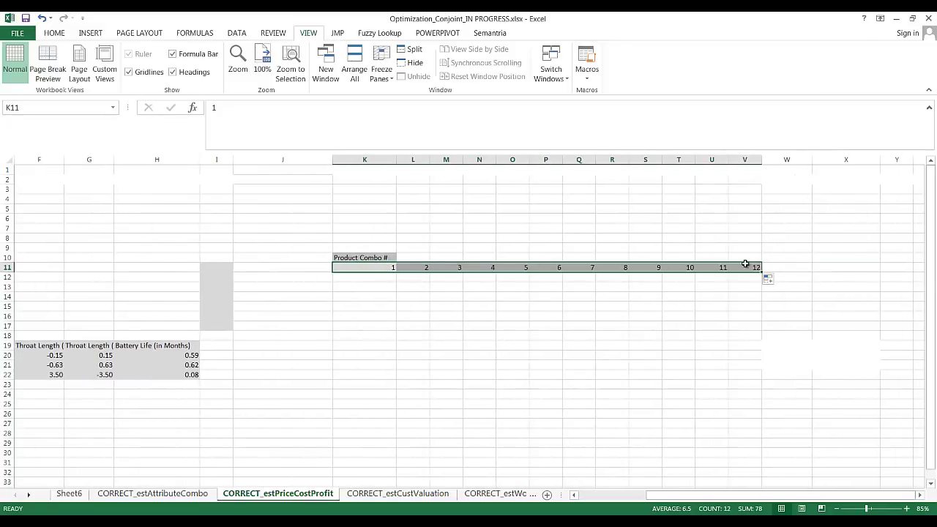
Step: Number the attributes from 1 to 6 down column I, from I12 to I17
{"action": "left_click_drag", "start_coordinate": [677, 495], "coordinate": [611, 499]}
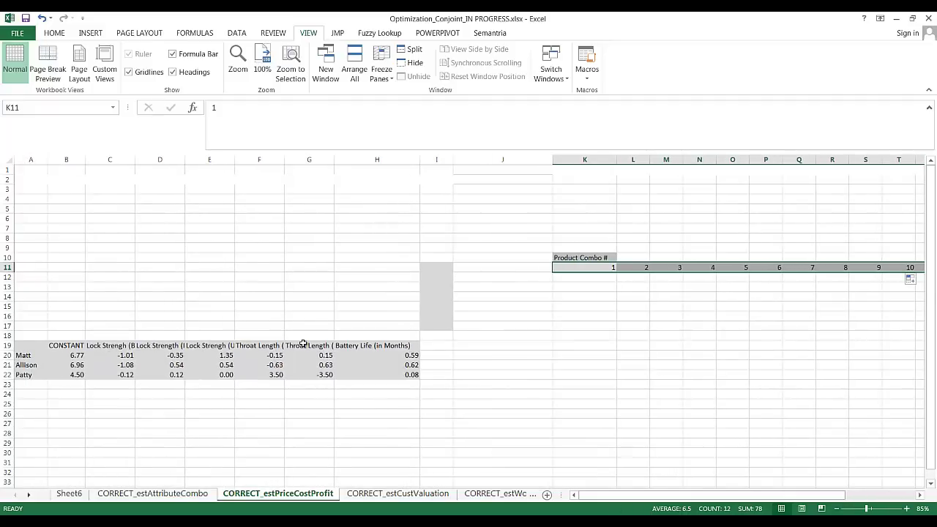
{"action": "left_click", "coordinate": [437, 276]}
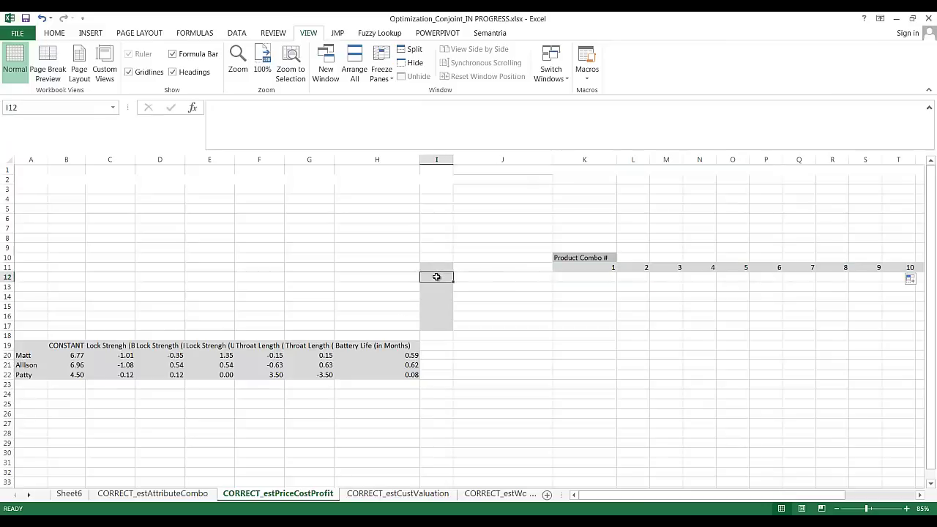
{"action": "type", "text": "1"}
{"action": "key", "text": "Return"}
{"action": "type", "text": "2"}
{"action": "key", "text": "Return"}
{"action": "type", "text": "3"}
{"action": "key", "text": "Return"}
{"action": "type", "text": "4"}
{"action": "key", "text": "Return"}
{"action": "type", "text": "5"}
{"action": "key", "text": "Return"}
{"action": "type", "text": "6"}
{"action": "key", "text": "Return"}
Step: Label the attribute number column "Attr #'s" in cell I11
{"action": "key", "text": "Up"}
{"action": "key", "text": "Up"}
{"action": "key", "text": "Up"}
{"action": "key", "text": "Up"}
{"action": "key", "text": "Up"}
{"action": "key", "text": "Up"}
{"action": "key", "text": "Up"}
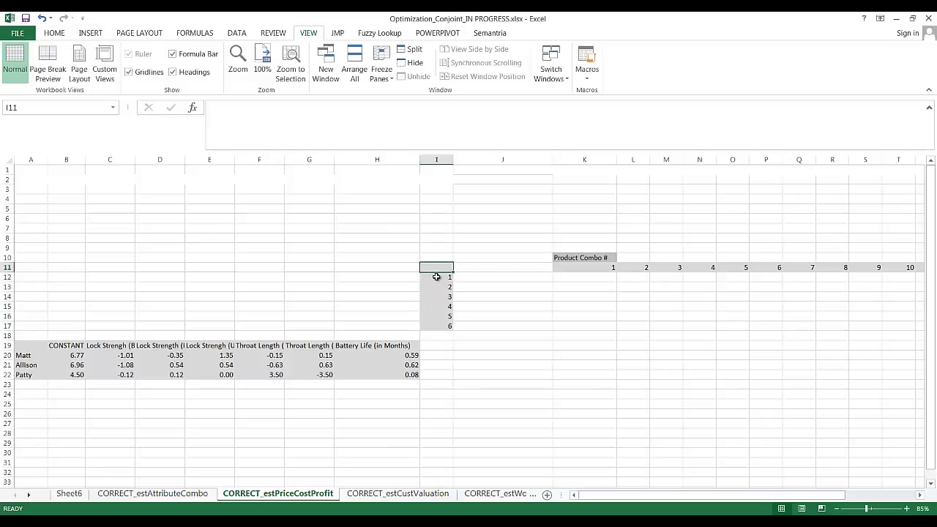
{"action": "type", "text": "Attr"}
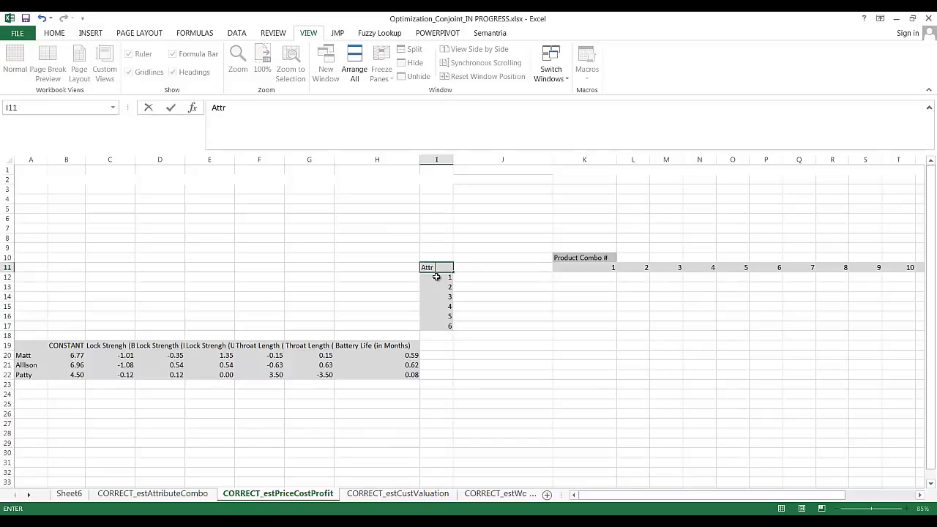
{"action": "type", "text": " #'s"}
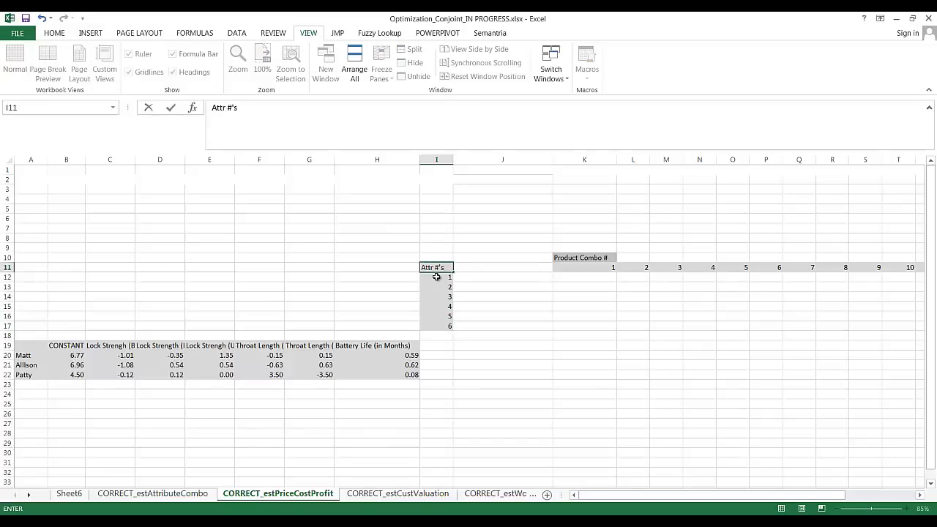
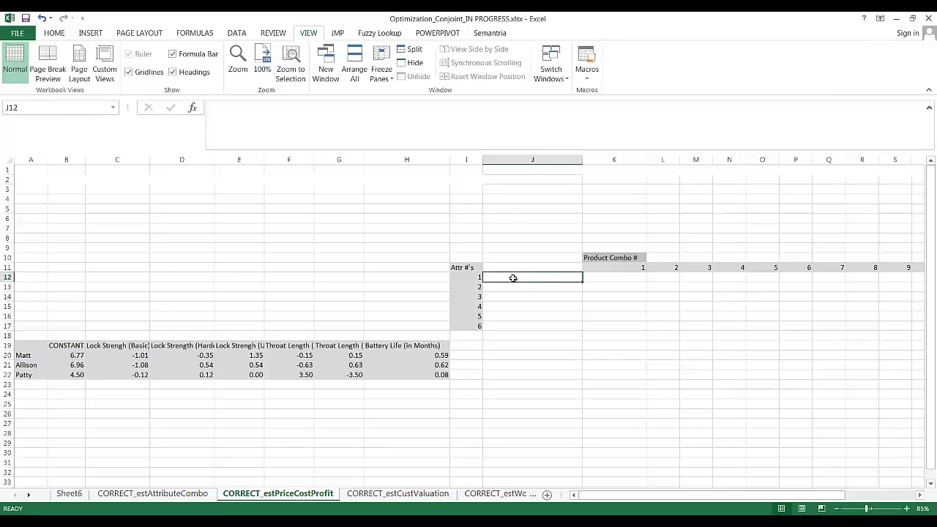
Step: Enter the formula =OFFSET(C19,0,I12-1) in cell J12 to pull the first attribute name
{"action": "type", "text": "=OFFS"}
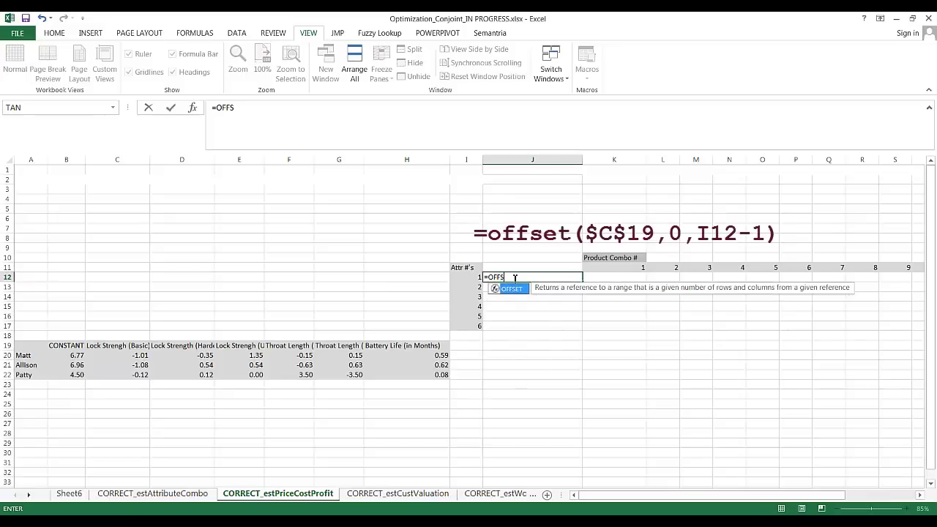
{"action": "type", "text": "ET"}
{"action": "type", "text": "("}
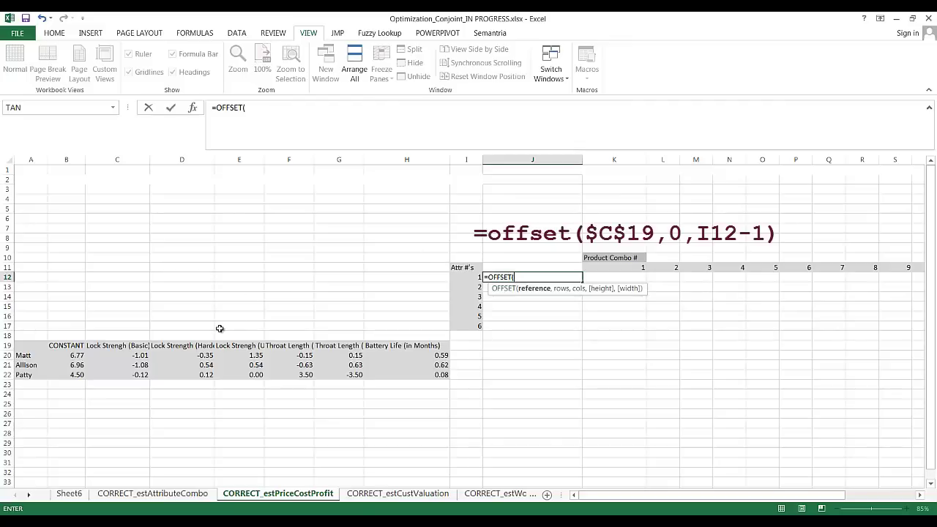
{"action": "left_click", "coordinate": [118, 346]}
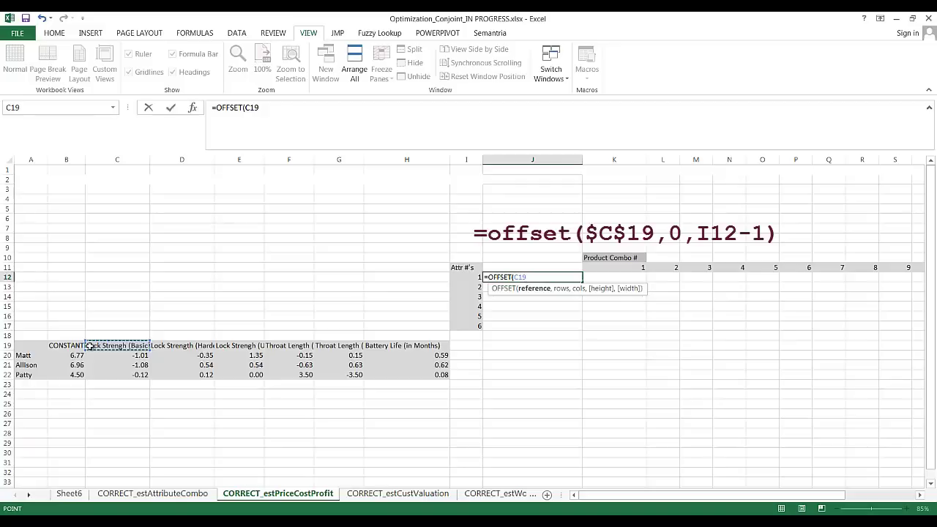
{"action": "type", "text": ",0"}
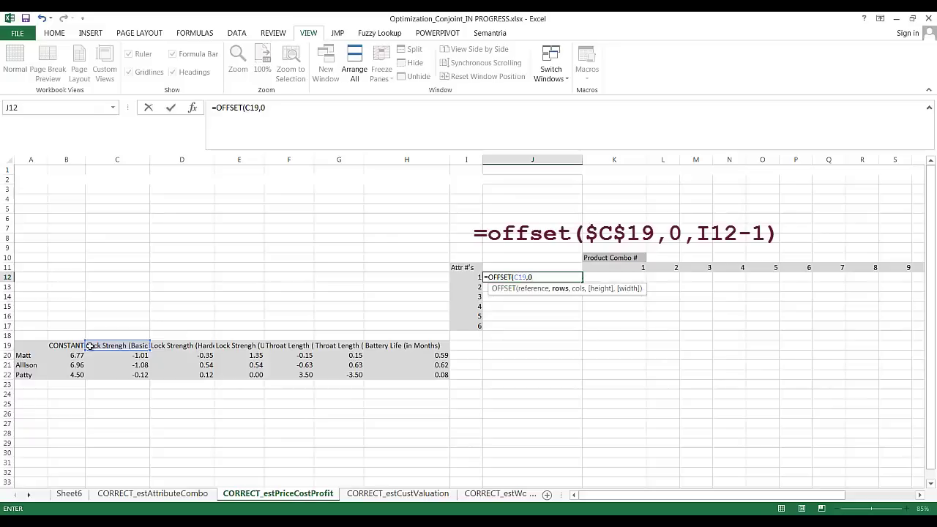
{"action": "type", "text": ","}
{"action": "left_click", "coordinate": [468, 278]}
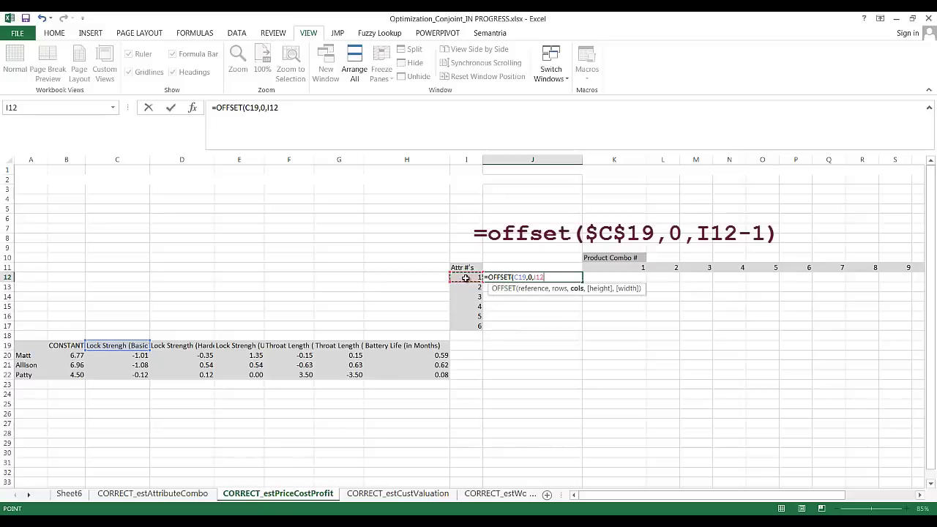
{"action": "type", "text": "-1"}
{"action": "key", "text": "ctrl+Return"}
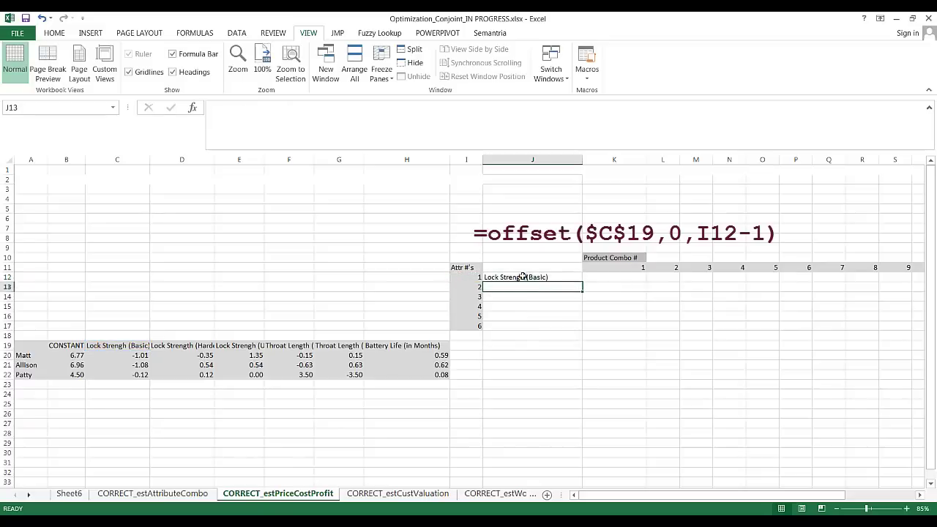
Step: Try to fill the OFFSET formula from J12 down to J17
{"action": "left_click", "coordinate": [284, 110]}
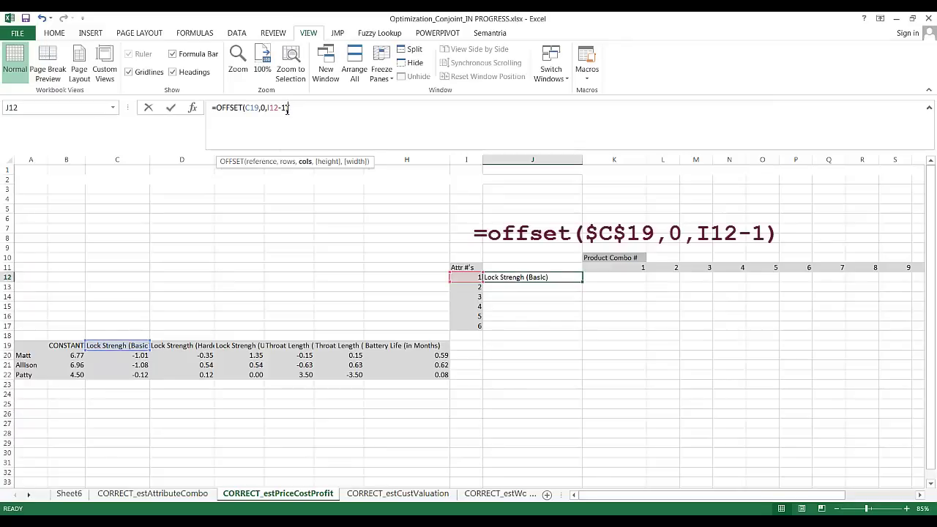
{"action": "left_click", "coordinate": [564, 278]}
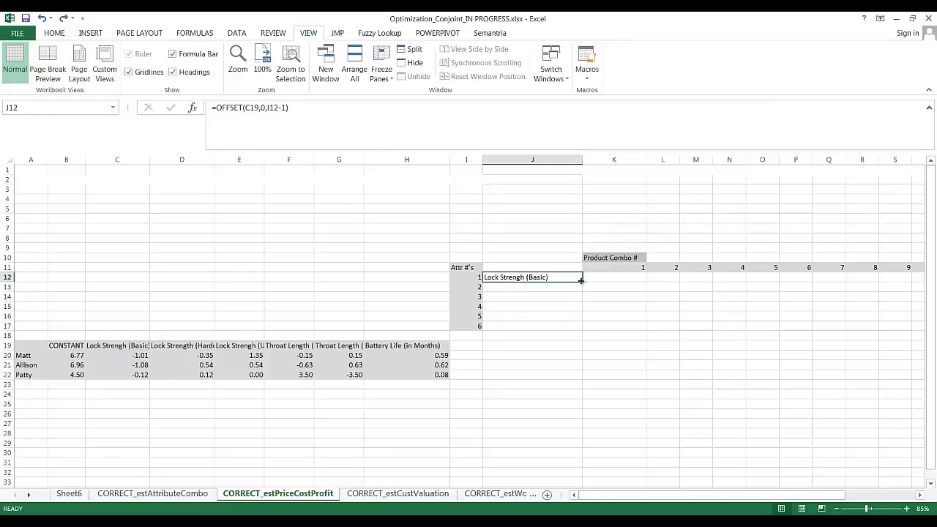
{"action": "left_click_drag", "start_coordinate": [583, 281], "coordinate": [582, 326]}
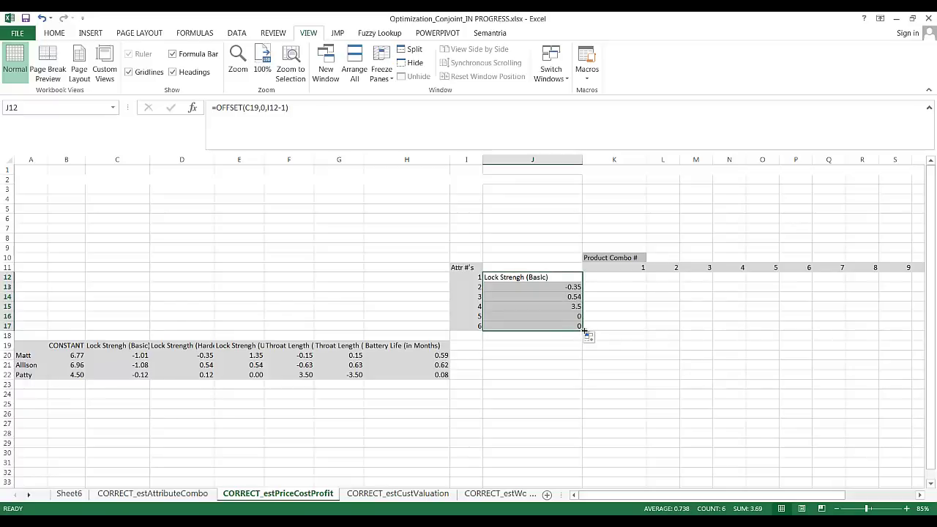
{"action": "left_click_drag", "start_coordinate": [583, 331], "coordinate": [581, 282]}
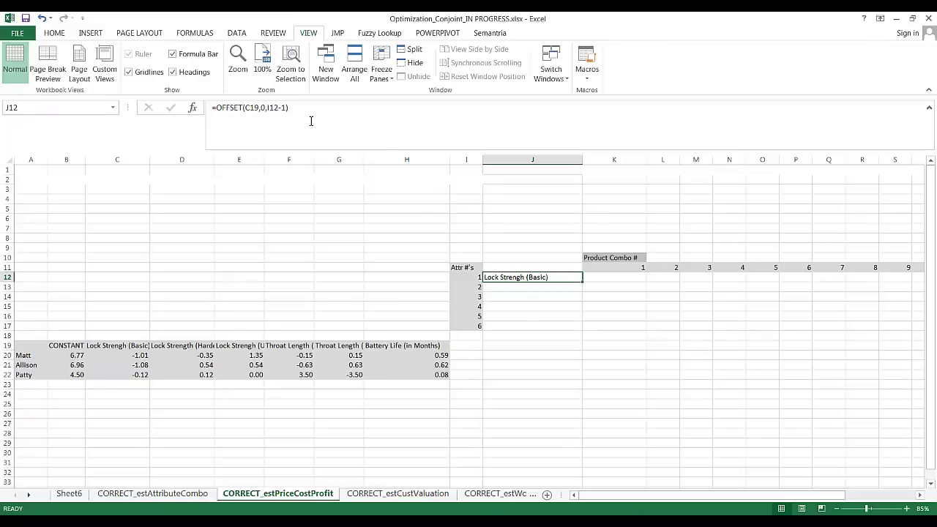
Step: Make the C19 reference in J12's OFFSET formula absolute as $C$19 and fill the formula down to J17
{"action": "left_click", "coordinate": [258, 108]}
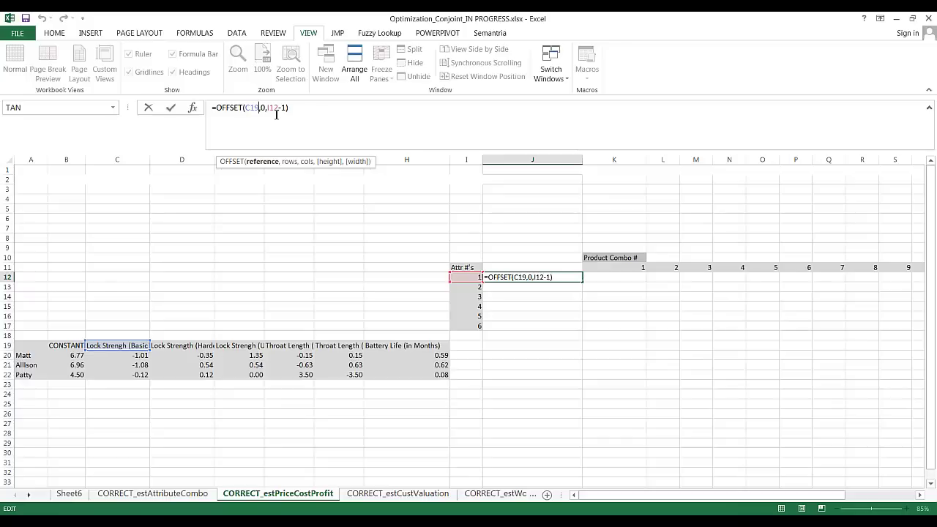
{"action": "type", "text": "$C"}
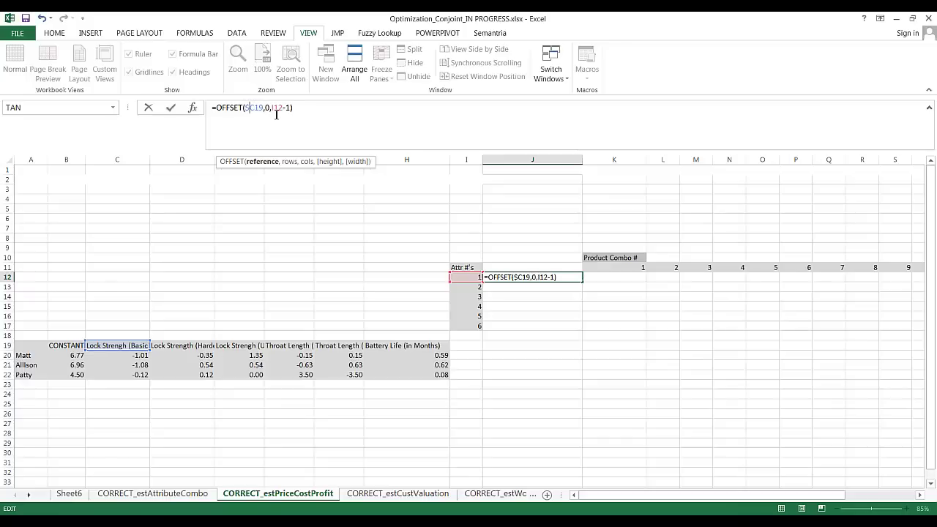
{"action": "type", "text": "$"}
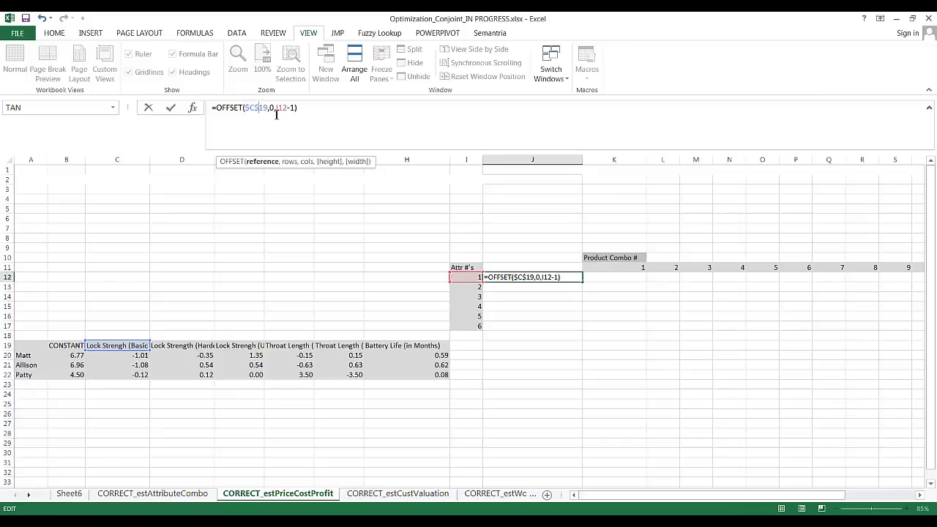
{"action": "key", "text": "BackSpace"}
{"action": "key", "text": "Left"}
{"action": "key", "text": "BackSpace"}
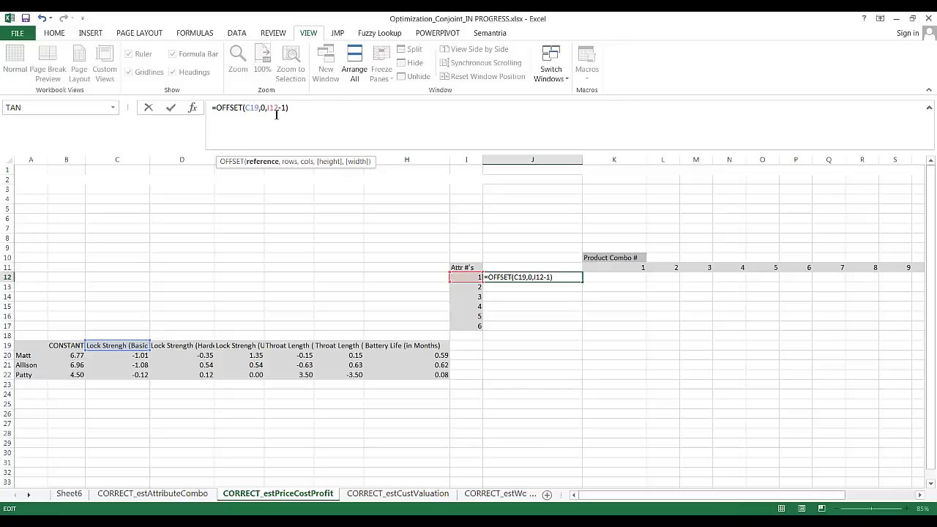
{"action": "key", "text": "F4"}
{"action": "key", "text": "F4"}
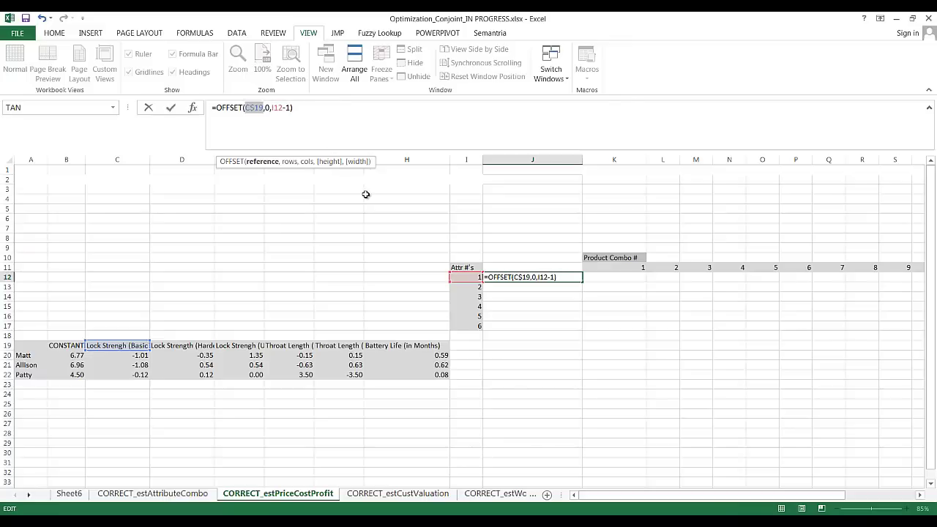
{"action": "key", "text": "F4"}
{"action": "key", "text": "F4"}
{"action": "key", "text": "F4"}
{"action": "key", "text": "End"}
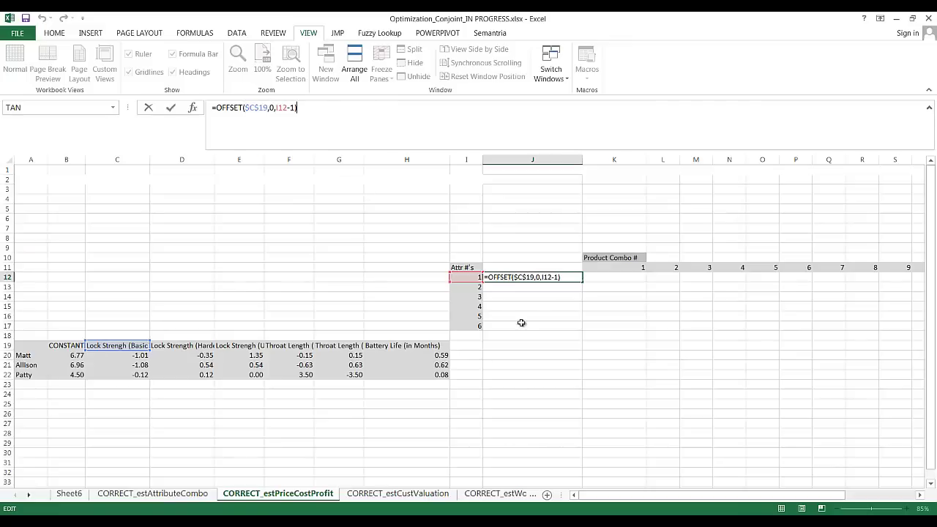
{"action": "key", "text": "Return"}
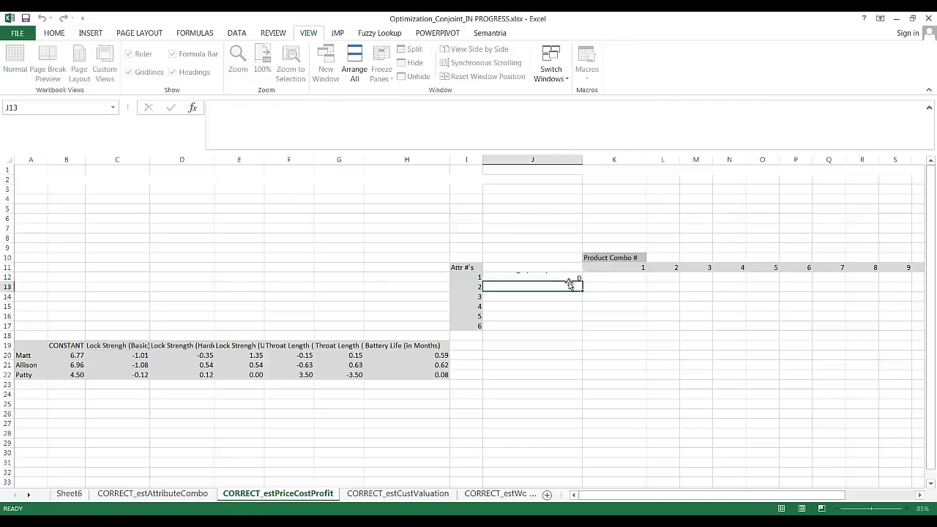
{"action": "left_click", "coordinate": [569, 278]}
{"action": "left_click_drag", "start_coordinate": [582, 283], "coordinate": [583, 330]}
Step: Examine which cells the copied OFFSET formulas in J13 and J14 refer to
{"action": "left_click", "coordinate": [519, 289]}
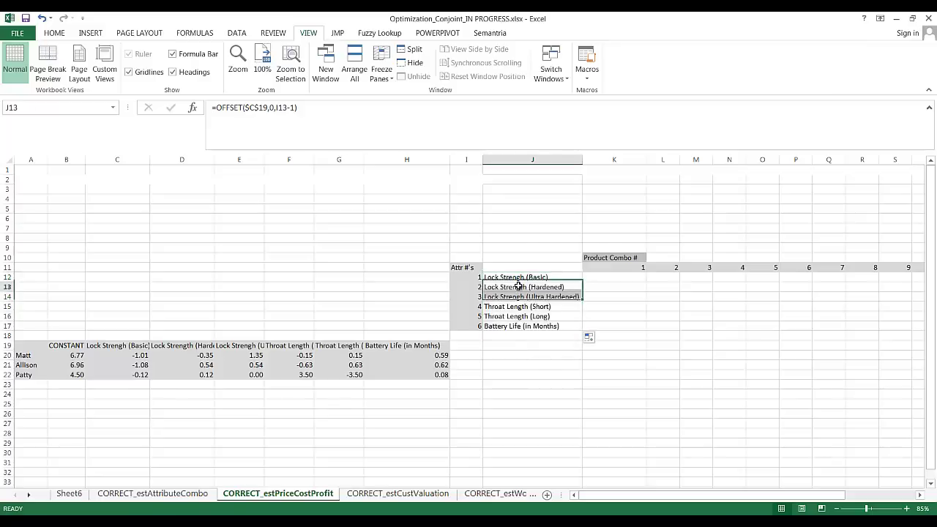
{"action": "left_click", "coordinate": [284, 109]}
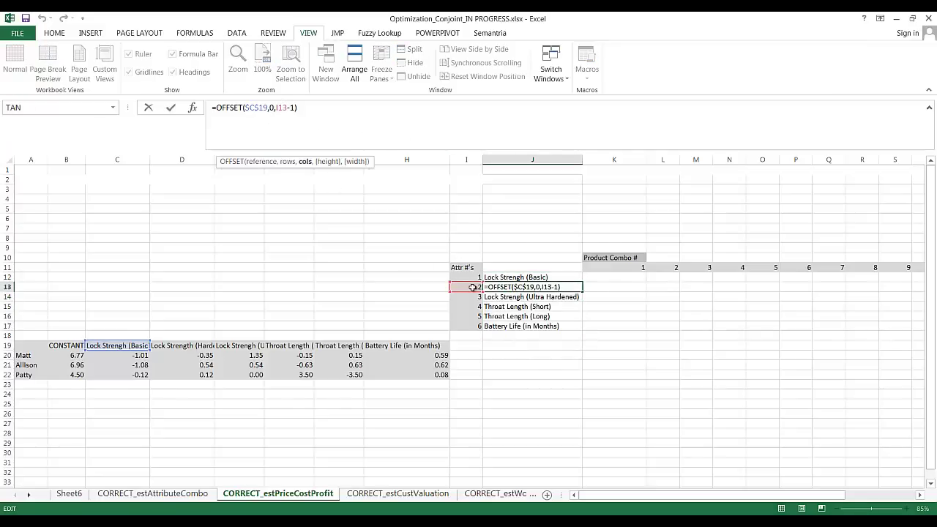
{"action": "left_click", "coordinate": [517, 302]}
{"action": "left_click", "coordinate": [547, 295]}
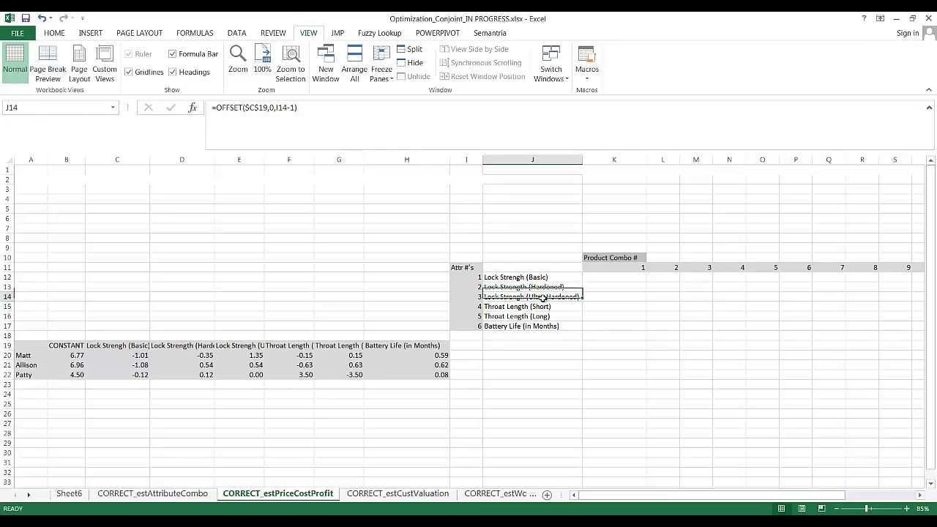
{"action": "left_click", "coordinate": [317, 118]}
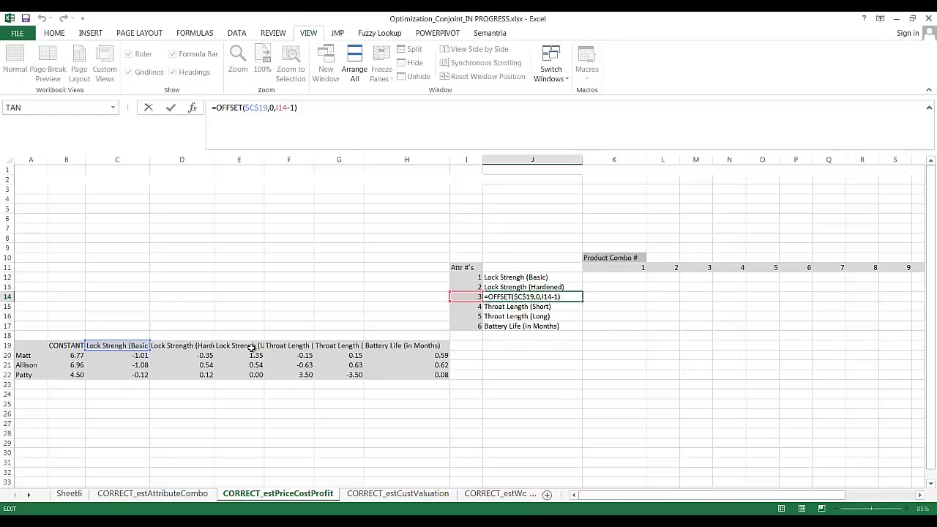
{"action": "left_click", "coordinate": [515, 351]}
{"action": "left_click", "coordinate": [530, 297]}
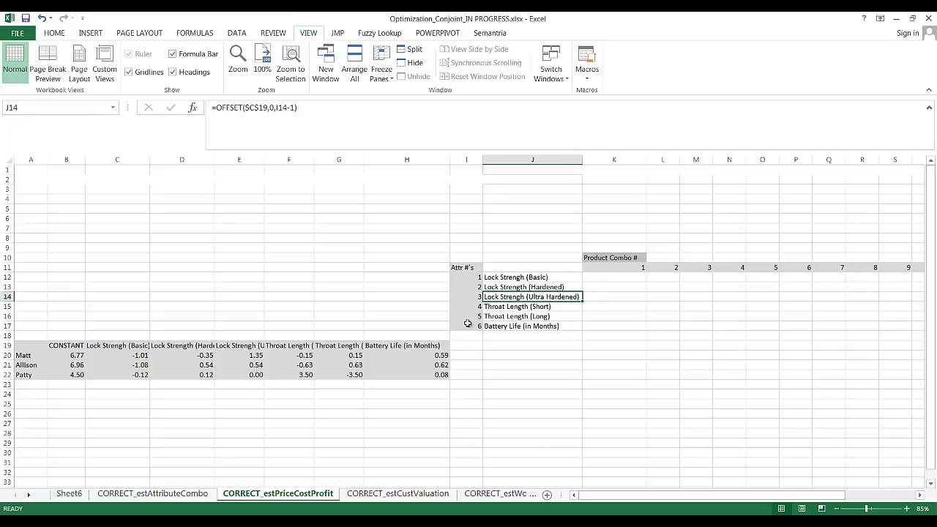
{"action": "left_click", "coordinate": [507, 278]}
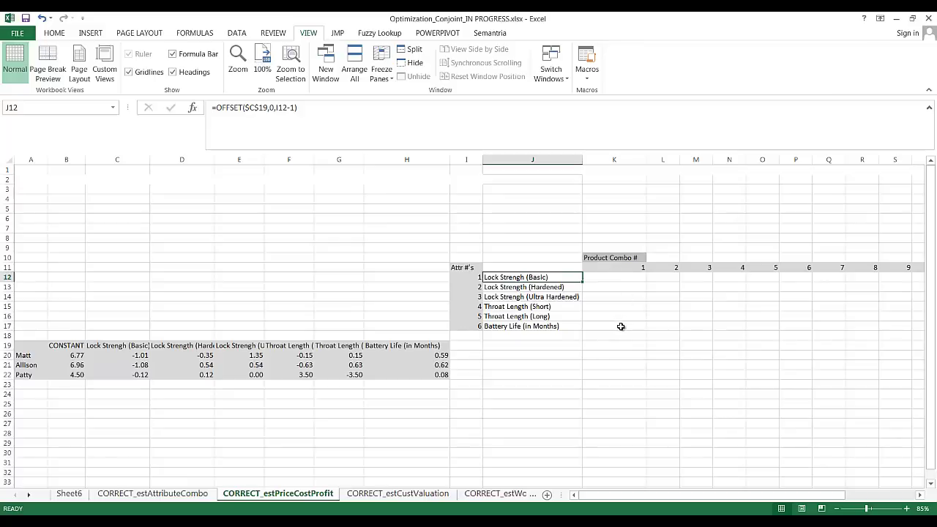
Step: Code product combination 1 as basic lock strength by entering 1, 0 and 0 in K12 to K14
{"action": "left_click", "coordinate": [614, 278]}
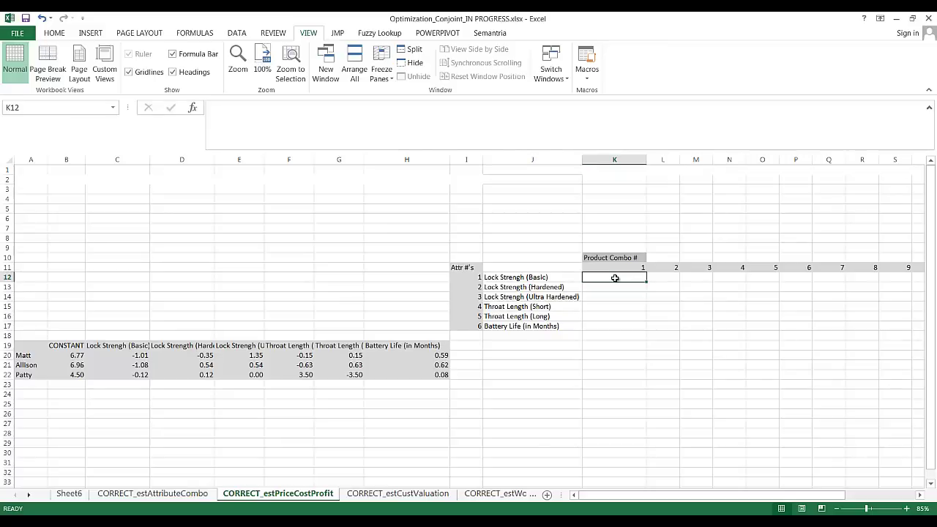
{"action": "type", "text": "1"}
{"action": "key", "text": "Return"}
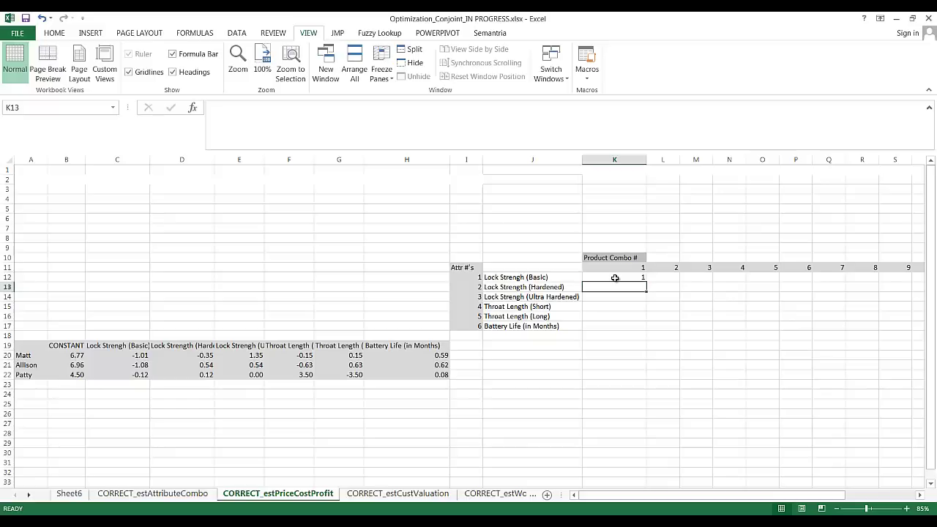
{"action": "type", "text": "0"}
{"action": "key", "text": "Return"}
{"action": "type", "text": "0"}
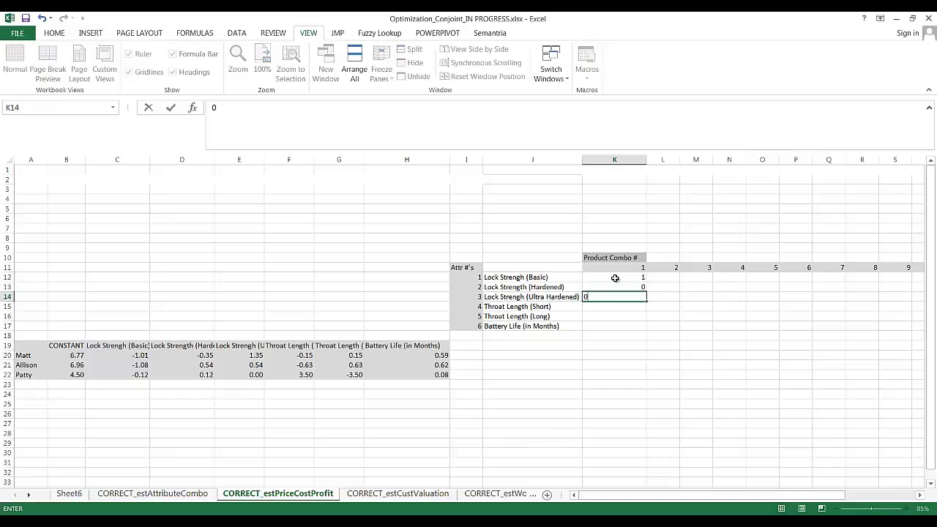
{"action": "key", "text": "Return"}
{"action": "key", "text": "Up"}
{"action": "key", "text": "Up"}
{"action": "key", "text": "Up"}
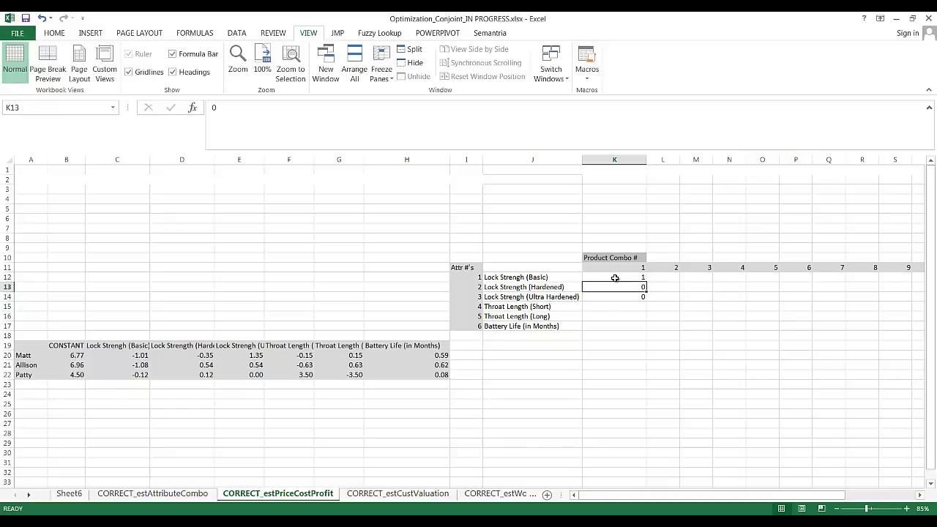
{"action": "key", "text": "Down"}
{"action": "key", "text": "Down"}
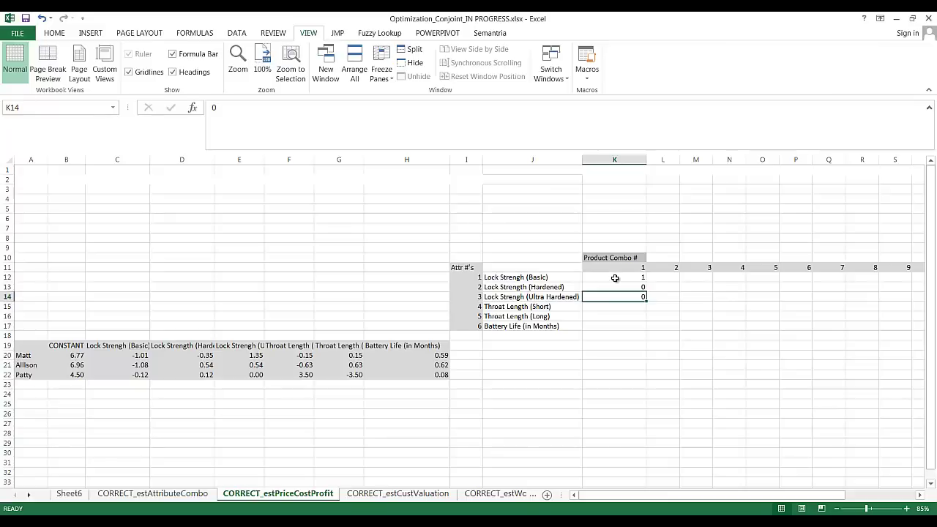
Step: Code product combination 2 as hardened lock strength by entering 0, 1 and 0 in L12 to L14
{"action": "key", "text": "Right"}
{"action": "key", "text": "Up"}
{"action": "key", "text": "Up"}
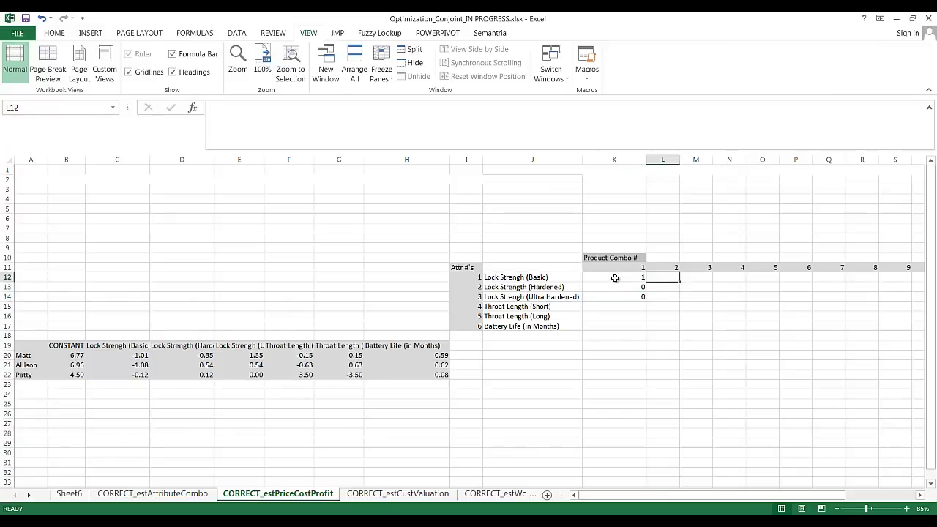
{"action": "type", "text": "0"}
{"action": "key", "text": "Return"}
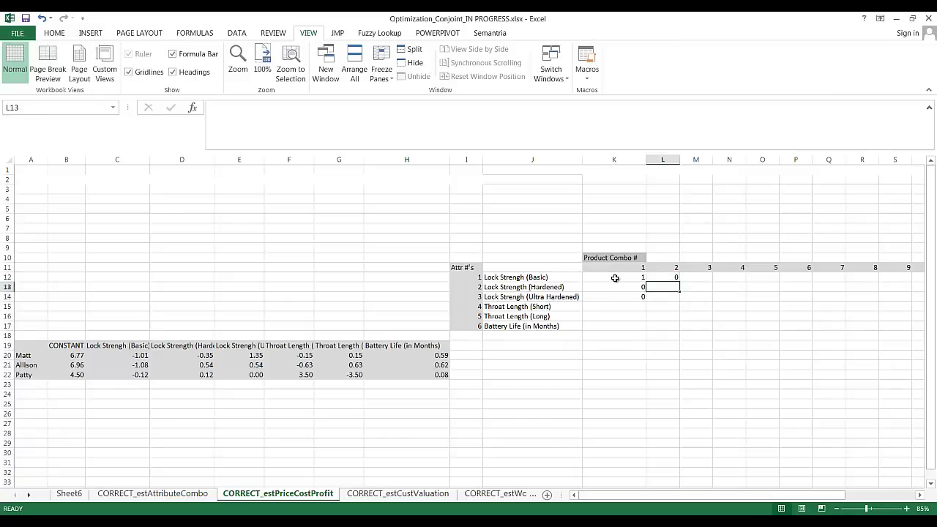
{"action": "type", "text": "1"}
{"action": "key", "text": "Return"}
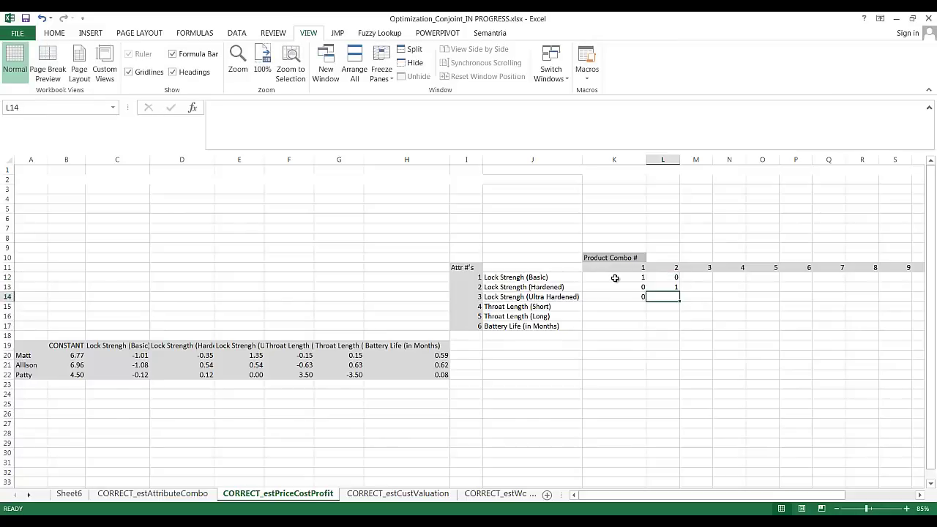
{"action": "type", "text": "0"}
Step: Code product combination 3 as ultra hardened lock strength by entering 0, 0 and 1 in M12 to M14
{"action": "key", "text": "Right"}
{"action": "key", "text": "Up"}
{"action": "key", "text": "Up"}
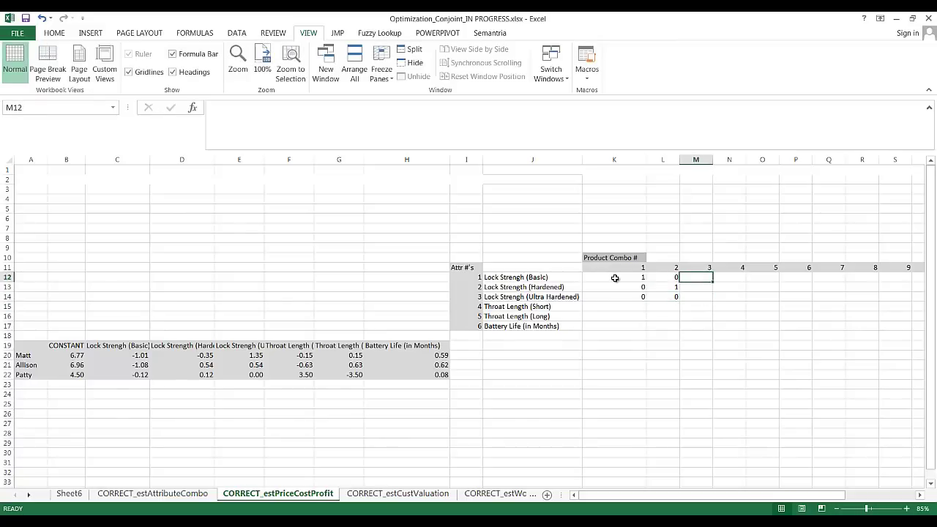
{"action": "type", "text": "0"}
{"action": "key", "text": "Return"}
{"action": "type", "text": "0"}
{"action": "key", "text": "Return"}
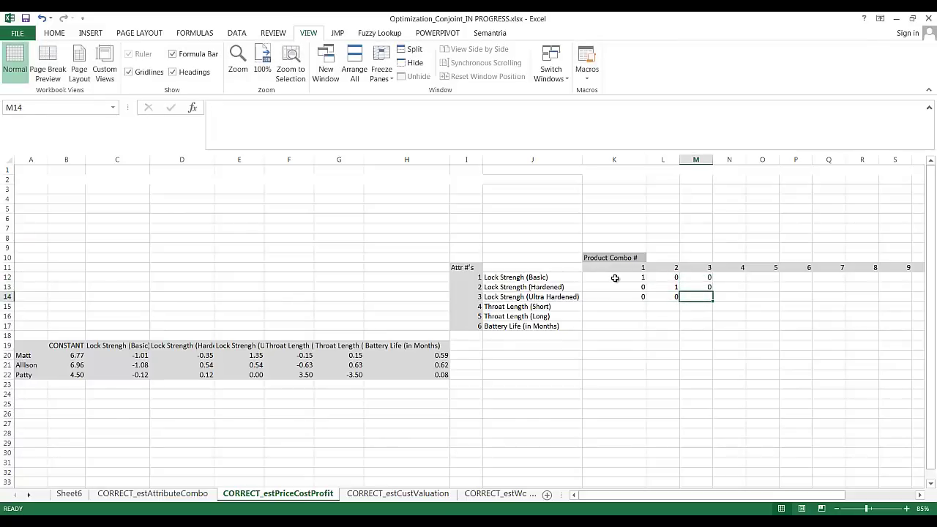
{"action": "type", "text": "1"}
{"action": "key", "text": "Return"}
Step: Review the lock strength codes of product combinations 1 to 3 in K12:M14
{"action": "key", "text": "Left"}
{"action": "key", "text": "Left"}
{"action": "key", "text": "Left"}
{"action": "key", "text": "Up"}
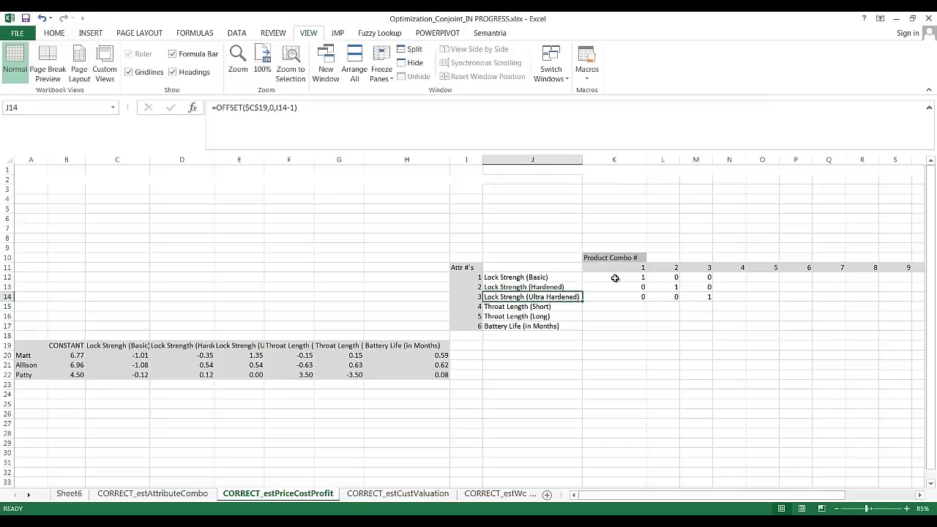
{"action": "key", "text": "Right"}
{"action": "key", "text": "Up"}
{"action": "key", "text": "Up"}
{"action": "key", "text": "Down"}
{"action": "key", "text": "Down"}
{"action": "key", "text": "Right"}
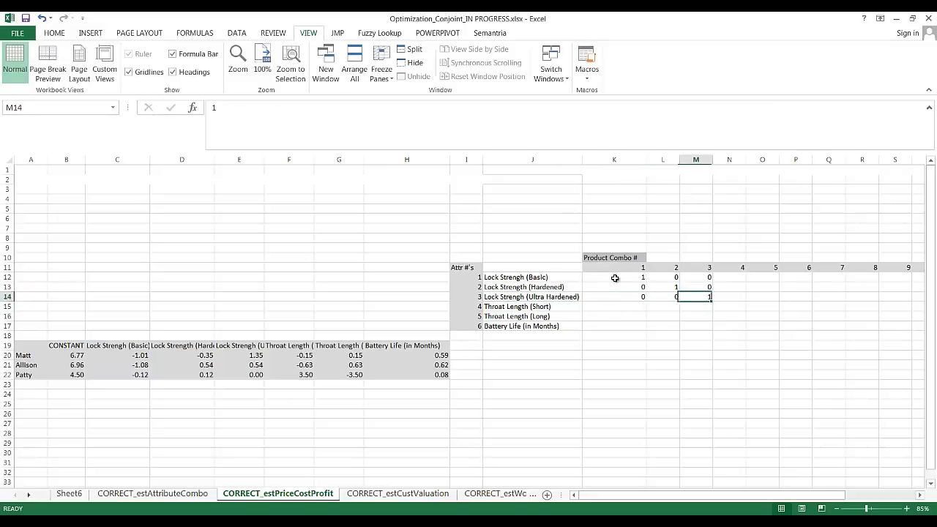
Step: Copy the lock strength codes in K12:M14 to product combinations 4 to 6, starting at N12
{"action": "key", "text": "Right"}
{"action": "key", "text": "Up"}
{"action": "key", "text": "Up"}
{"action": "key", "text": "Left"}
{"action": "key", "text": "Left"}
{"action": "key", "text": "shift+Down"}
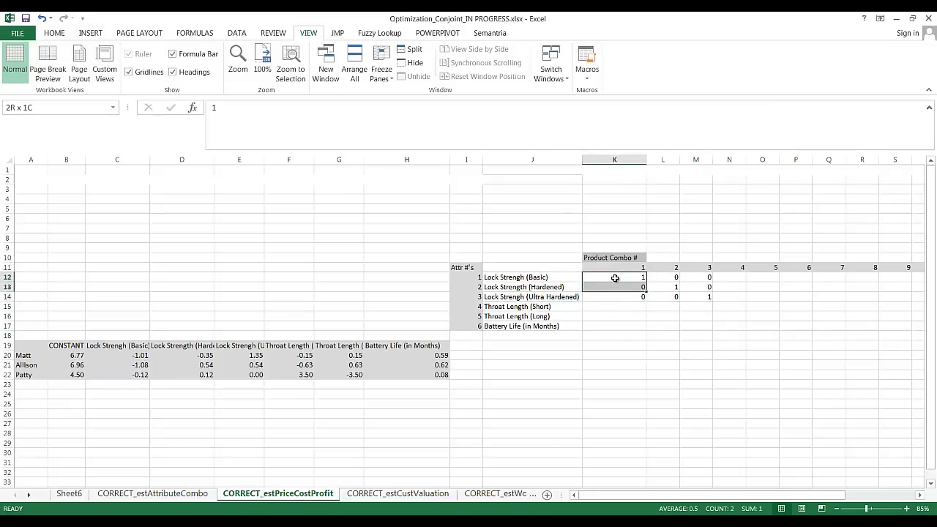
{"action": "key", "text": "shift+Down"}
{"action": "key", "text": "shift+Right"}
{"action": "key", "text": "shift+Right"}
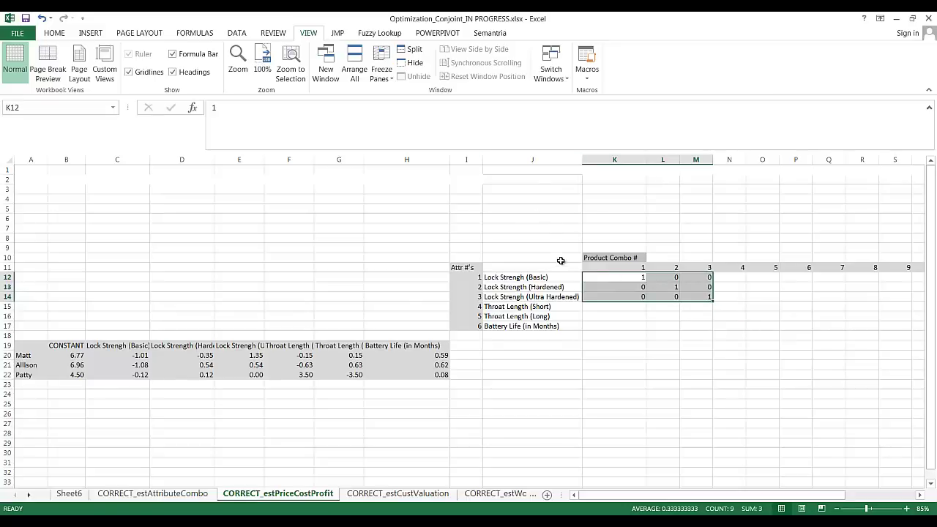
{"action": "left_click_drag", "start_coordinate": [614, 494], "coordinate": [671, 465]}
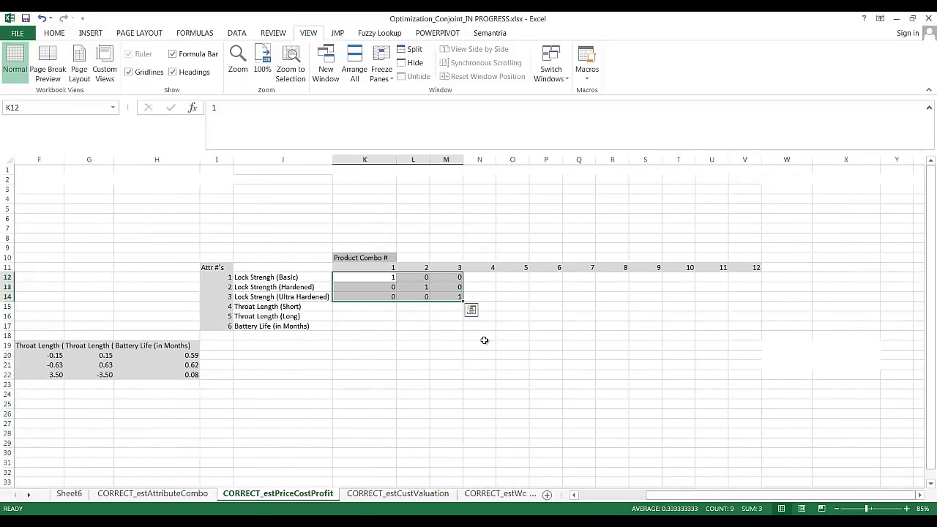
{"action": "key", "text": "ctrl+c"}
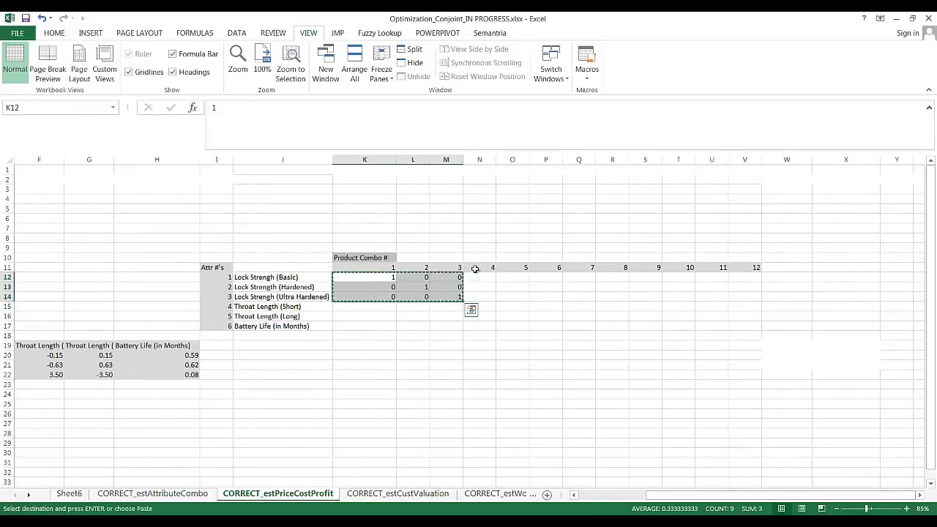
{"action": "left_click", "coordinate": [479, 277]}
{"action": "key", "text": "ctrl+v"}
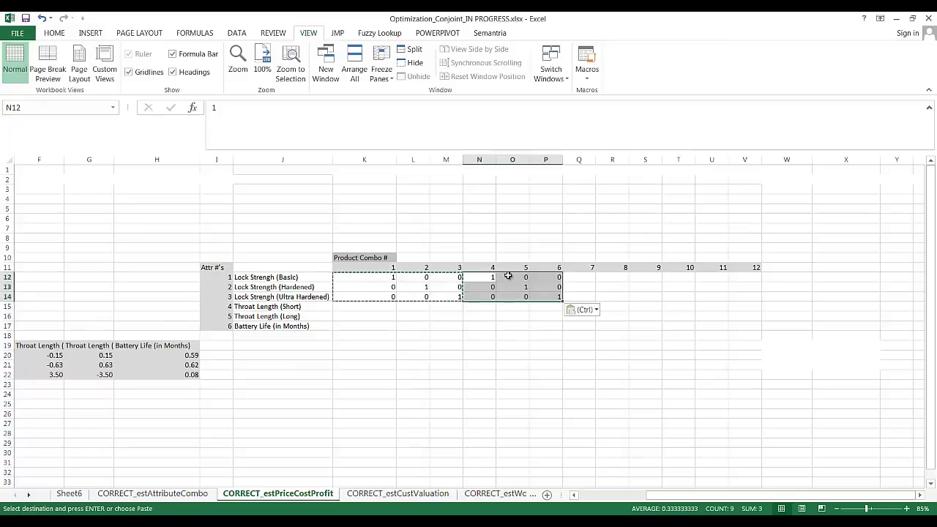
Step: Paste the copied lock strength codes for product combinations 7 to 9 at Q12 and 10 to 12 at T12
{"action": "left_click", "coordinate": [582, 276]}
{"action": "key", "text": "ctrl+v"}
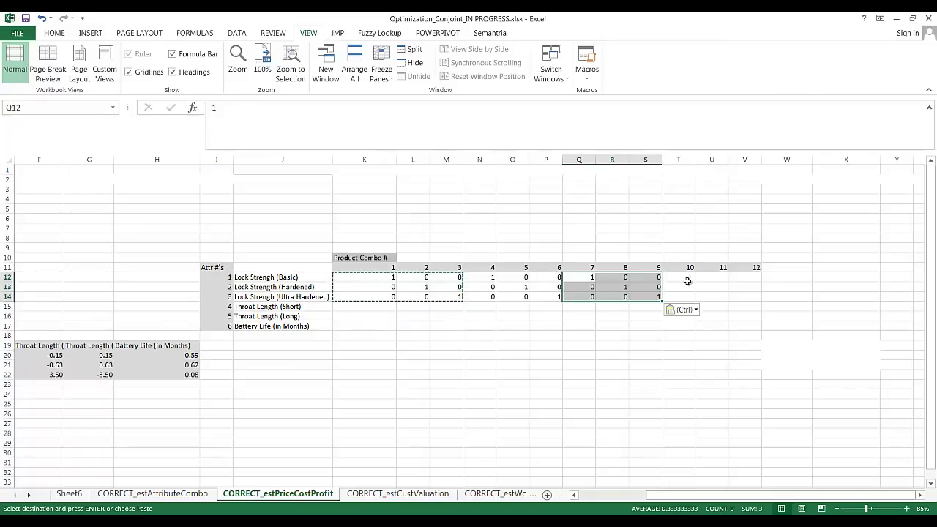
{"action": "left_click", "coordinate": [686, 280]}
{"action": "key", "text": "ctrl+v"}
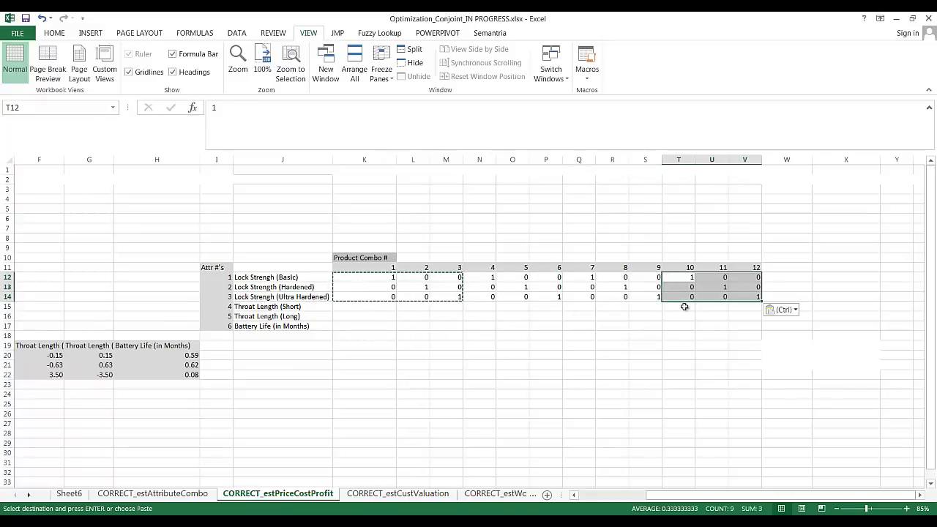
Step: Code product combination 1 as short throat length by entering 1 in K15 and 0 in K16
{"action": "left_click", "coordinate": [374, 306]}
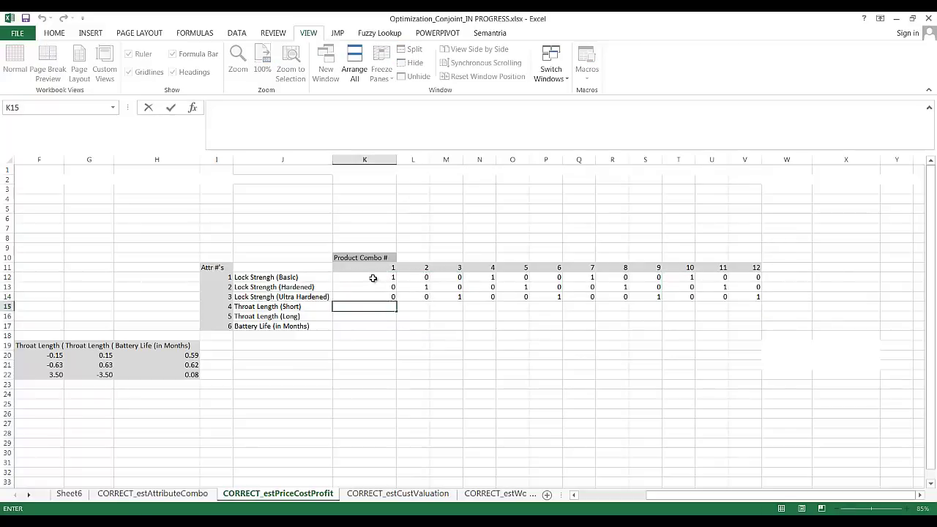
{"action": "key", "text": "Escape"}
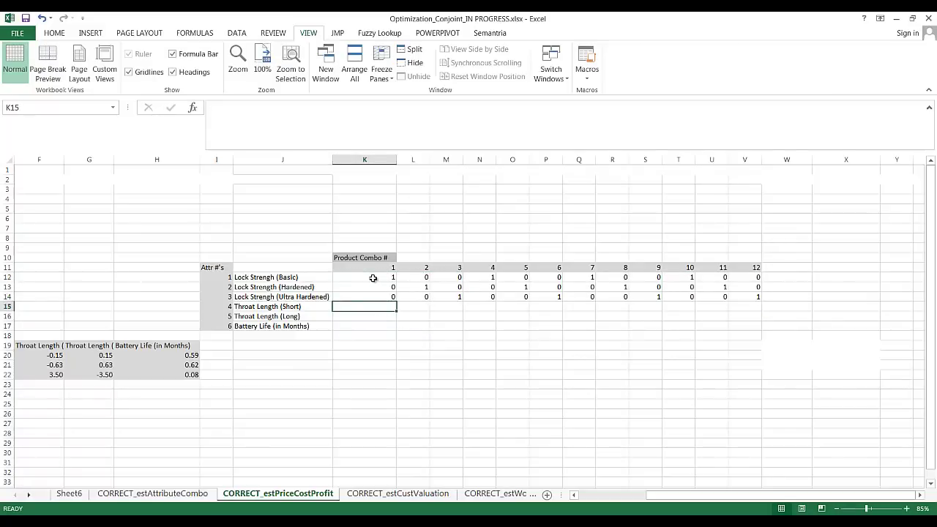
{"action": "type", "text": "1"}
{"action": "key", "text": "Return"}
{"action": "type", "text": "0"}
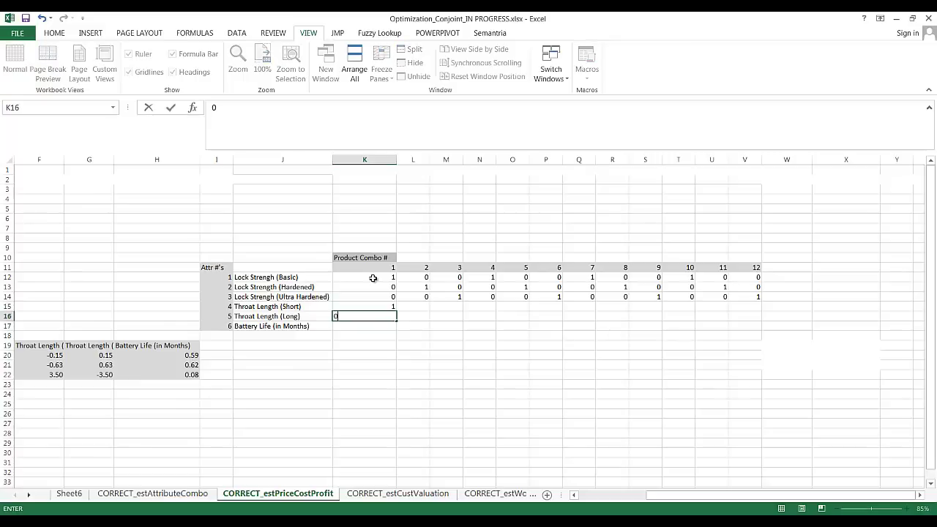
{"action": "key", "text": "Tab"}
Step: Code product combination 2 as short throat length by entering 1 in L15 and 0 in L16
{"action": "key", "text": "Up"}
{"action": "key", "text": "Up"}
{"action": "key", "text": "Up"}
{"action": "key", "text": "Up"}
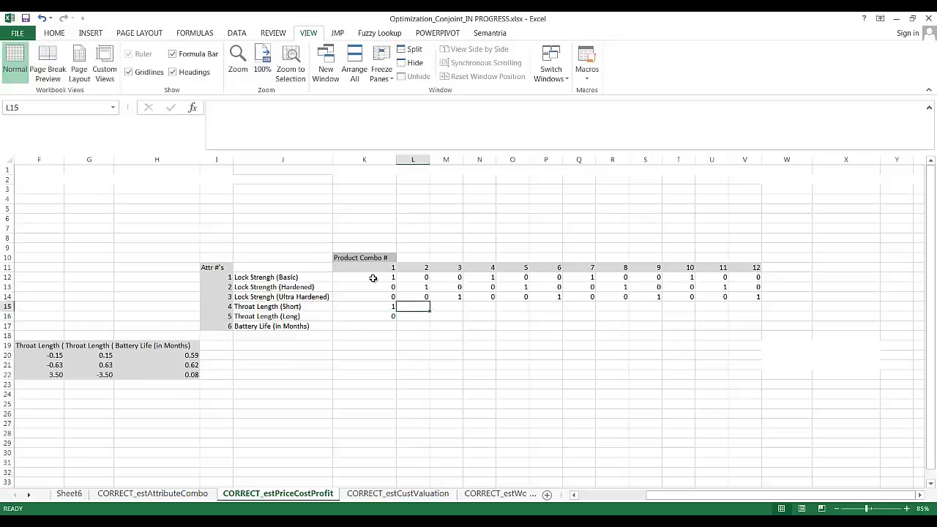
{"action": "key", "text": "Up"}
{"action": "key", "text": "Down"}
{"action": "key", "text": "Down"}
{"action": "key", "text": "Down"}
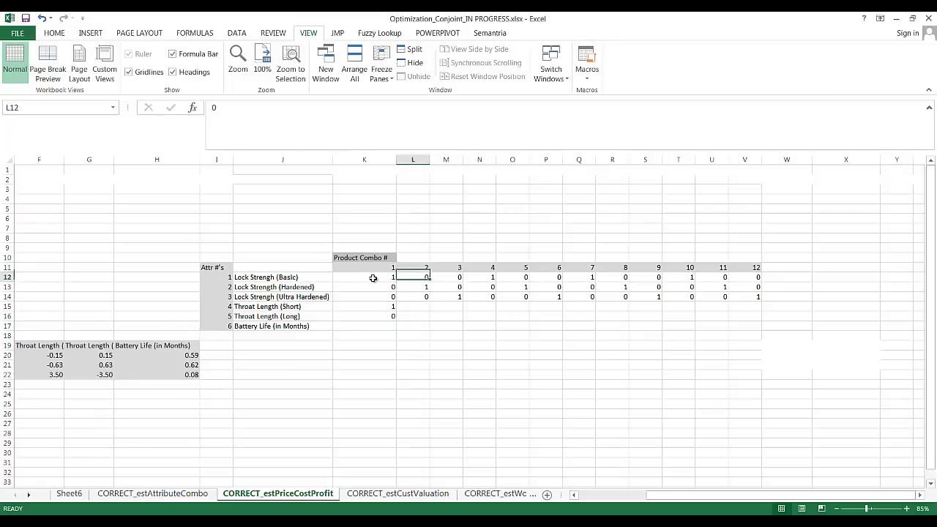
{"action": "key", "text": "Up"}
{"action": "key", "text": "Up"}
{"action": "key", "text": "Up"}
{"action": "key", "text": "Down"}
{"action": "key", "text": "Down"}
{"action": "key", "text": "Down"}
{"action": "key", "text": "Down"}
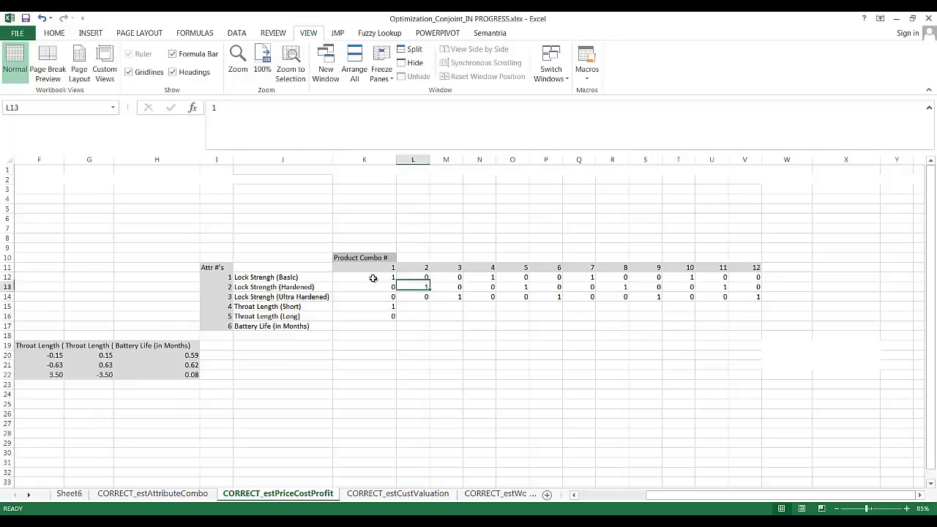
{"action": "type", "text": "1"}
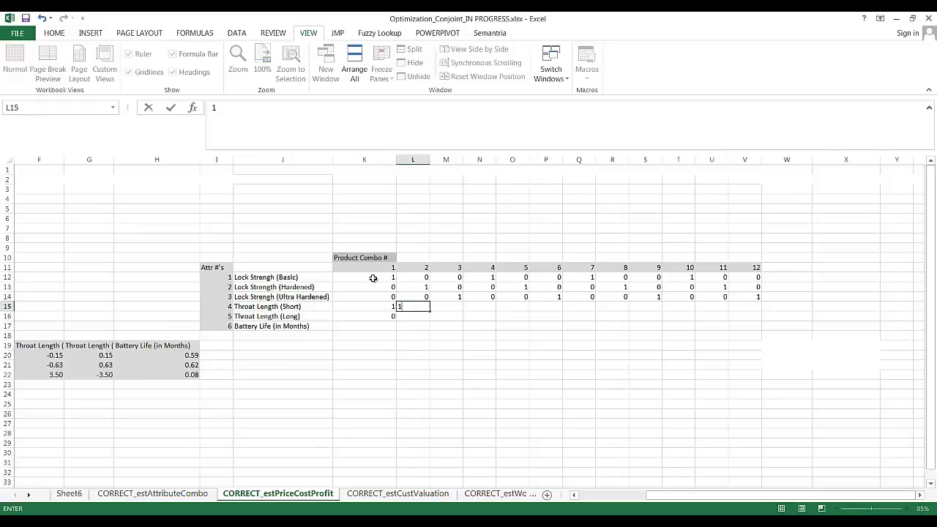
{"action": "key", "text": "Return"}
{"action": "type", "text": "0"}
{"action": "key", "text": "Return"}
Step: Code product combination 3 as short throat length by entering 1 in M15 and 0 in M16
{"action": "key", "text": "Right"}
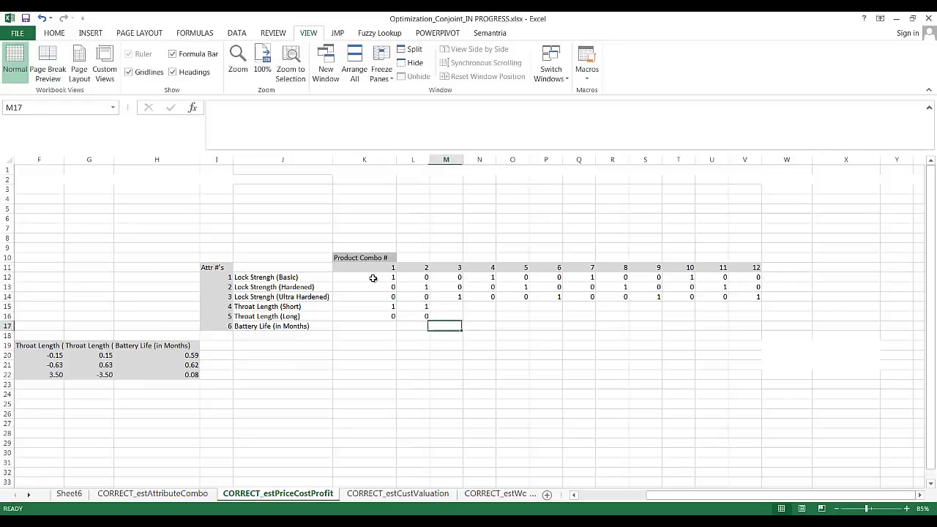
{"action": "key", "text": "Up"}
{"action": "key", "text": "Up"}
{"action": "key", "text": "Up"}
{"action": "key", "text": "Down"}
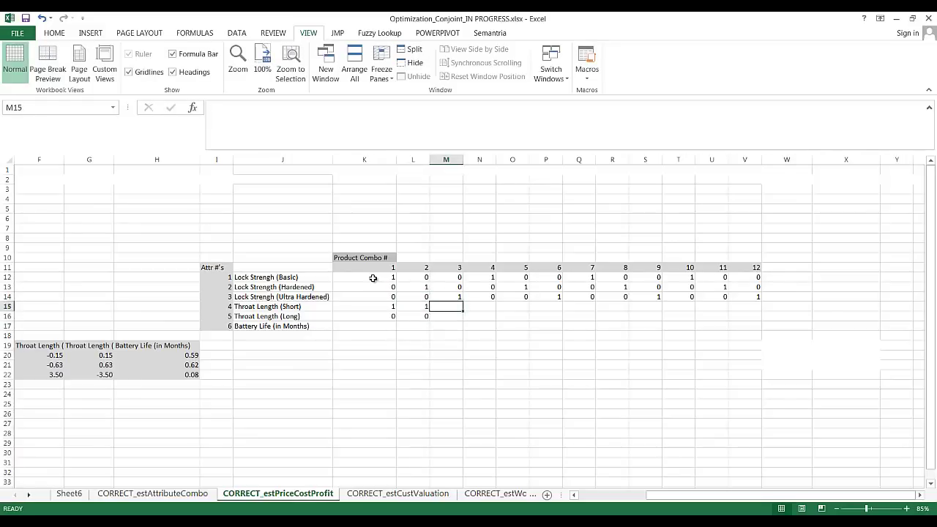
{"action": "type", "text": "1"}
{"action": "key", "text": "Return"}
{"action": "type", "text": "0"}
{"action": "key", "text": "Return"}
Step: Code product combination 4 as long throat length by entering 0 in N15 and 1 in N16
{"action": "key", "text": "Up"}
{"action": "key", "text": "Up"}
{"action": "key", "text": "Up"}
{"action": "key", "text": "Right"}
{"action": "key", "text": "Up"}
{"action": "key", "text": "Up"}
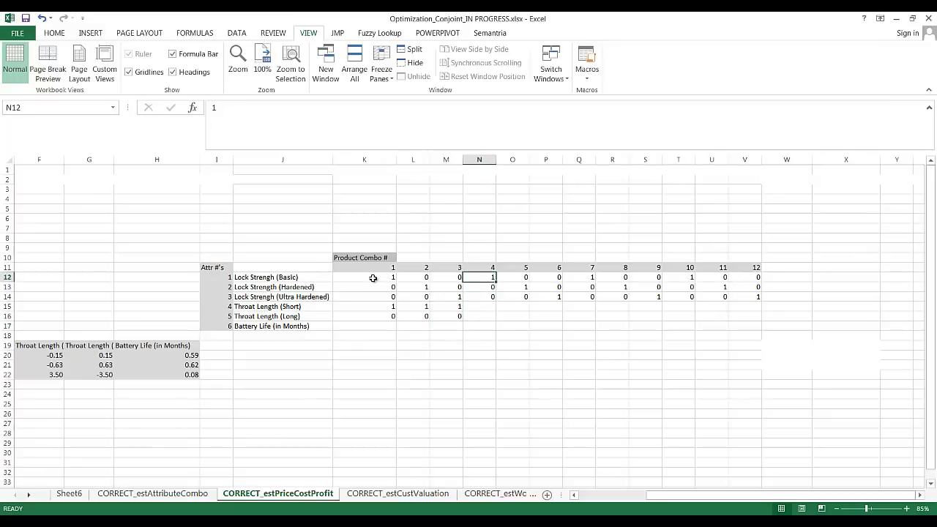
{"action": "key", "text": "Down"}
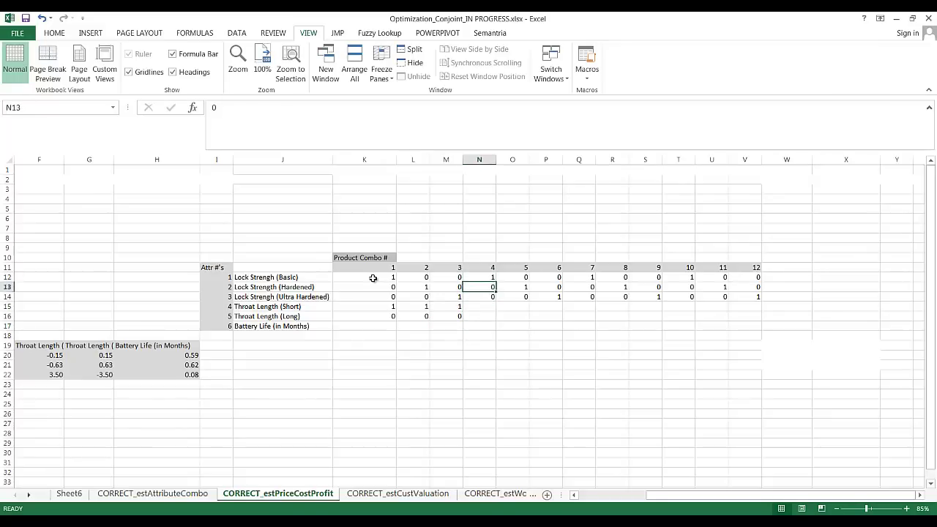
{"action": "key", "text": "Down"}
{"action": "key", "text": "Down"}
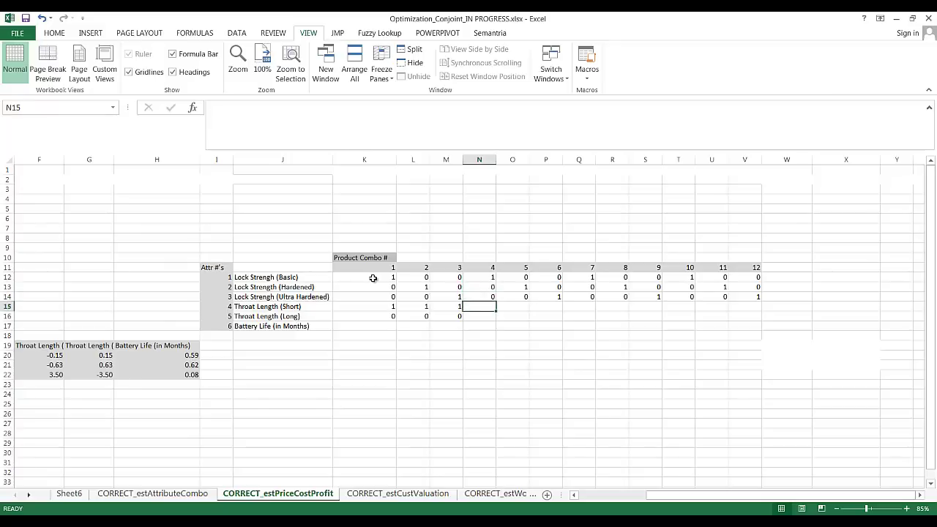
{"action": "key", "text": "Left"}
{"action": "key", "text": "Left"}
{"action": "key", "text": "Left"}
{"action": "key", "text": "Right"}
{"action": "key", "text": "Right"}
{"action": "key", "text": "Right"}
{"action": "type", "text": "0"}
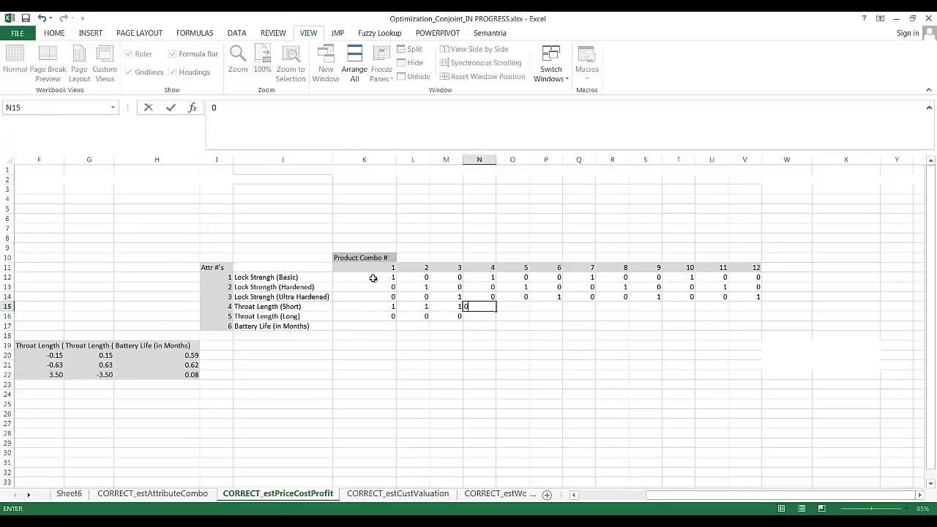
{"action": "key", "text": "Return"}
{"action": "type", "text": "1"}
{"action": "key", "text": "Tab"}
Step: Code product combination 5 as long throat length by entering 0 in O15 and 1 in O16
{"action": "key", "text": "Up"}
{"action": "type", "text": "0"}
{"action": "key", "text": "Return"}
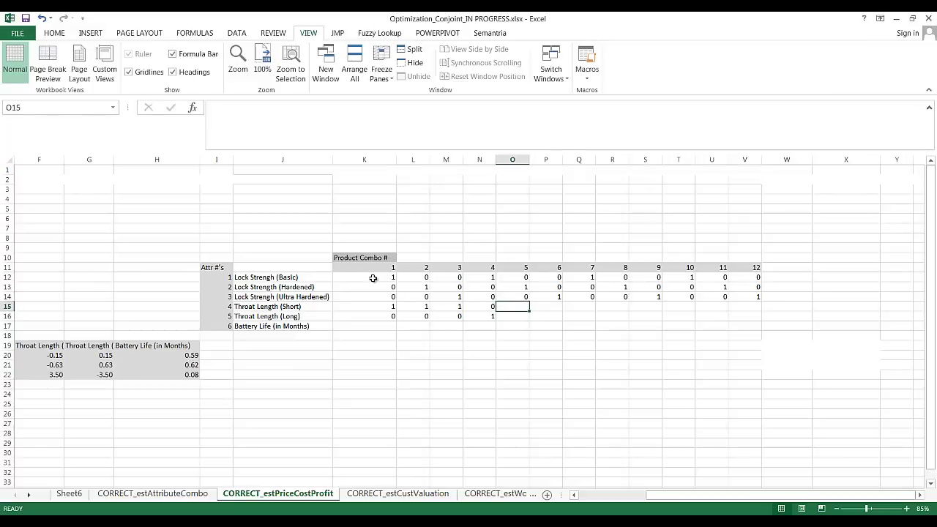
{"action": "type", "text": "1"}
{"action": "key", "text": "Return"}
Step: Code product combination 6 as long throat length by entering 0 in P15 and 1 in P16
{"action": "key", "text": "Tab"}
{"action": "key", "text": "Up"}
{"action": "key", "text": "Up"}
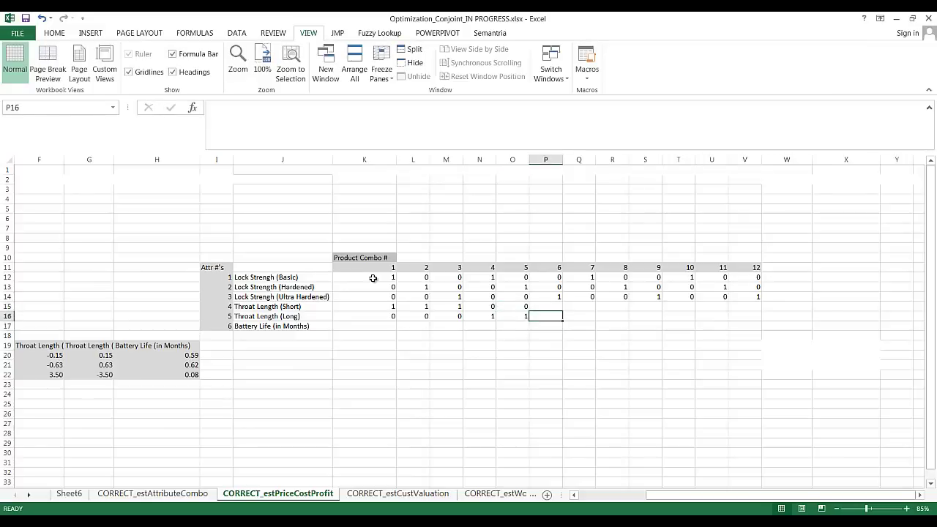
{"action": "type", "text": "0"}
{"action": "key", "text": "Return"}
{"action": "type", "text": "1"}
{"action": "key", "text": "Return"}
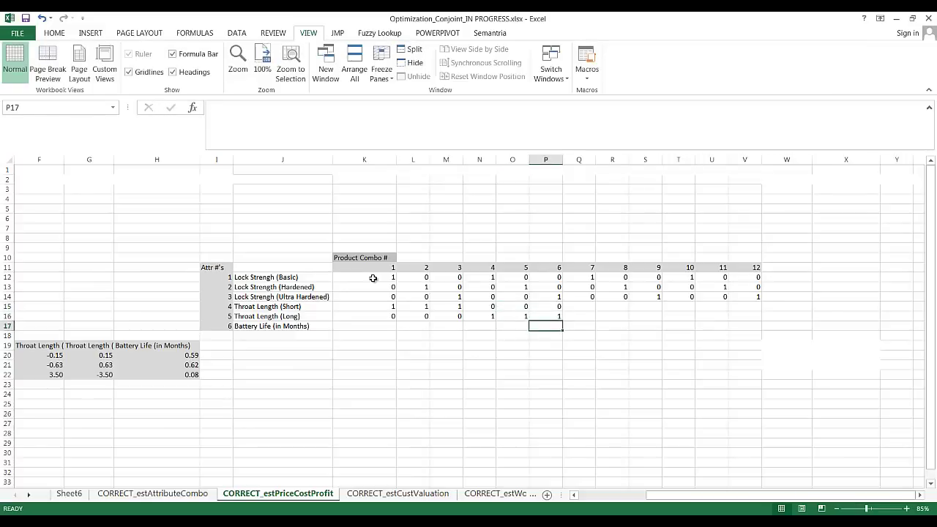
{"action": "key", "text": "Up"}
{"action": "key", "text": "Left"}
{"action": "key", "text": "Left"}
{"action": "key", "text": "Left"}
{"action": "key", "text": "Left"}
{"action": "key", "text": "Left"}
{"action": "key", "text": "Up"}
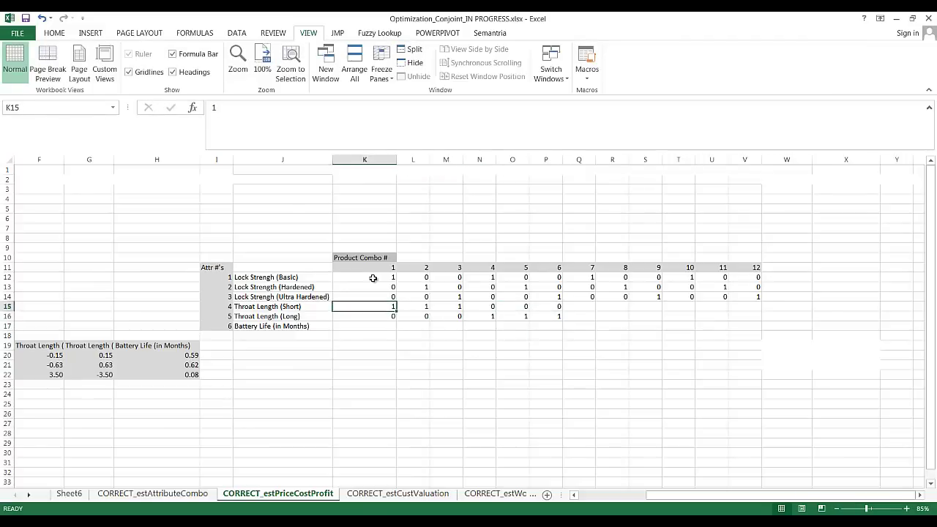
{"action": "key", "text": "shift+Down"}
{"action": "key", "text": "shift+Right"}
{"action": "key", "text": "shift+Right"}
{"action": "key", "text": "shift+Right"}
{"action": "key", "text": "shift+Right"}
{"action": "key", "text": "shift+Right"}
{"action": "key", "text": "ctrl+q"}
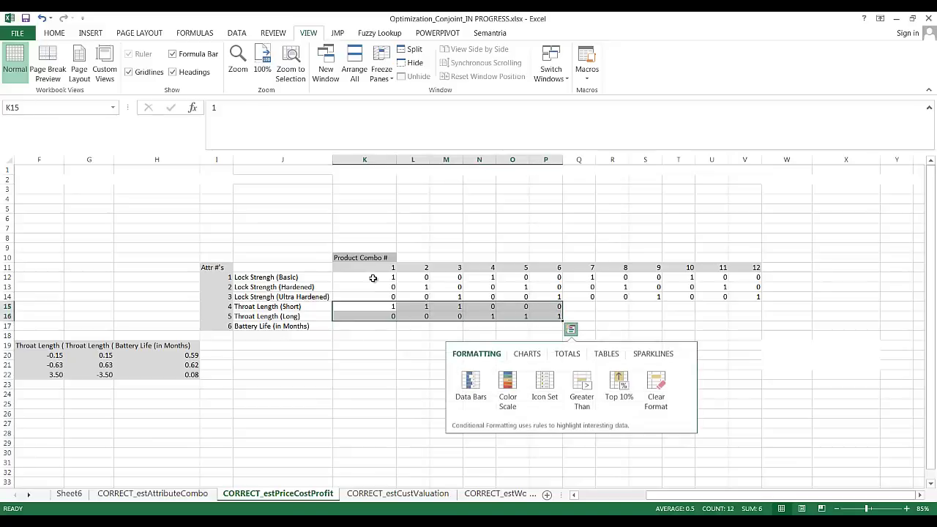
{"action": "left_click", "coordinate": [379, 306]}
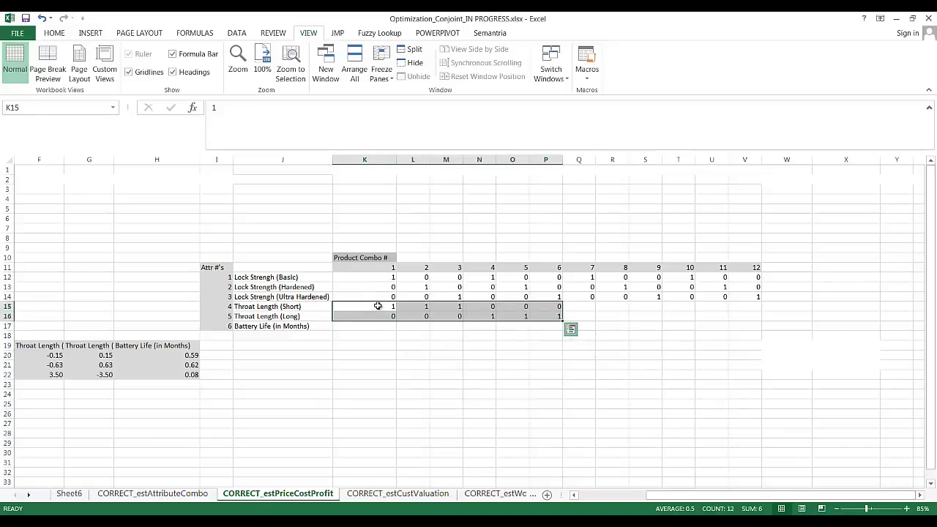
Step: Copy the throat length codes in K15:P16 to product combinations 7 to 12, starting at Q15
{"action": "left_click_drag", "start_coordinate": [373, 306], "coordinate": [551, 311]}
{"action": "key", "text": "ctrl+c"}
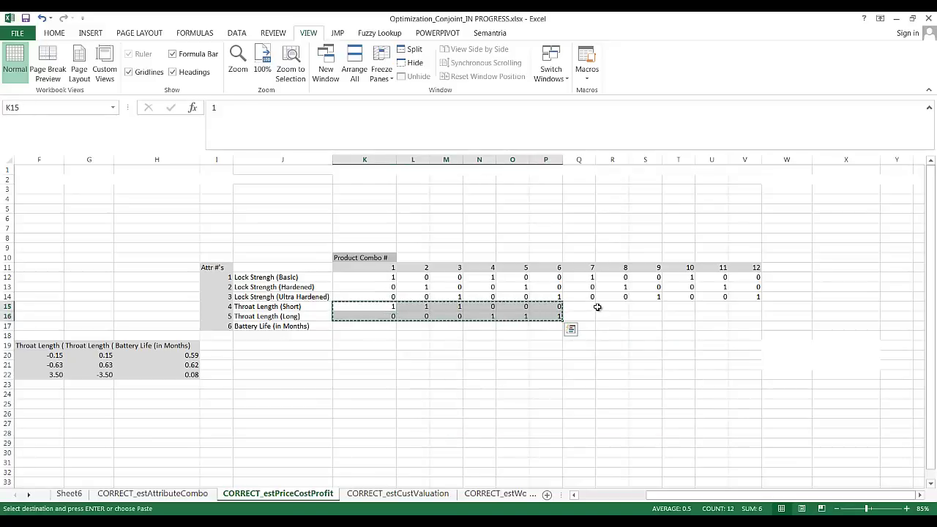
{"action": "left_click", "coordinate": [589, 307]}
{"action": "key", "text": "ctrl+v"}
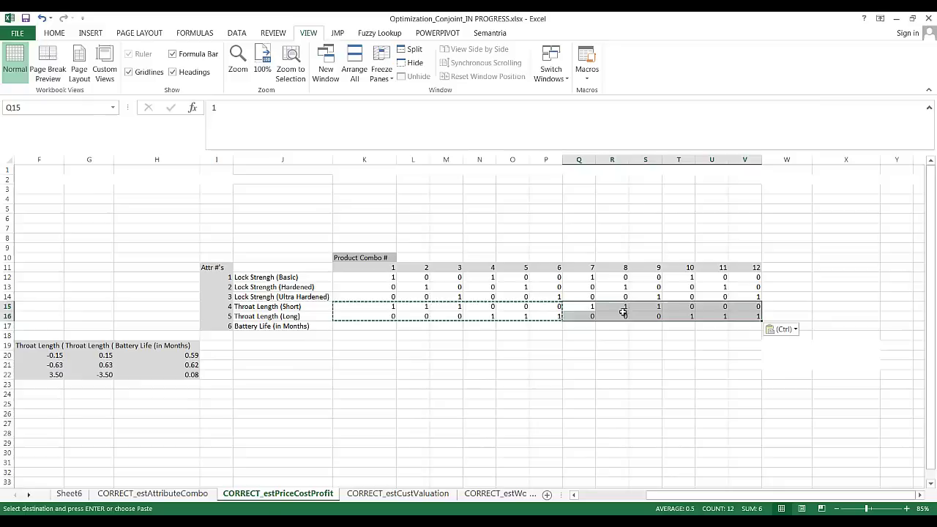
{"action": "left_click", "coordinate": [545, 335]}
Step: Set the battery life of product combinations 1 to 6 to 5 months in K17:P17
{"action": "left_click", "coordinate": [320, 326]}
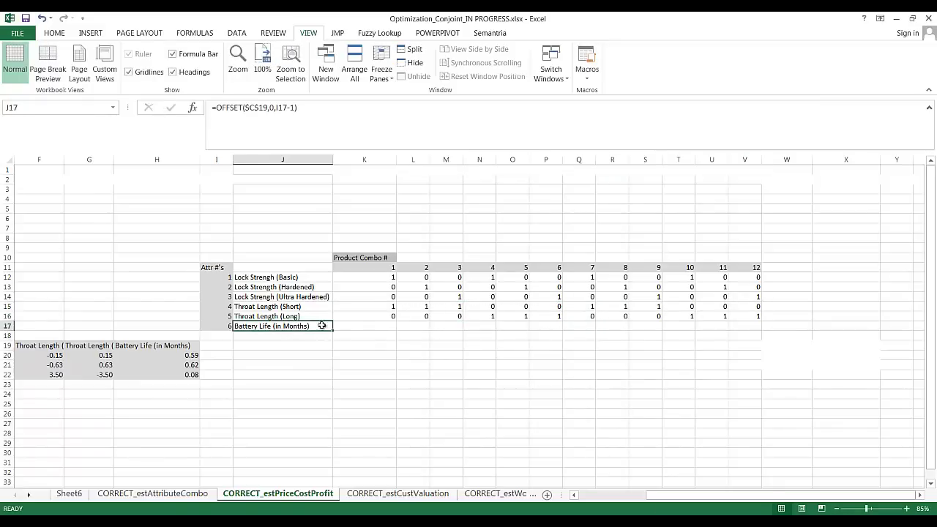
{"action": "left_click", "coordinate": [359, 326]}
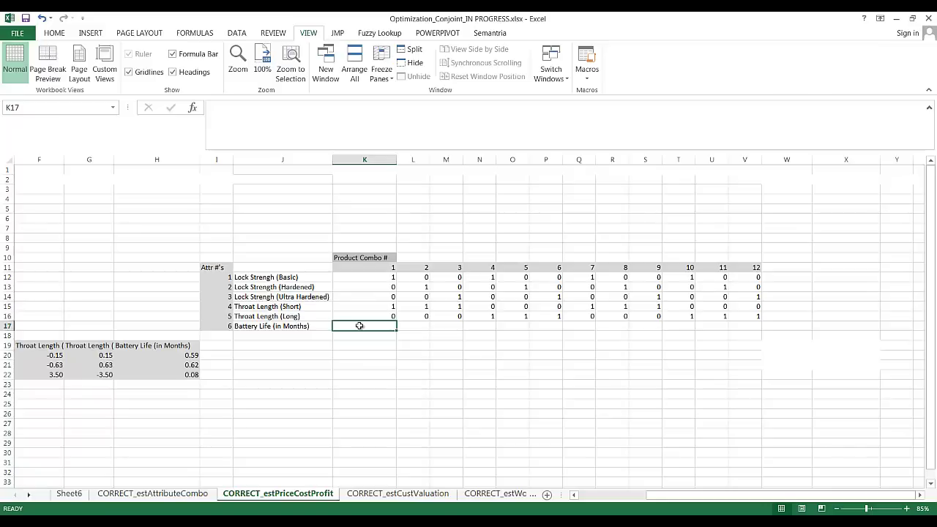
{"action": "type", "text": "5"}
{"action": "key", "text": "Tab"}
{"action": "type", "text": "5"}
{"action": "key", "text": "Tab"}
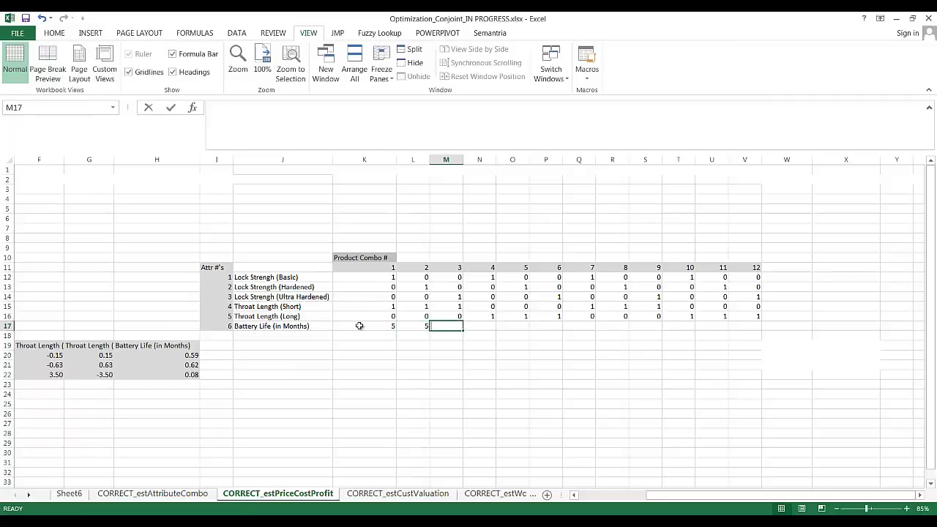
{"action": "type", "text": "5"}
{"action": "key", "text": "Tab"}
{"action": "type", "text": "5"}
{"action": "key", "text": "Tab"}
{"action": "type", "text": "5"}
{"action": "key", "text": "Tab"}
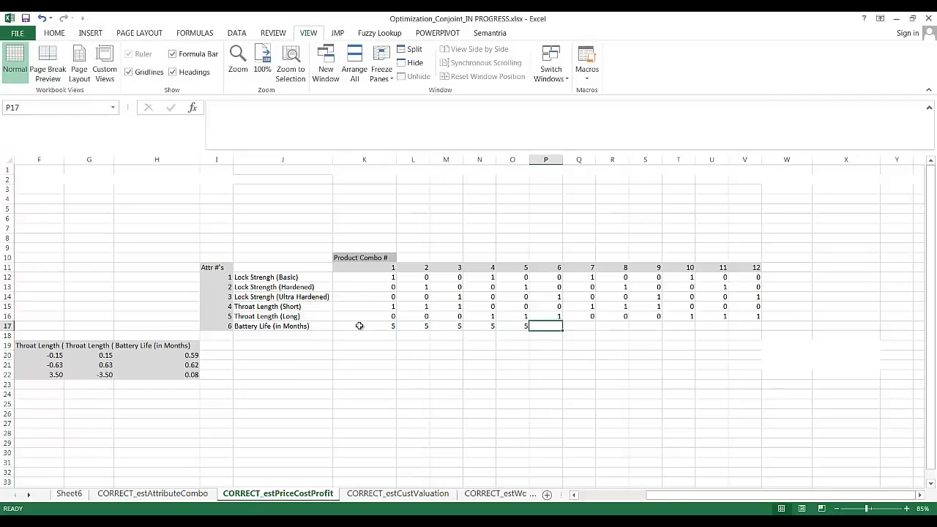
{"action": "type", "text": "5"}
{"action": "key", "text": "Tab"}
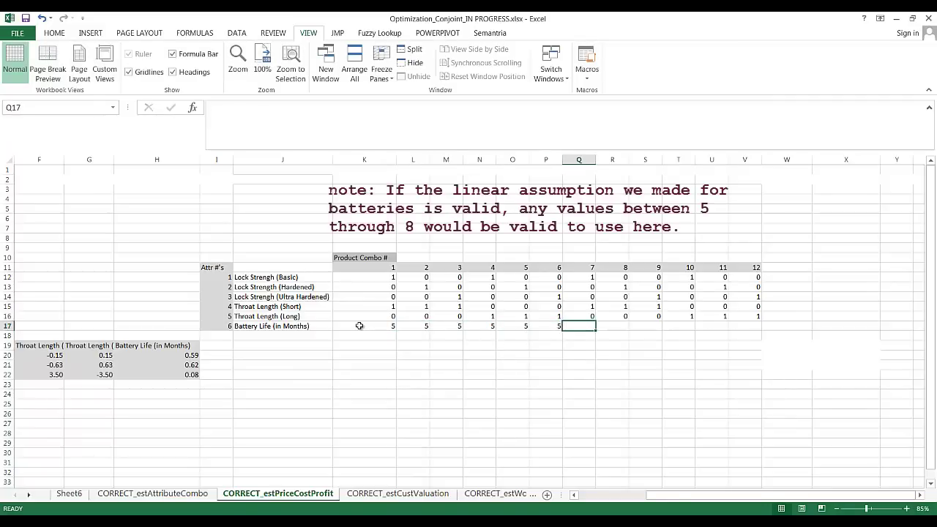
Step: Set the battery life of product combinations 7 to 12 to 8 months in Q17:V17
{"action": "type", "text": "8"}
{"action": "key", "text": "Tab"}
{"action": "type", "text": "8"}
{"action": "key", "text": "Tab"}
{"action": "type", "text": "8"}
{"action": "key", "text": "Tab"}
{"action": "type", "text": "8"}
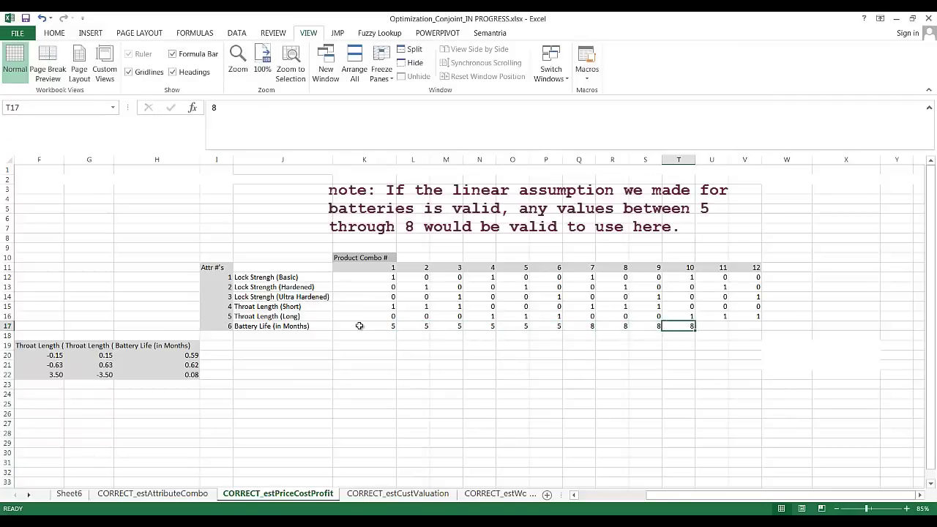
{"action": "key", "text": "Tab"}
{"action": "type", "text": "8"}
{"action": "key", "text": "Tab"}
{"action": "type", "text": "8"}
{"action": "key", "text": "Left"}
Step: Review the battery life values in row 17, moving back from combination 11 to combination 4
{"action": "key", "text": "Left"}
{"action": "key", "text": "Left"}
{"action": "key", "text": "Left"}
{"action": "key", "text": "Left"}
{"action": "key", "text": "Left"}
{"action": "key", "text": "Left"}
{"action": "key", "text": "Left"}
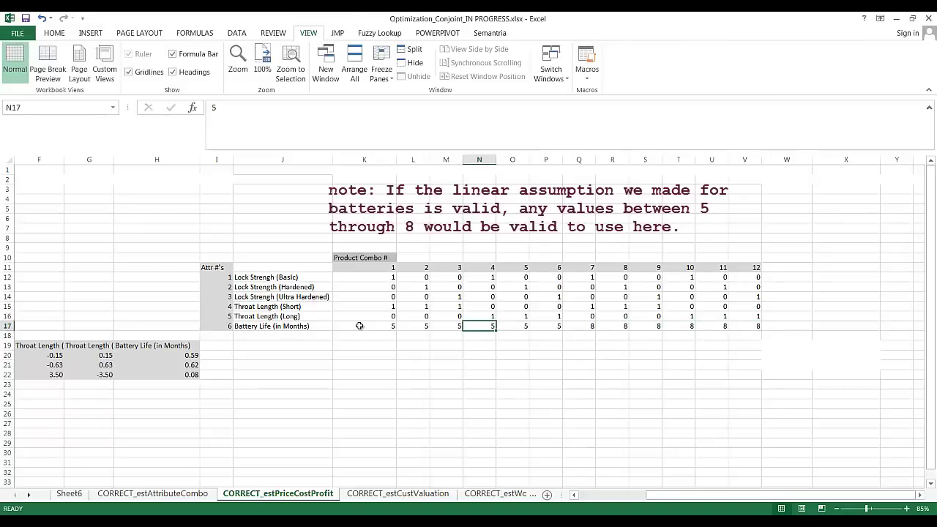
Step: Examine the battery life values of product combinations 1 to 3 and the lock strength codes of combination 1
{"action": "key", "text": "Left"}
{"action": "key", "text": "Left"}
{"action": "key", "text": "Left"}
{"action": "key", "text": "Left"}
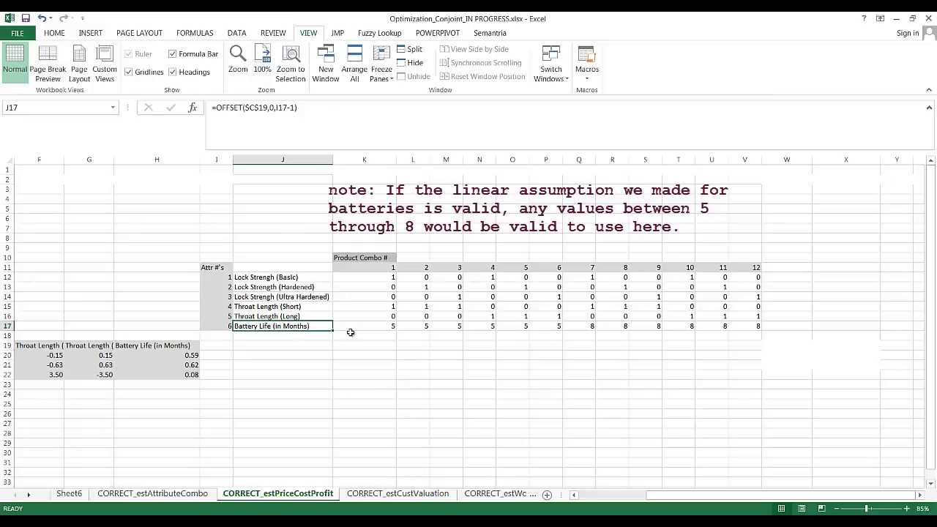
{"action": "left_click", "coordinate": [375, 327]}
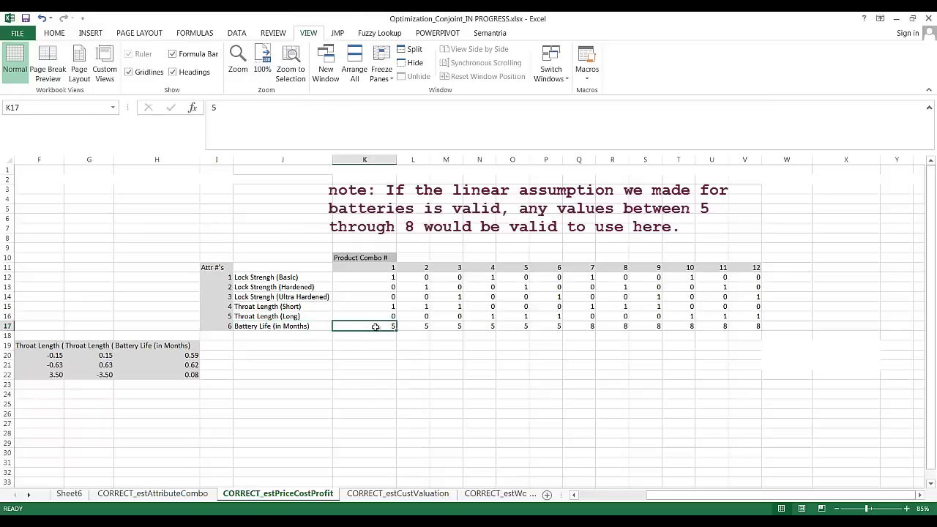
{"action": "left_click", "coordinate": [418, 328]}
{"action": "left_click", "coordinate": [452, 328]}
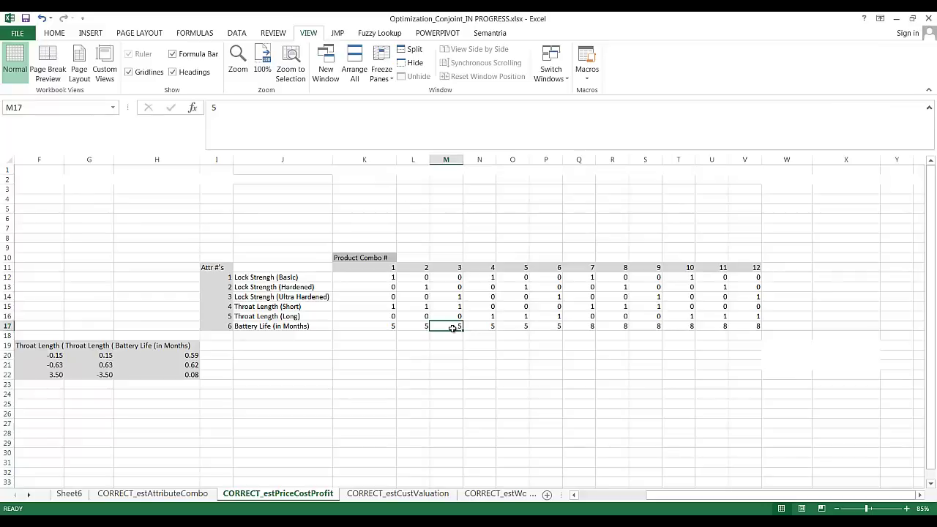
{"action": "left_click", "coordinate": [379, 277]}
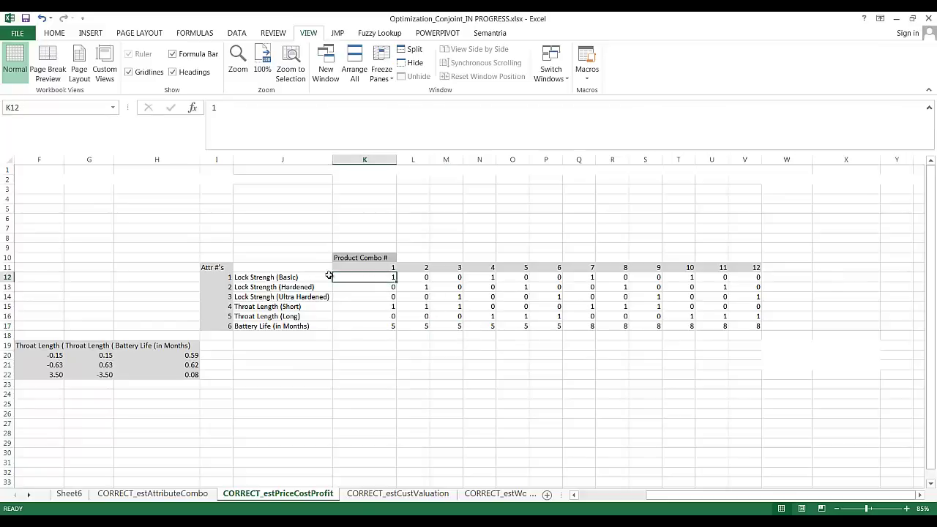
{"action": "left_click", "coordinate": [379, 287]}
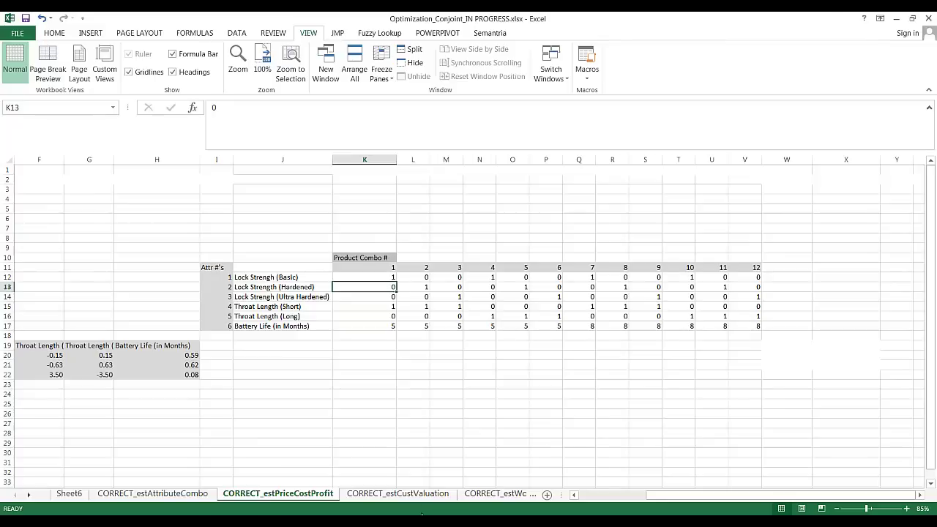
Step: Enter the row label PRICE in J3, above the product combination table
{"action": "left_click", "coordinate": [827, 521]}
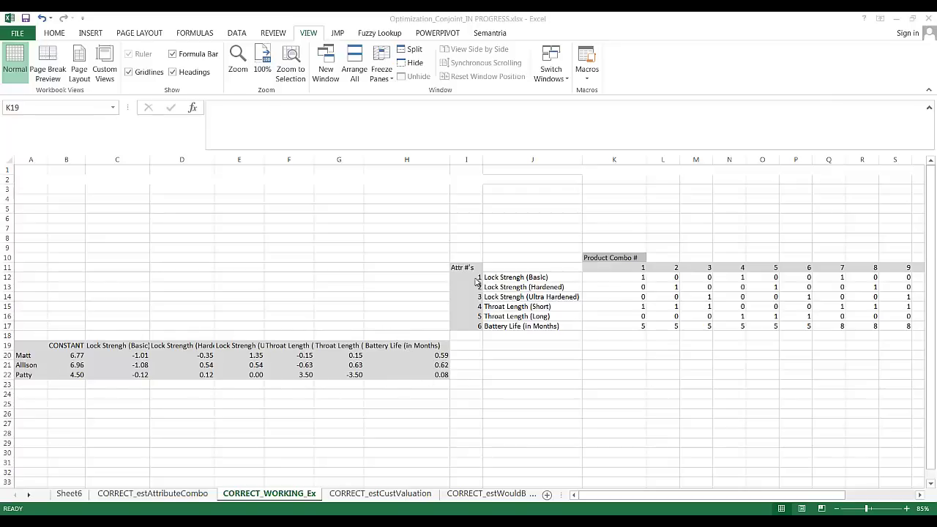
{"action": "left_click", "coordinate": [694, 499]}
{"action": "left_click_drag", "start_coordinate": [728, 500], "coordinate": [800, 495]}
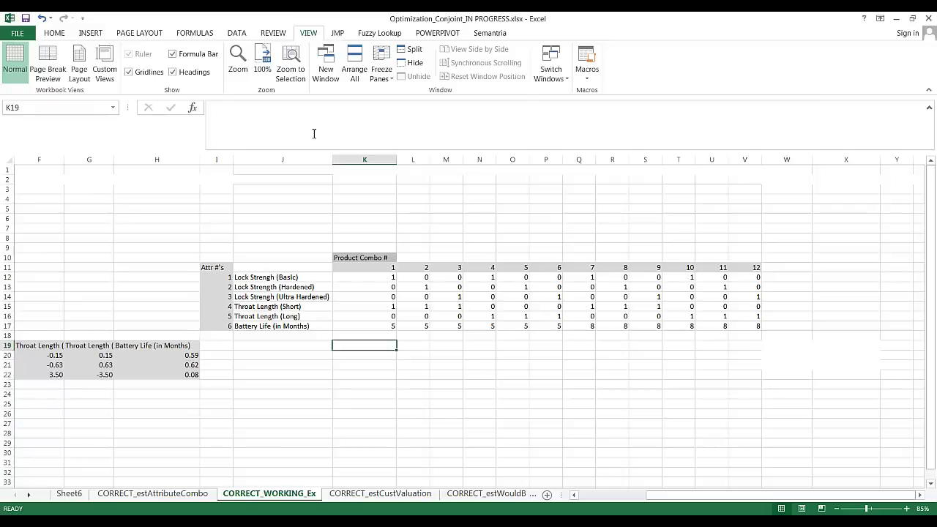
{"action": "left_click", "coordinate": [268, 190]}
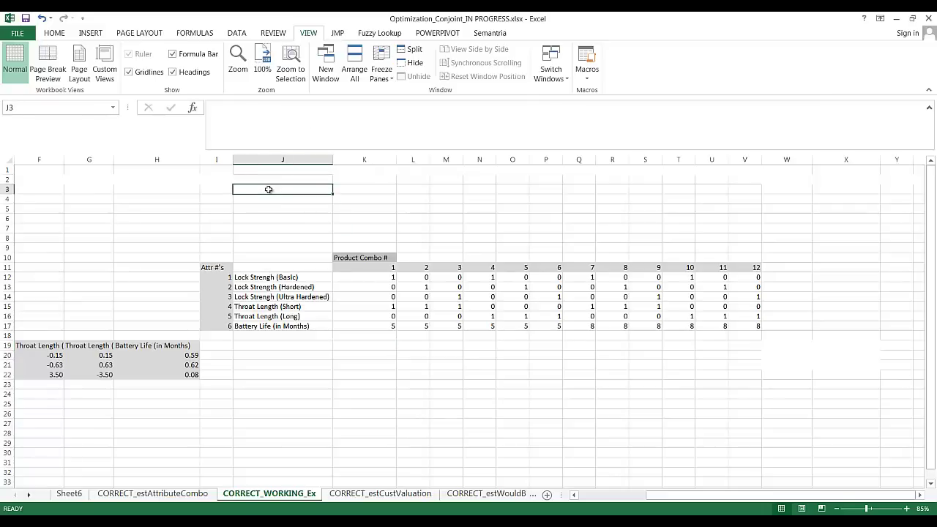
{"action": "type", "text": "PRICE"}
{"action": "key", "text": "Return"}
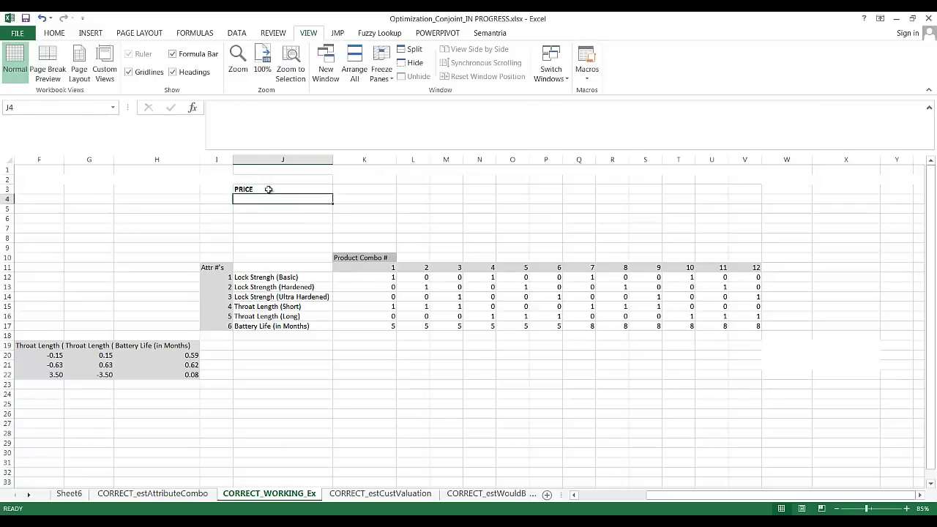
Step: Enter the row labels COST PER UNIT in J6 and PROFIT PER UNIT in J8
{"action": "key", "text": "Return"}
{"action": "key", "text": "Return"}
{"action": "type", "text": "COST PER "}
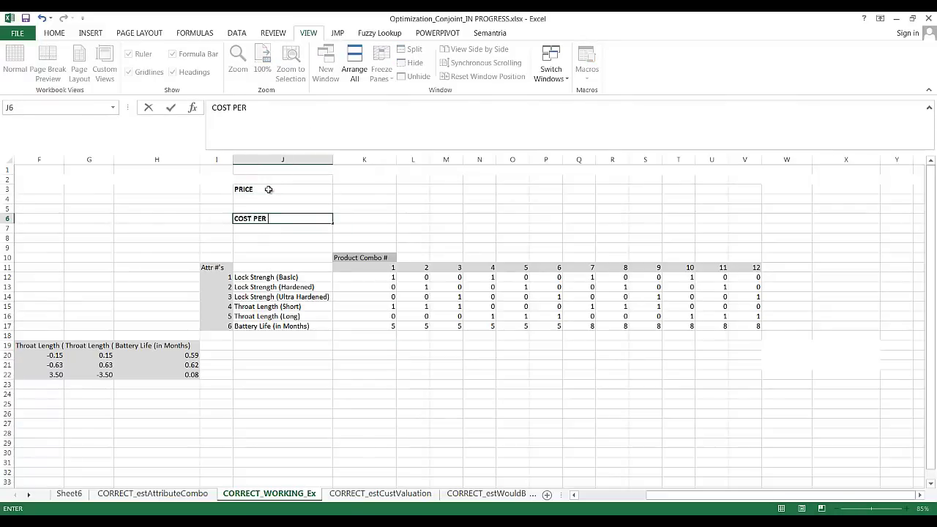
{"action": "type", "text": "UNIT"}
{"action": "key", "text": "Return"}
{"action": "key", "text": "Return"}
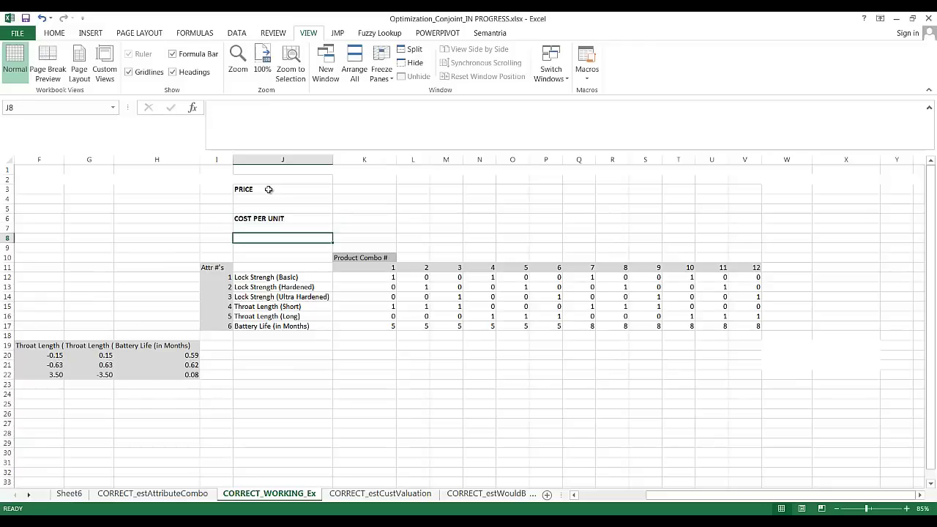
{"action": "type", "text": "PROFIT PER UI"}
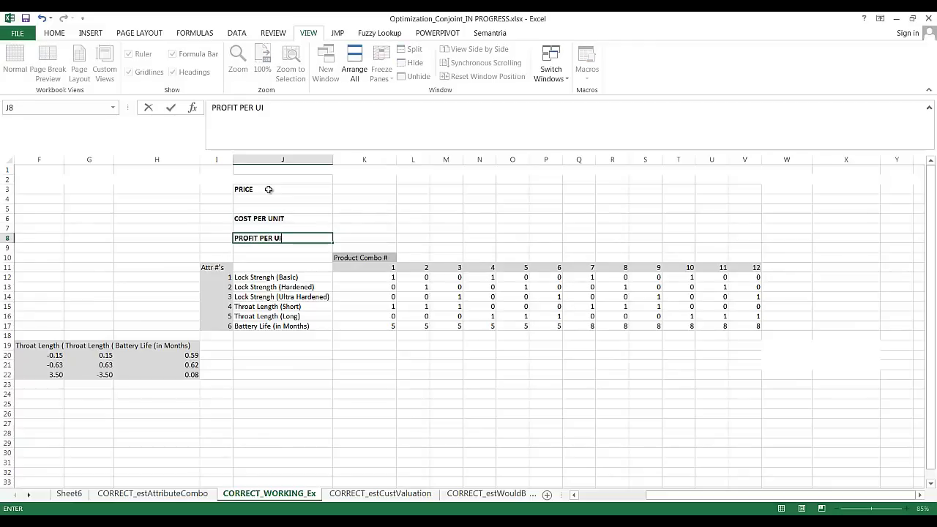
{"action": "key", "text": "BackSpace"}
{"action": "type", "text": "NIT"}
{"action": "key", "text": "ctrl+Return"}
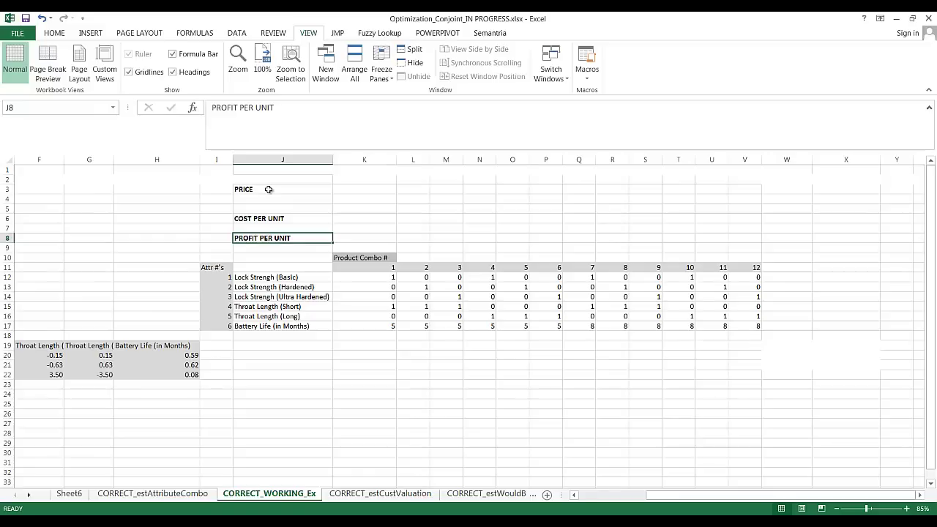
Step: Set the price of all 12 product combinations to $1.00 in K3:V3 and fill those cells with green
{"action": "left_click", "coordinate": [379, 189]}
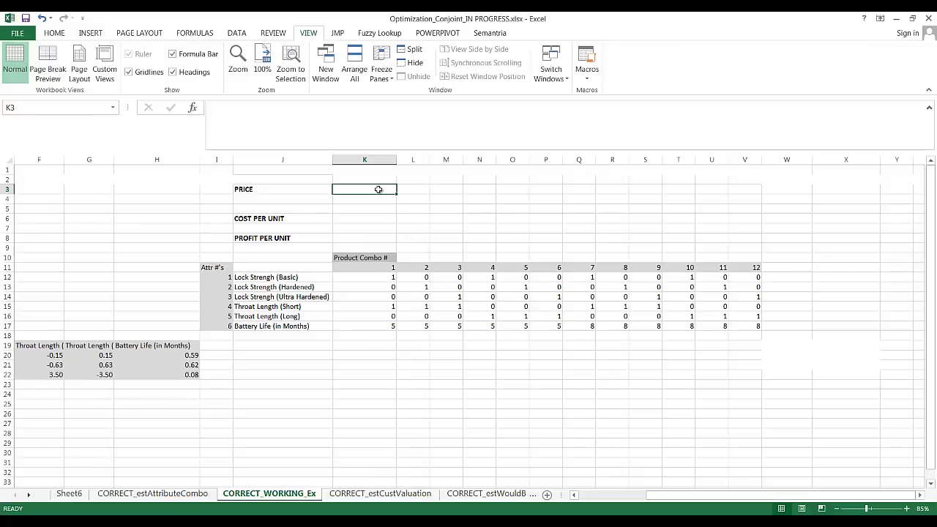
{"action": "type", "text": "1"}
{"action": "key", "text": "Tab"}
{"action": "type", "text": "1"}
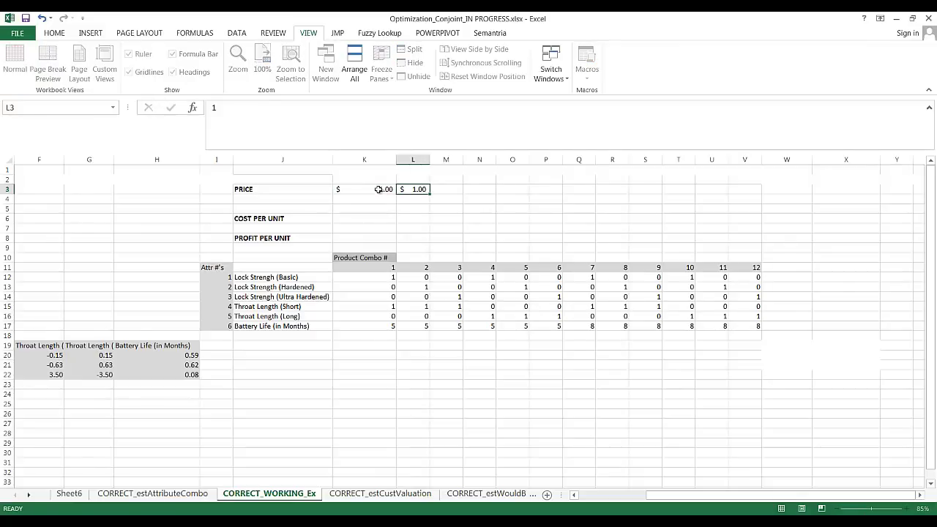
{"action": "key", "text": "Tab"}
{"action": "type", "text": "1"}
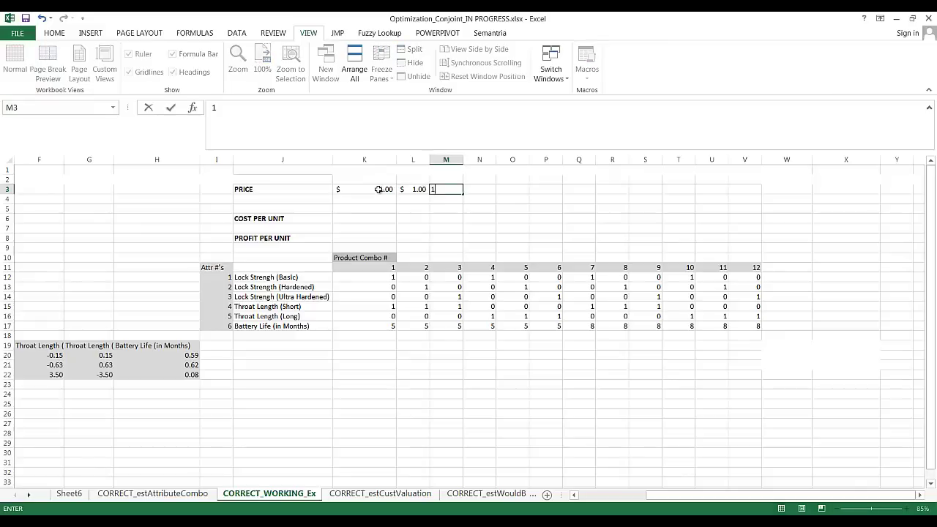
{"action": "key", "text": "Tab"}
{"action": "type", "text": "1"}
{"action": "key", "text": "Tab"}
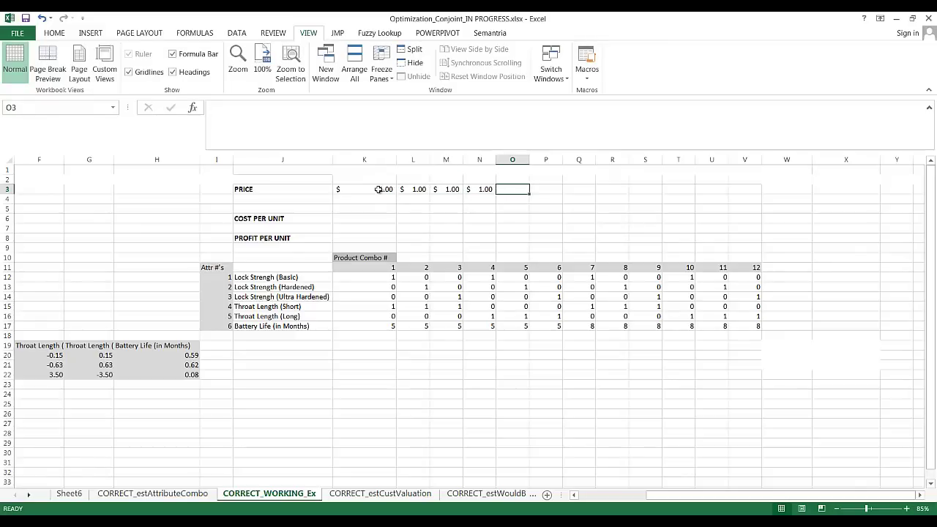
{"action": "left_click_drag", "start_coordinate": [378, 189], "coordinate": [761, 194]}
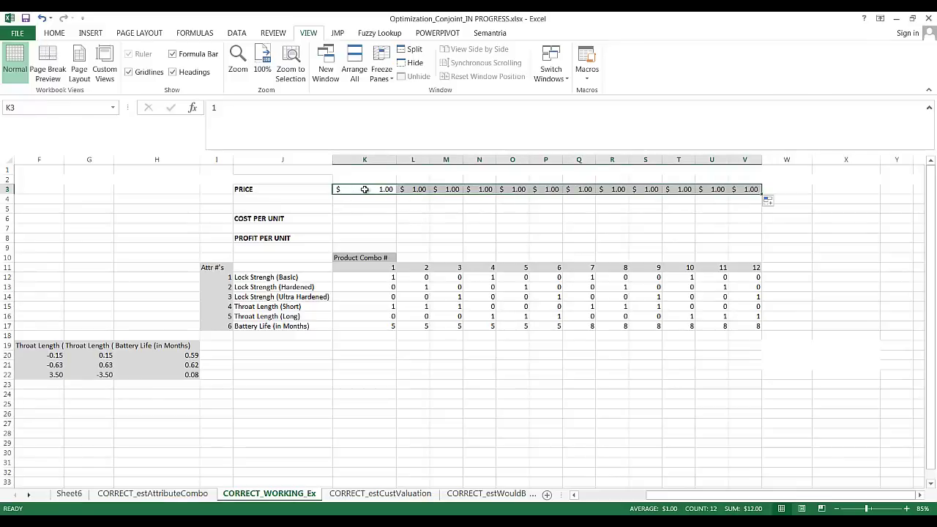
{"action": "left_click", "coordinate": [56, 33]}
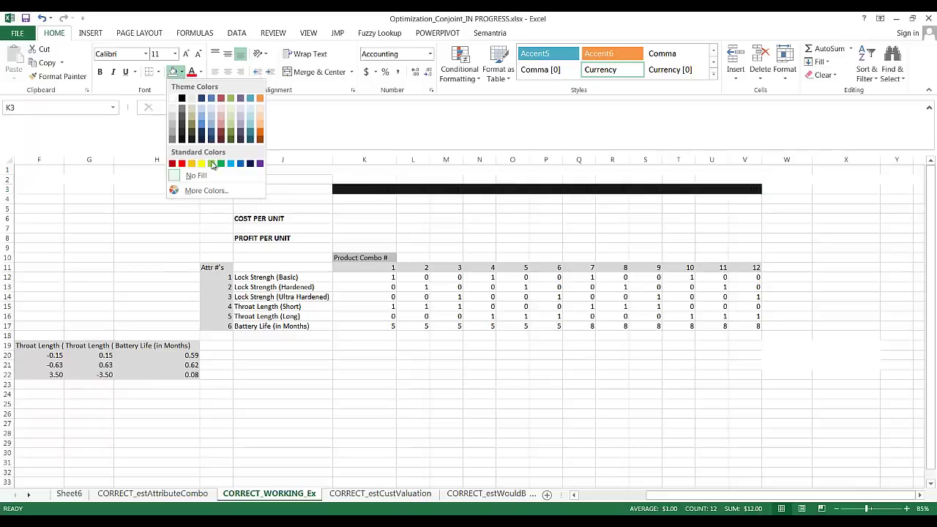
{"action": "left_click", "coordinate": [220, 164]}
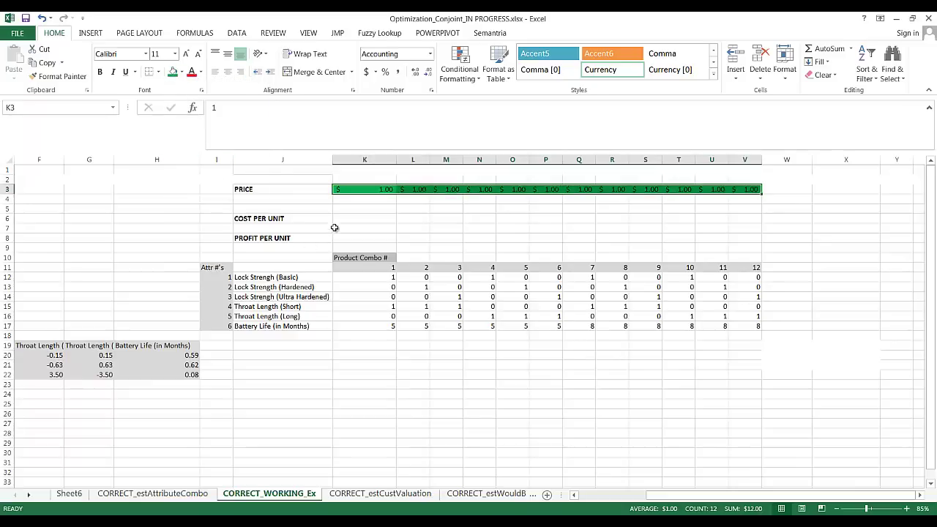
Step: Set the cost per unit of all 12 product combinations to $5.00 in K6:V6
{"action": "left_click", "coordinate": [360, 217]}
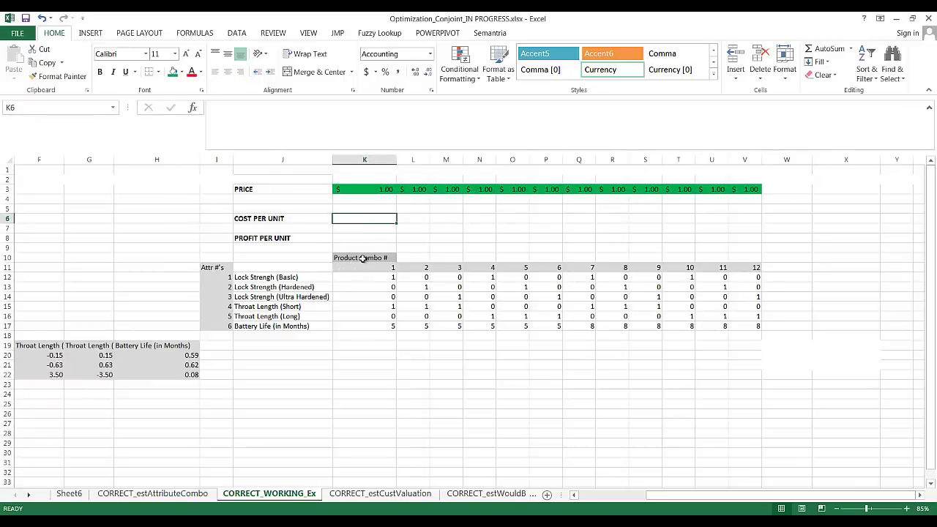
{"action": "key", "text": "Right"}
{"action": "left_click", "coordinate": [362, 220]}
{"action": "type", "text": "5"}
{"action": "key", "text": "Tab"}
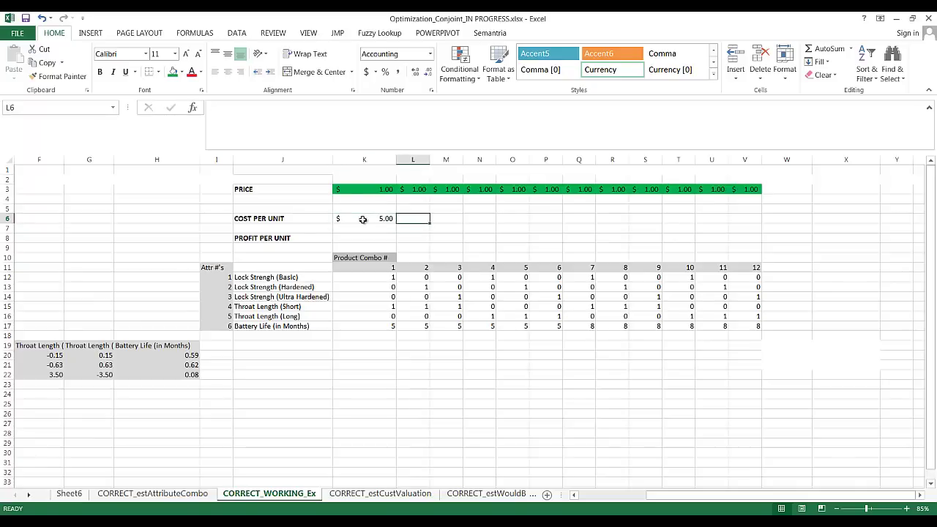
{"action": "type", "text": "5"}
{"action": "key", "text": "Tab"}
{"action": "type", "text": "5"}
{"action": "key", "text": "Tab"}
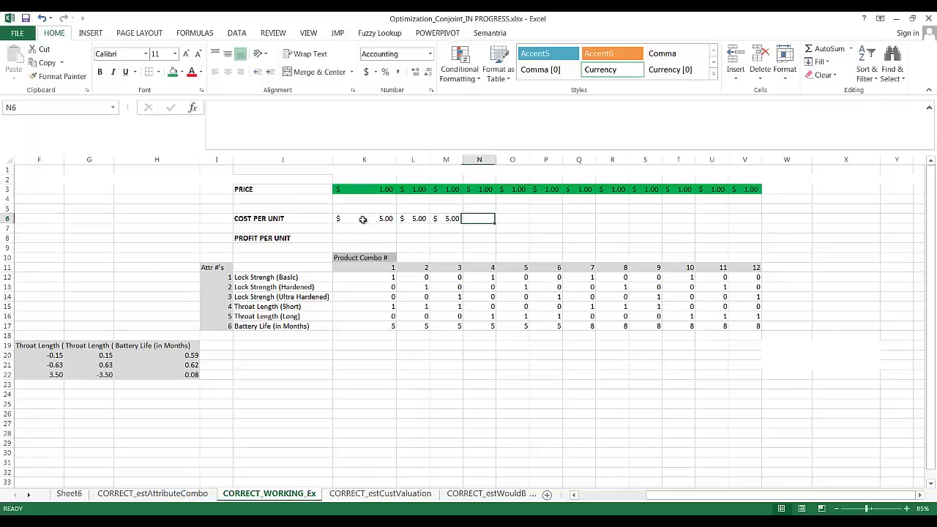
{"action": "type", "text": "5"}
{"action": "key", "text": "Tab"}
{"action": "type", "text": "5"}
{"action": "key", "text": "Tab"}
{"action": "type", "text": "5"}
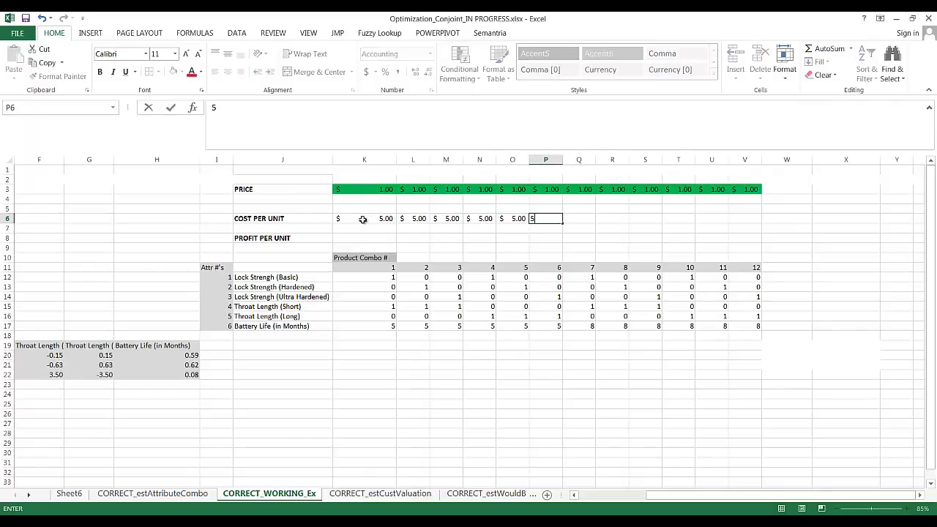
{"action": "key", "text": "Tab"}
{"action": "type", "text": "5"}
{"action": "key", "text": "Tab"}
{"action": "type", "text": "5"}
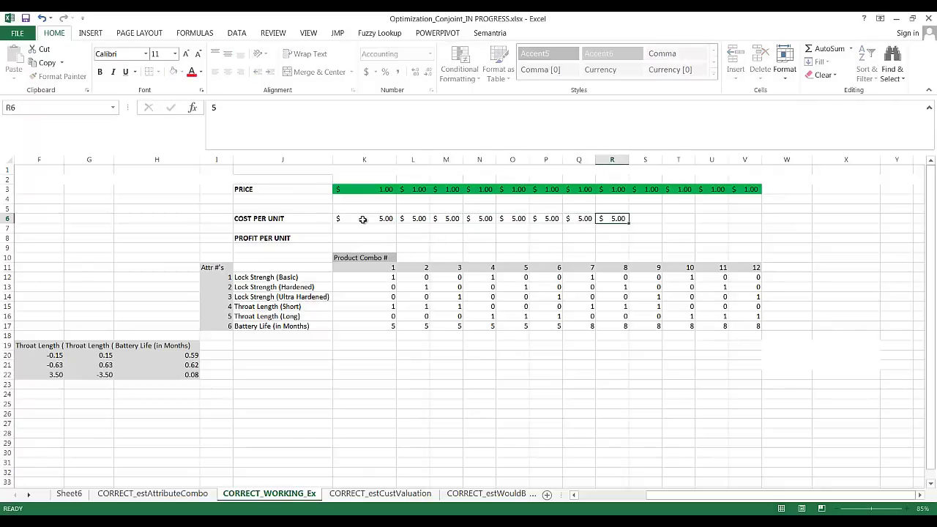
{"action": "key", "text": "Tab"}
{"action": "type", "text": "5"}
{"action": "key", "text": "Tab"}
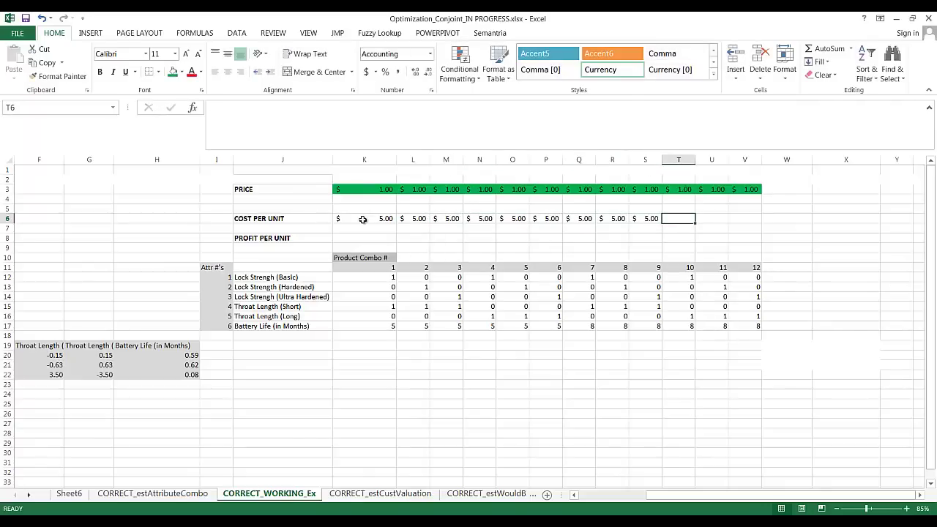
{"action": "type", "text": "5"}
{"action": "key", "text": "Tab"}
{"action": "type", "text": "5"}
{"action": "key", "text": "Tab"}
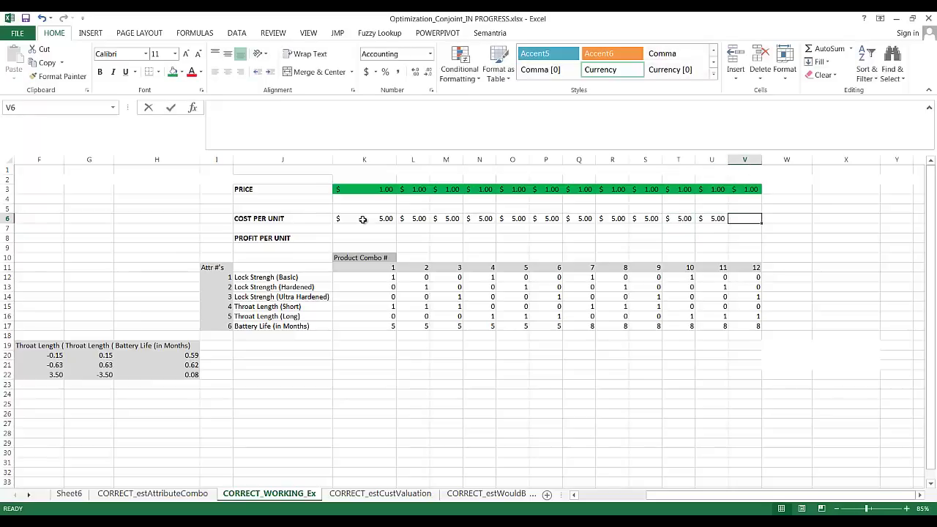
{"action": "type", "text": "5"}
{"action": "key", "text": "Return"}
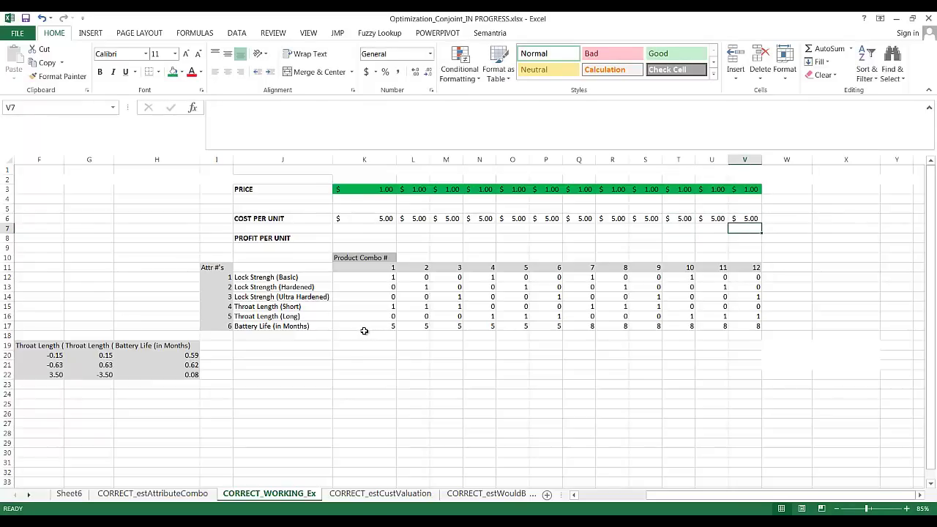
Step: Fill the cost per unit cells K6:V6 with light gray
{"action": "left_click_drag", "start_coordinate": [748, 218], "coordinate": [359, 218]}
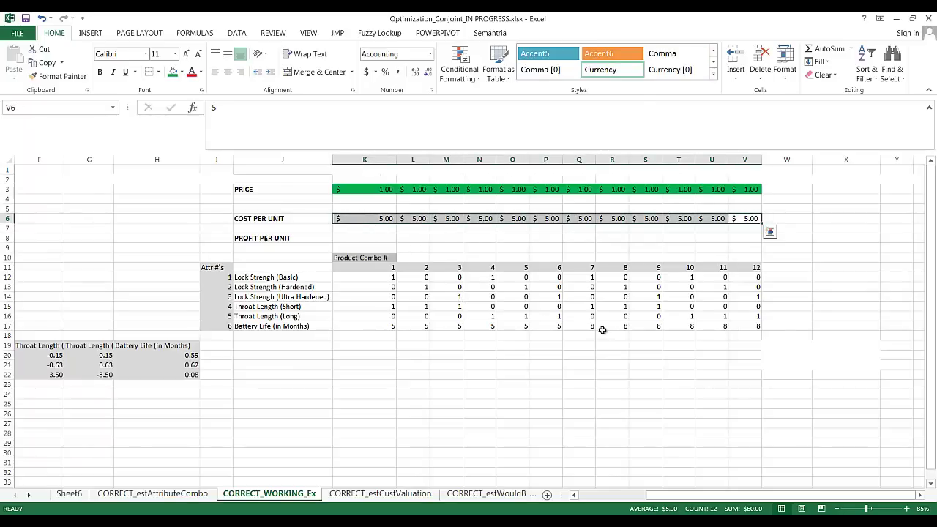
{"action": "left_click", "coordinate": [344, 219]}
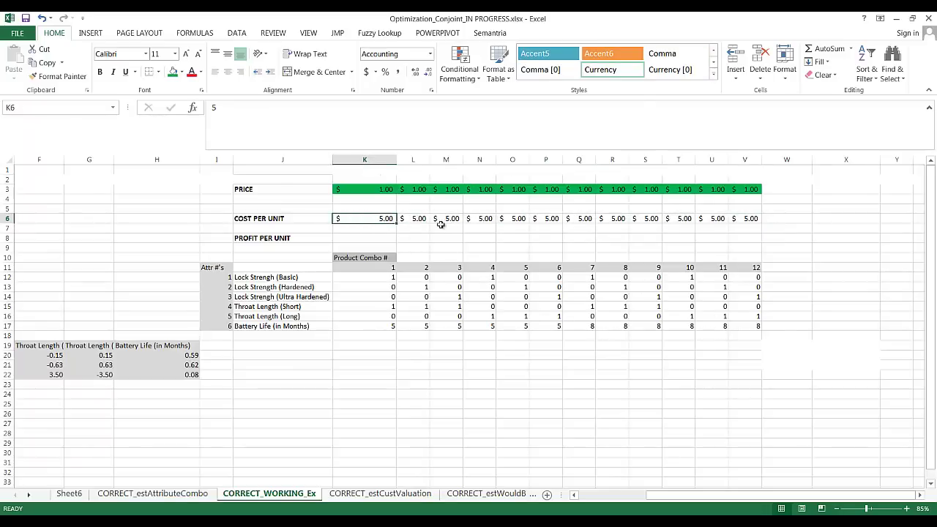
{"action": "left_click", "coordinate": [750, 219]}
{"action": "left_click_drag", "start_coordinate": [693, 218], "coordinate": [378, 215]}
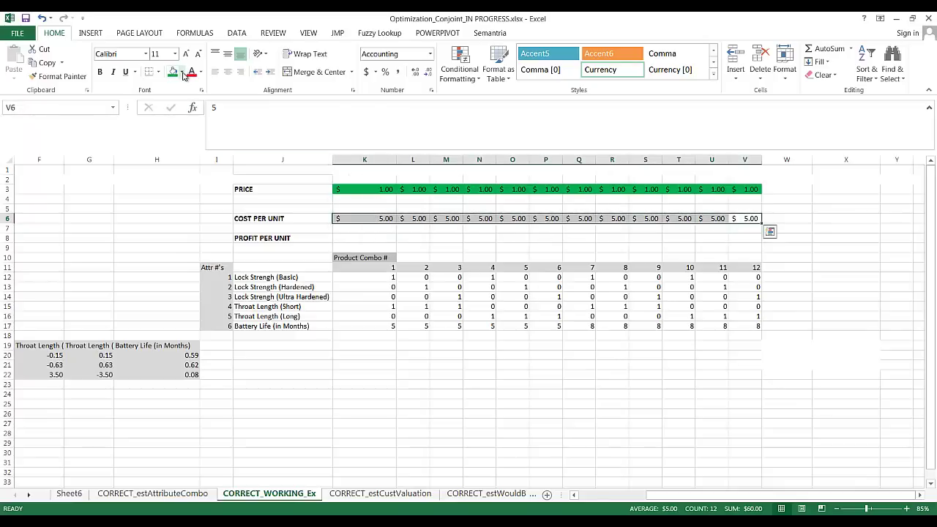
{"action": "left_click", "coordinate": [183, 73]}
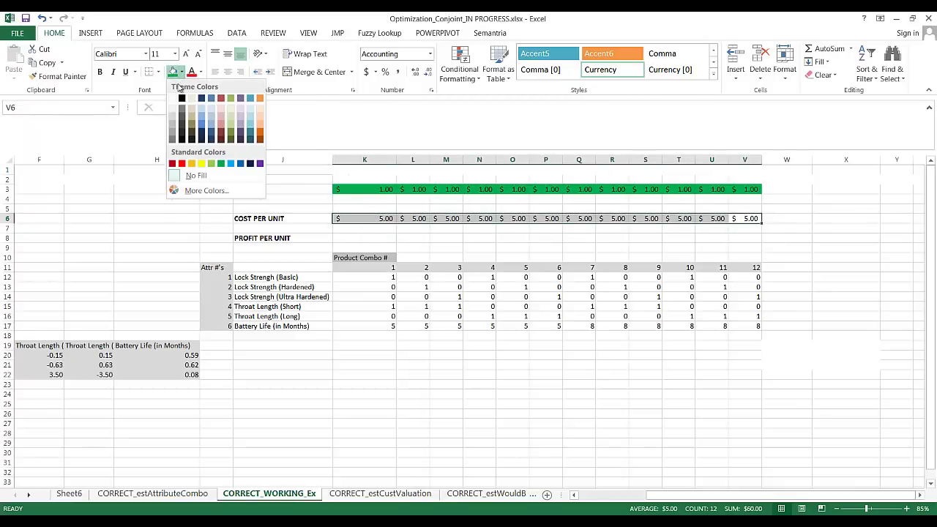
{"action": "left_click", "coordinate": [173, 119]}
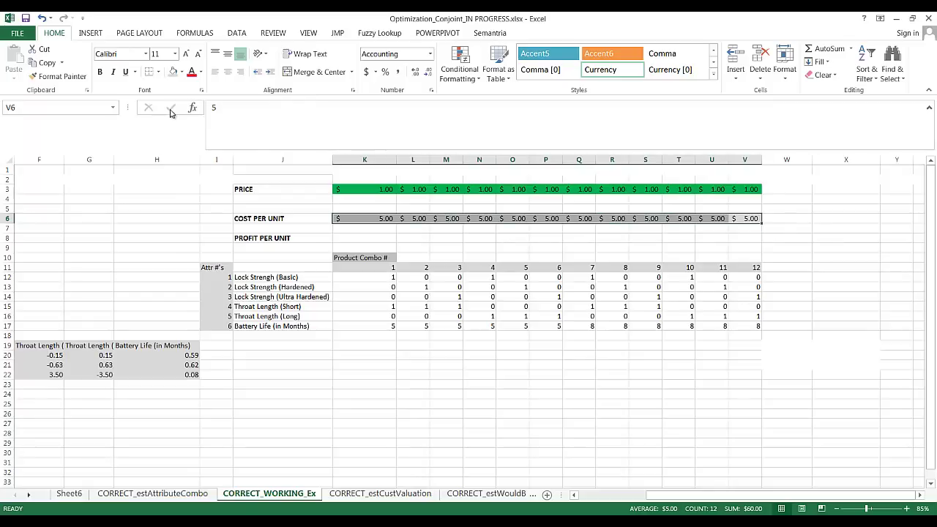
{"action": "left_click", "coordinate": [369, 218]}
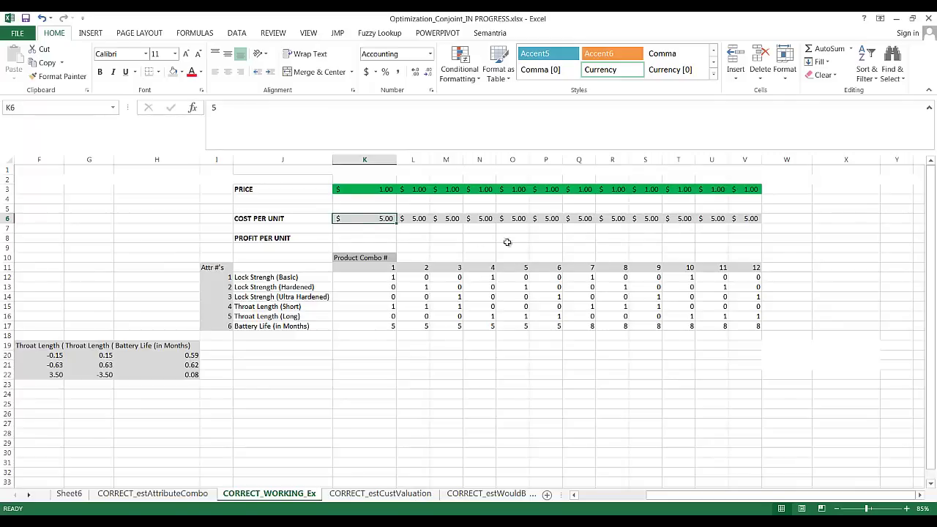
Step: Try the formula =K3-K6 for the first product combination's profit per unit in K8, and clear the cell
{"action": "left_click", "coordinate": [359, 240]}
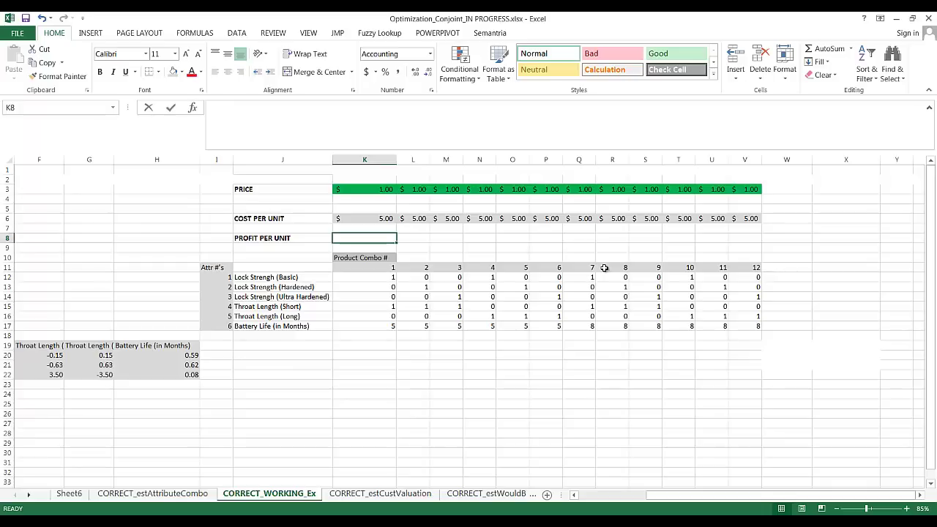
{"action": "type", "text": "="}
{"action": "key", "text": "Up"}
{"action": "key", "text": "Up"}
{"action": "key", "text": "Up"}
{"action": "key", "text": "Up"}
{"action": "key", "text": "Up"}
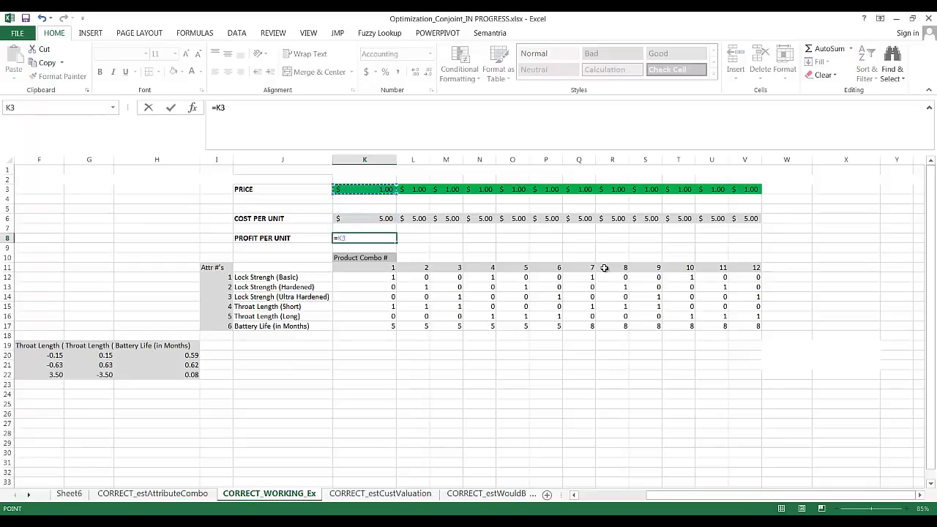
{"action": "type", "text": "-"}
{"action": "key", "text": "Up"}
{"action": "key", "text": "Up"}
{"action": "key", "text": "Up"}
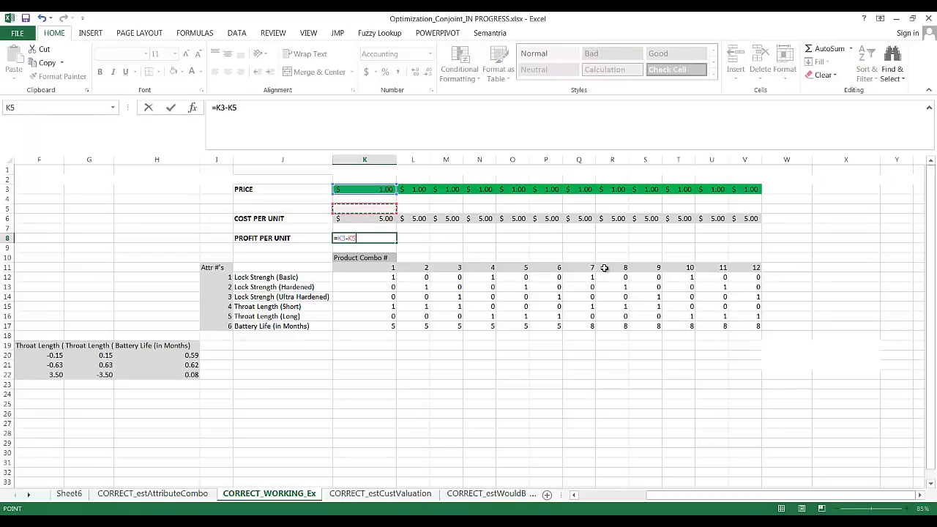
{"action": "key", "text": "Down"}
{"action": "key", "text": "Return"}
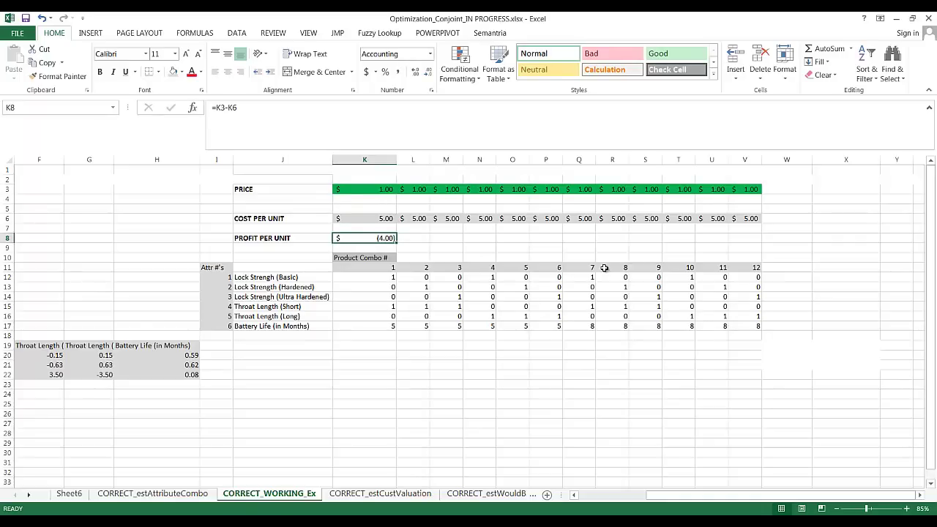
{"action": "key", "text": "Delete"}
Step: Review the cost in K6 and the prices of the 12 product combinations across K3:V3
{"action": "key", "text": "Up"}
{"action": "key", "text": "Up"}
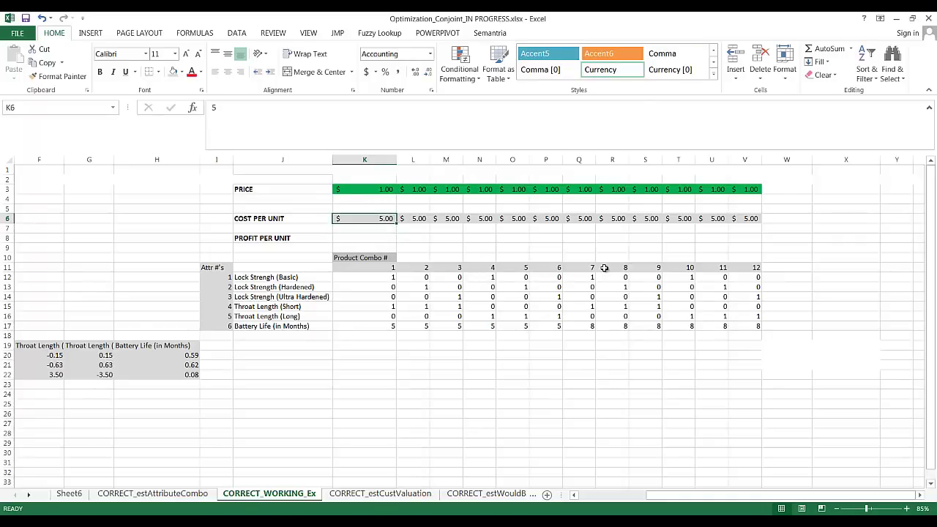
{"action": "key", "text": "Up"}
{"action": "key", "text": "Up"}
{"action": "key", "text": "Up"}
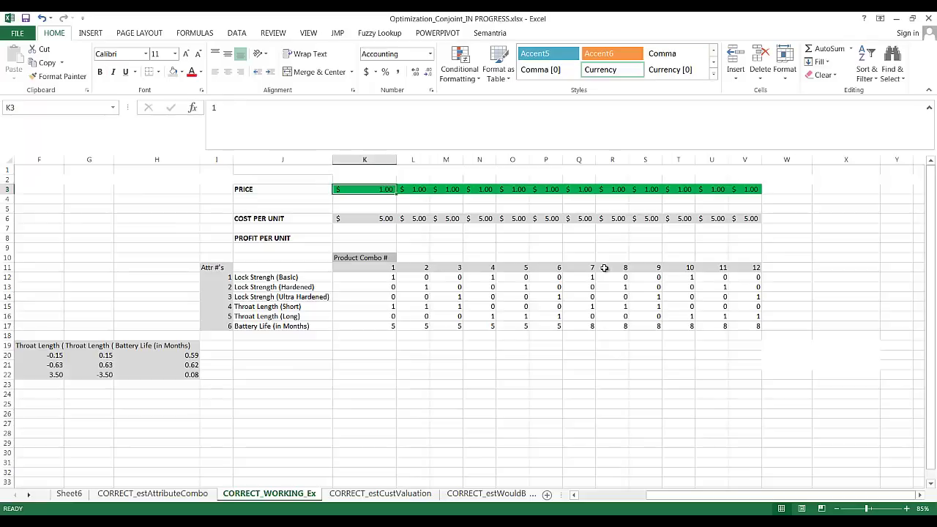
{"action": "key", "text": "Right"}
{"action": "key", "text": "Right"}
{"action": "key", "text": "Right"}
{"action": "key", "text": "Right"}
{"action": "key", "text": "Right"}
{"action": "key", "text": "Right"}
{"action": "key", "text": "Right"}
{"action": "key", "text": "Right"}
{"action": "key", "text": "Right"}
{"action": "key", "text": "Right"}
{"action": "key", "text": "Right"}
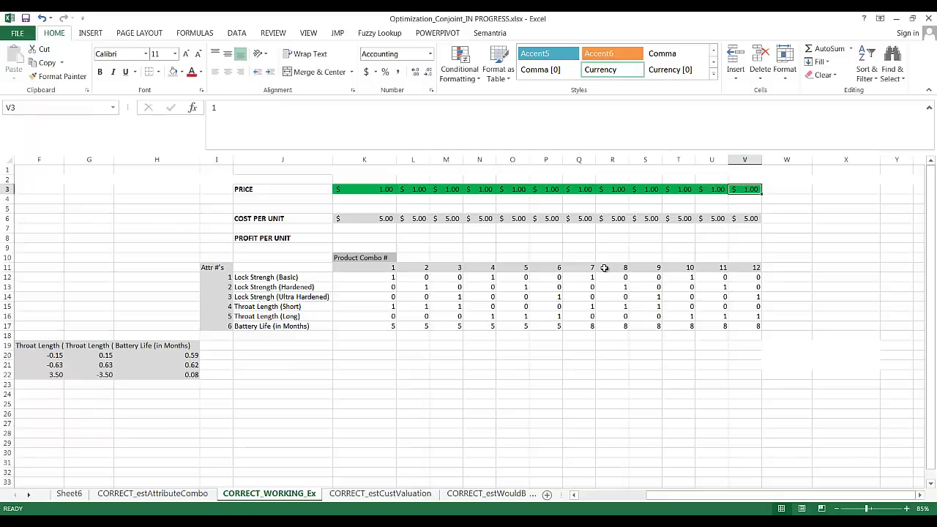
{"action": "key", "text": "Return"}
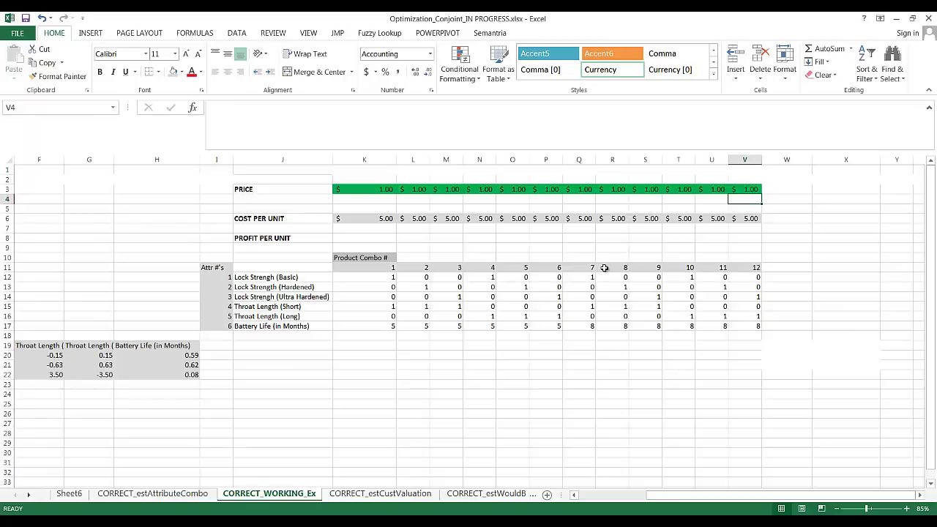
Step: Enter the row label ".99 convention" in J4, below the PRICE label
{"action": "key", "text": "Left"}
{"action": "key", "text": "Left"}
{"action": "key", "text": "Left"}
{"action": "key", "text": "Left"}
{"action": "key", "text": "Left"}
{"action": "key", "text": "Left"}
{"action": "key", "text": "Left"}
{"action": "key", "text": "Left"}
{"action": "key", "text": "Left"}
{"action": "key", "text": "Left"}
{"action": "key", "text": "Left"}
{"action": "key", "text": "Left"}
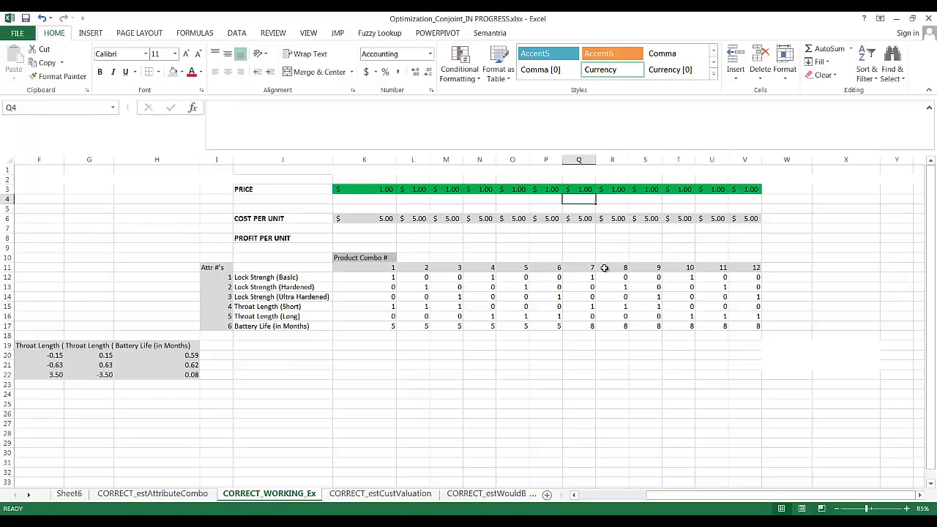
{"action": "key", "text": "Left"}
{"action": "key", "text": "Right"}
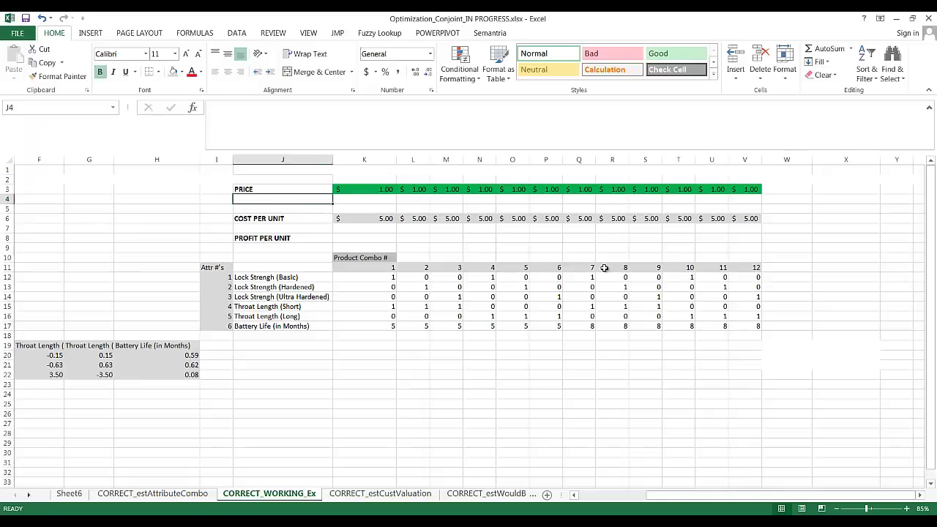
{"action": "type", "text": "."}
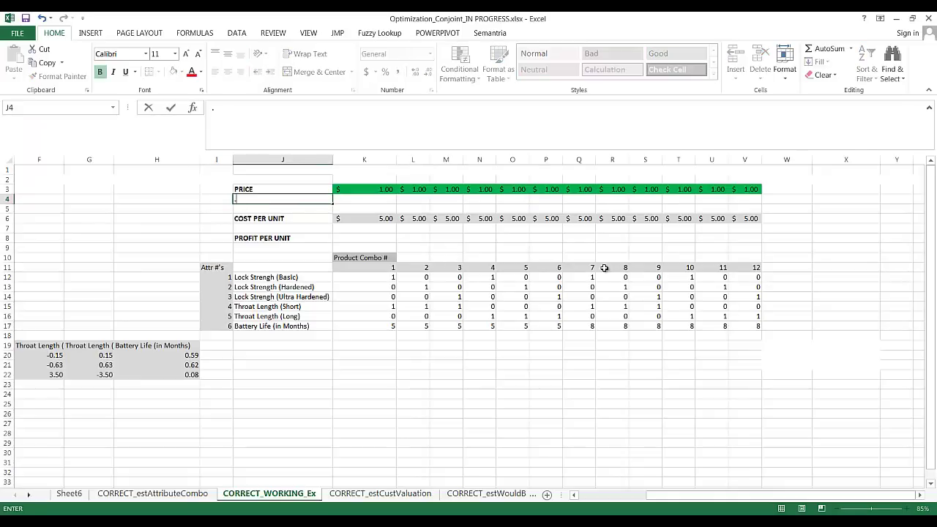
{"action": "type", "text": "99 convention"}
{"action": "key", "text": "ctrl+Return"}
Step: Calculate the .99 convention price in K4 with =K3+.99 and copy the formula across to V4
{"action": "key", "text": "Right"}
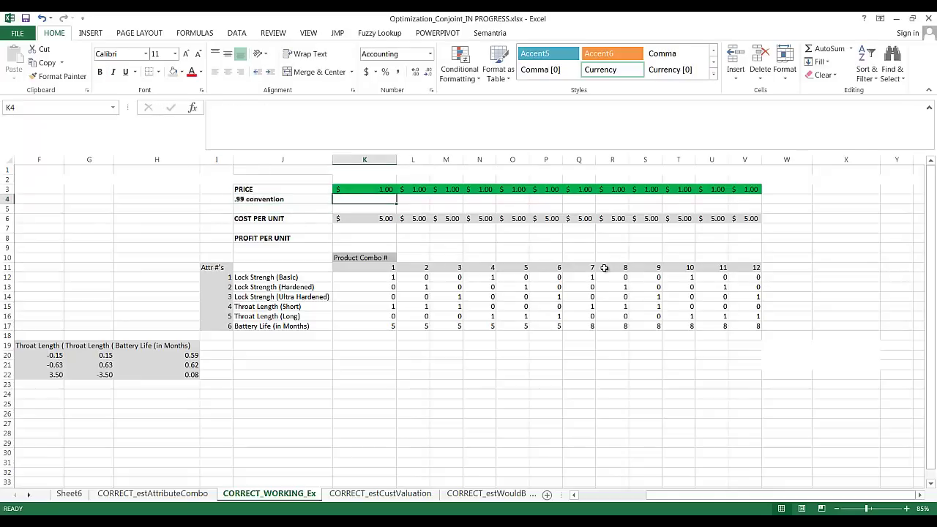
{"action": "type", "text": "="}
{"action": "key", "text": "Up"}
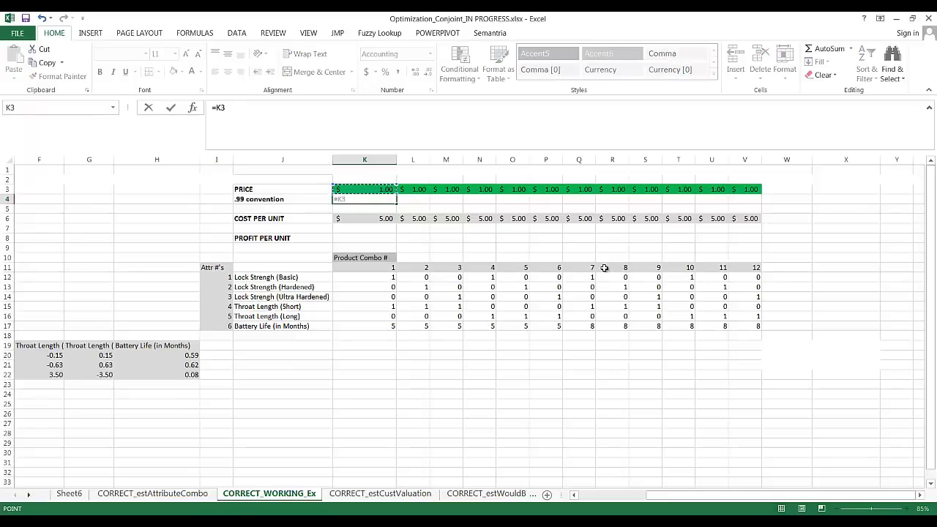
{"action": "type", "text": "+.99"}
{"action": "key", "text": "Return"}
{"action": "left_click", "coordinate": [384, 199]}
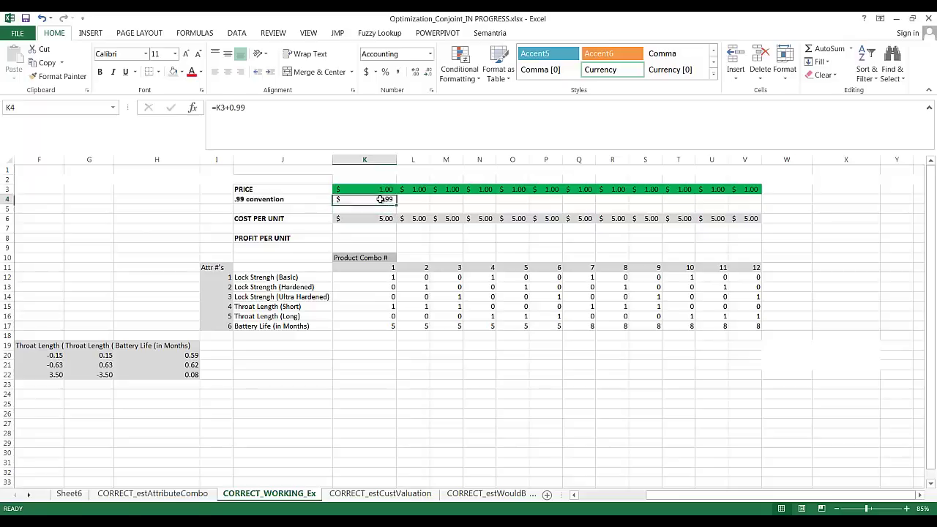
{"action": "left_click_drag", "start_coordinate": [395, 204], "coordinate": [756, 213]}
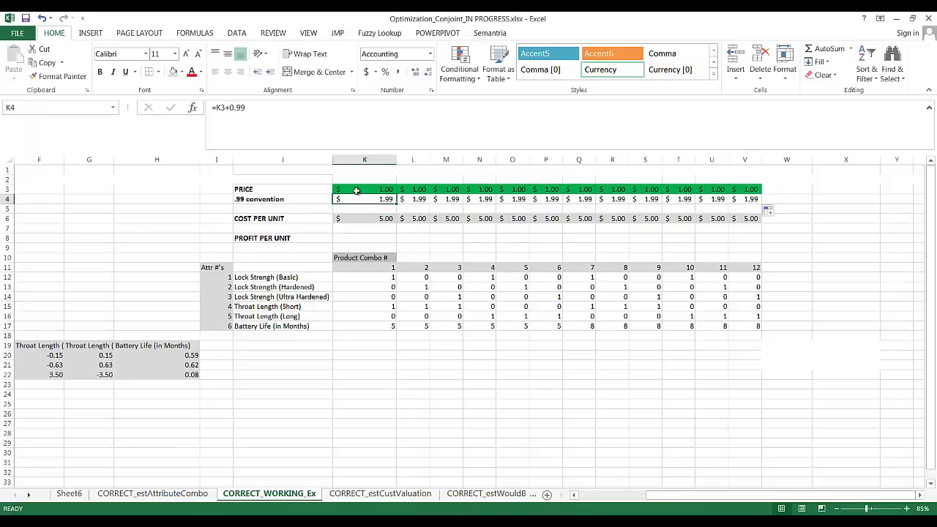
Step: Set the price of product combination 2 in L3 to $2.00 and check the .99 convention formula in L4
{"action": "left_click", "coordinate": [419, 189]}
{"action": "type", "text": "2"}
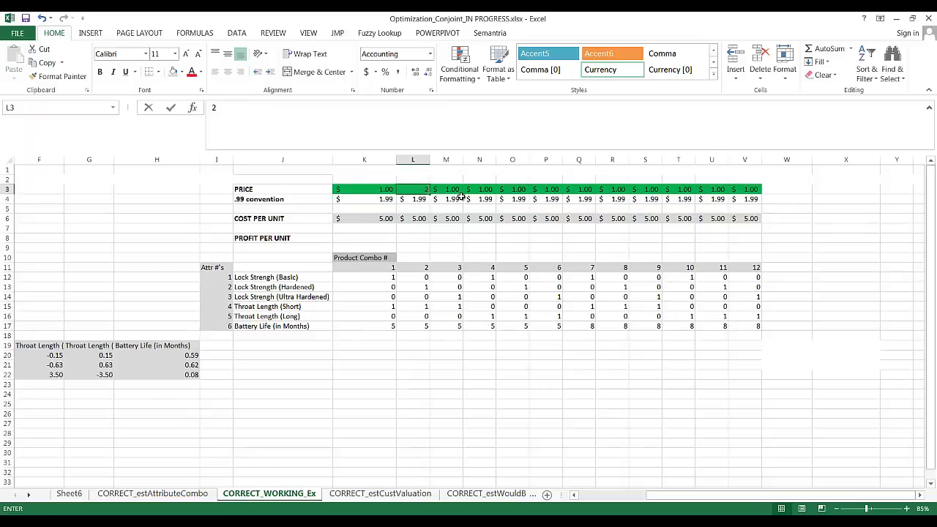
{"action": "key", "text": "Return"}
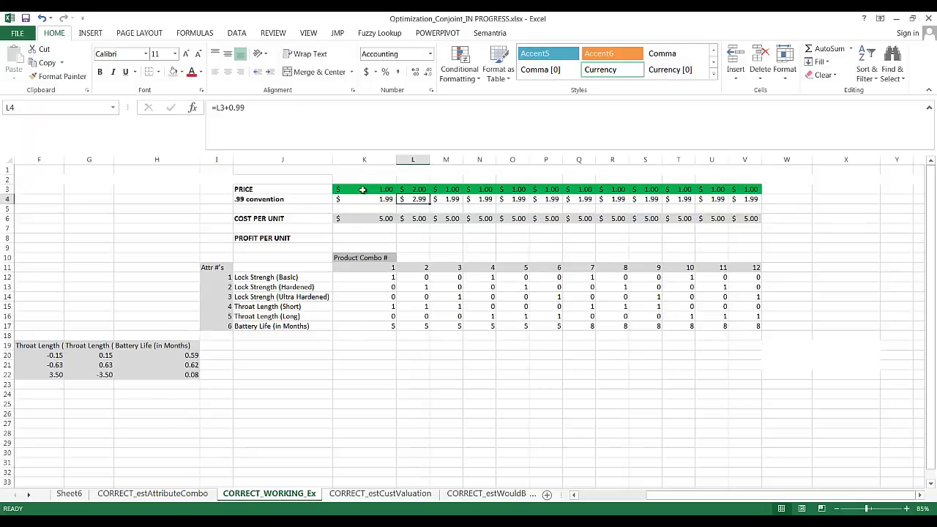
{"action": "left_click_drag", "start_coordinate": [366, 190], "coordinate": [754, 191]}
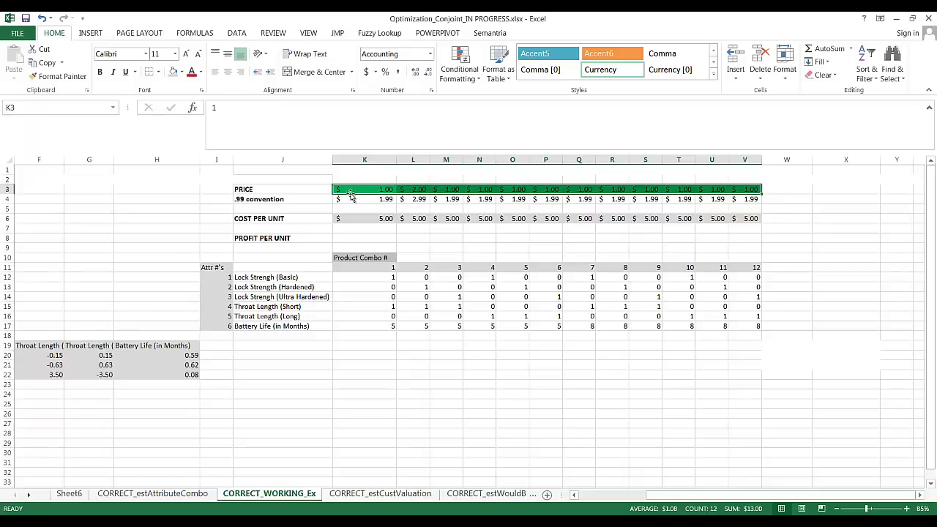
{"action": "left_click", "coordinate": [414, 199]}
{"action": "left_click", "coordinate": [415, 198]}
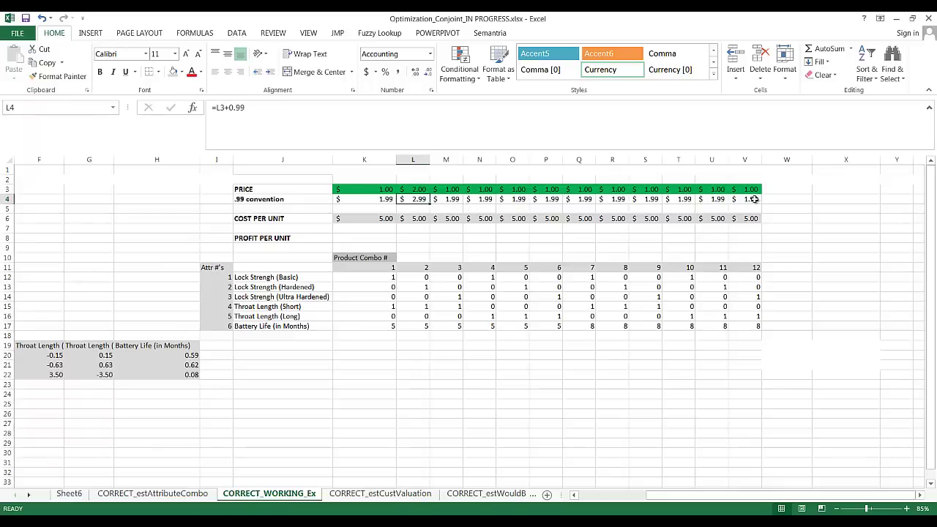
Step: Calculate the profit per unit in K8 with =K4-K6 and copy the formula across to V8 for all combinations
{"action": "left_click", "coordinate": [363, 238]}
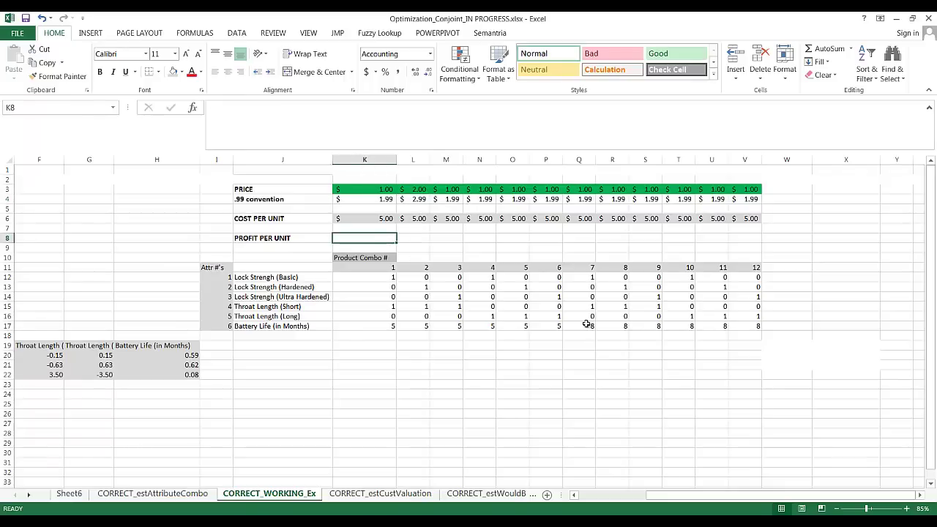
{"action": "type", "text": "="}
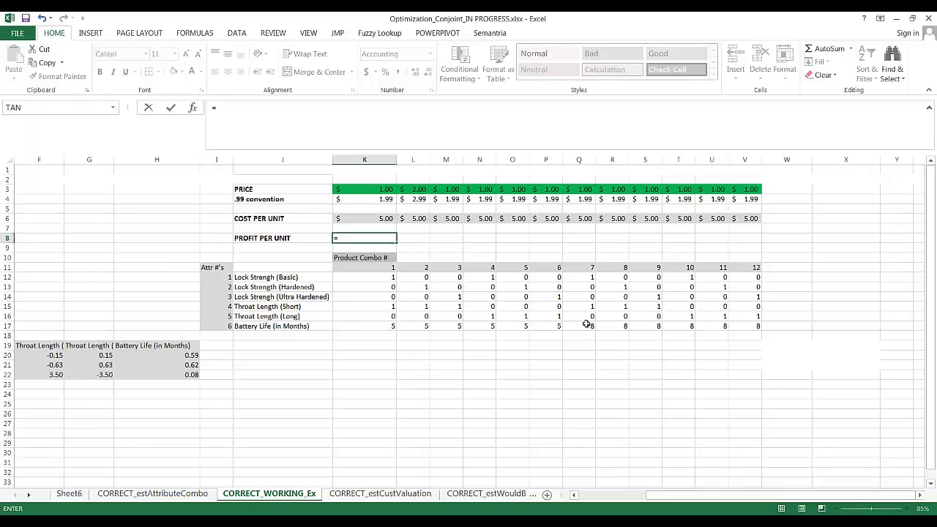
{"action": "key", "text": "Up"}
{"action": "key", "text": "Up"}
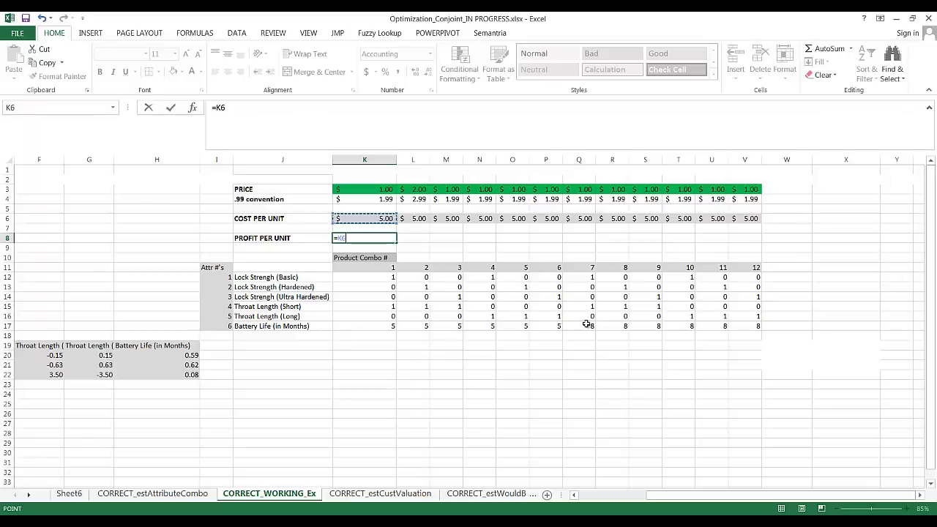
{"action": "key", "text": "Up"}
{"action": "key", "text": "Up"}
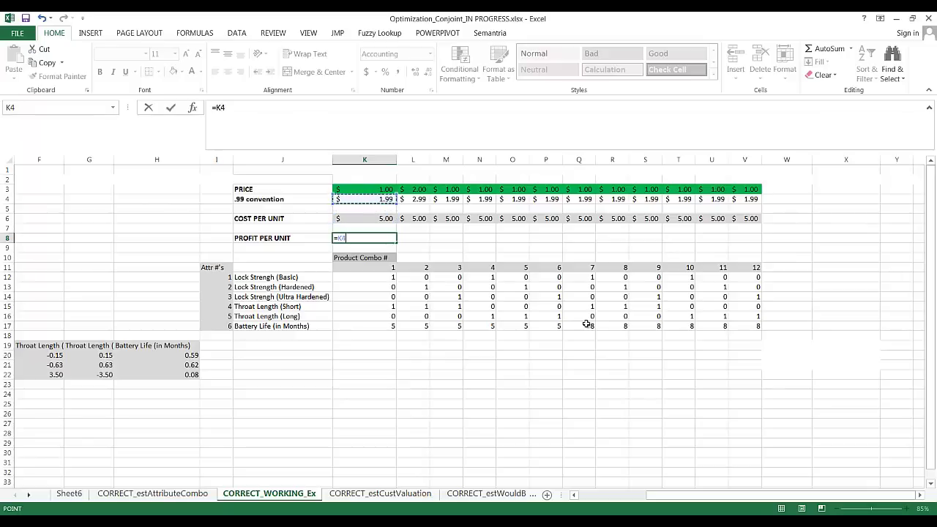
{"action": "type", "text": "-"}
{"action": "key", "text": "Up"}
{"action": "key", "text": "Up"}
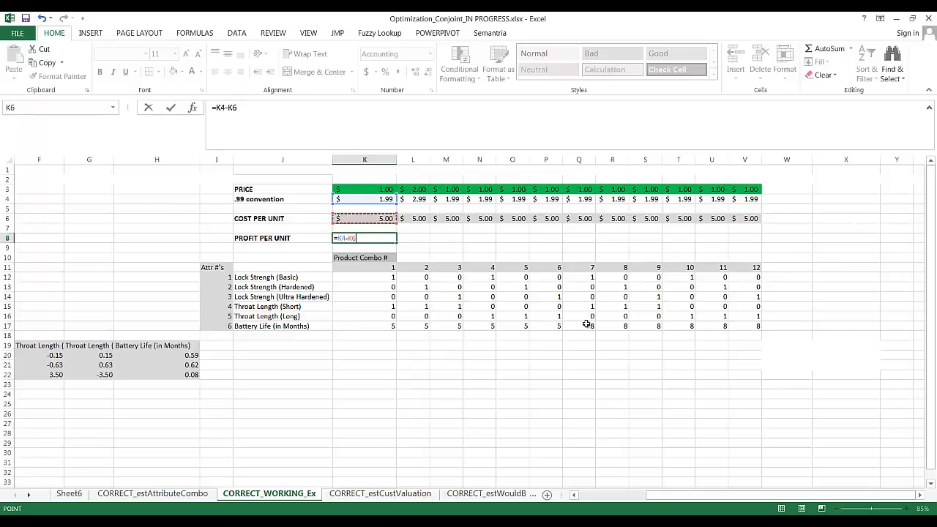
{"action": "key", "text": "ctrl+Return"}
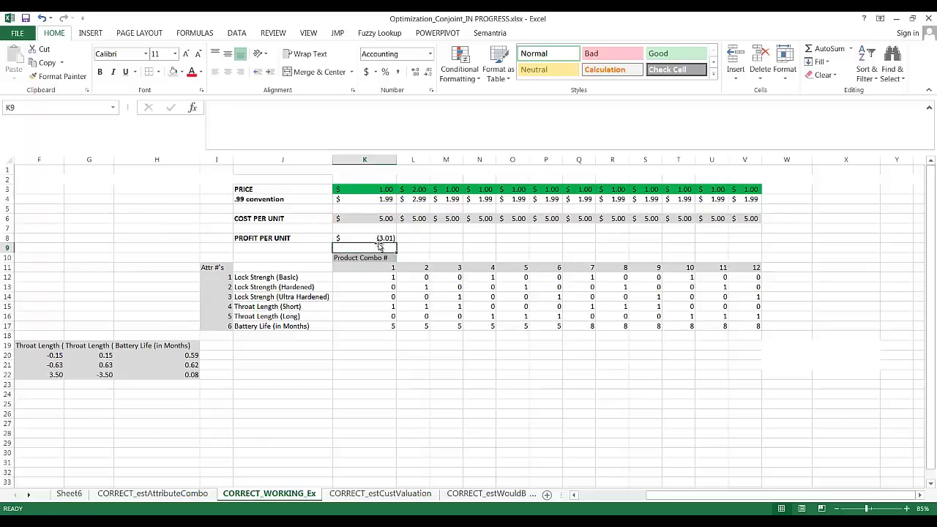
{"action": "left_click_drag", "start_coordinate": [396, 244], "coordinate": [761, 253]}
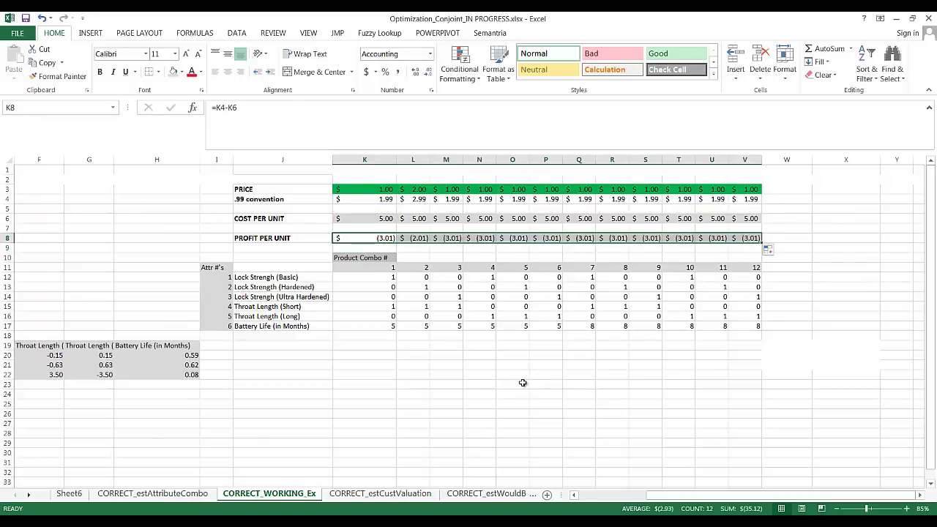
{"action": "left_click", "coordinate": [405, 249]}
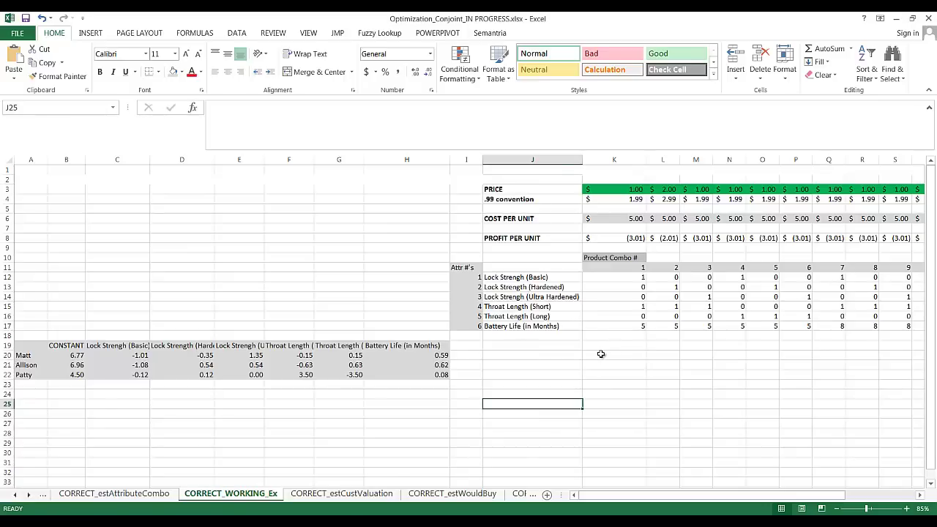
Step: Link J20 to the first customer name with =A20 and copy the formula down to J22 for the other customers
{"action": "left_click_drag", "start_coordinate": [600, 353], "coordinate": [755, 377]}
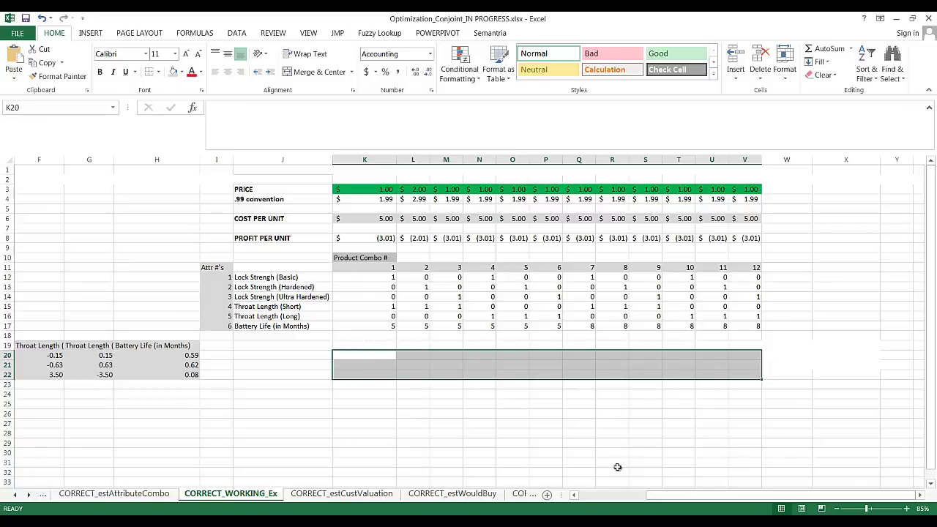
{"action": "left_click_drag", "start_coordinate": [671, 495], "coordinate": [510, 352]}
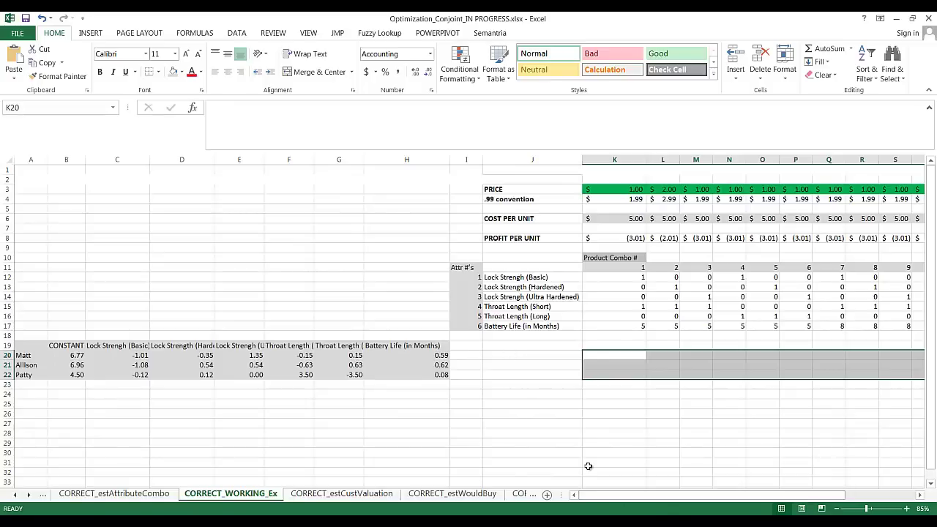
{"action": "left_click", "coordinate": [539, 353]}
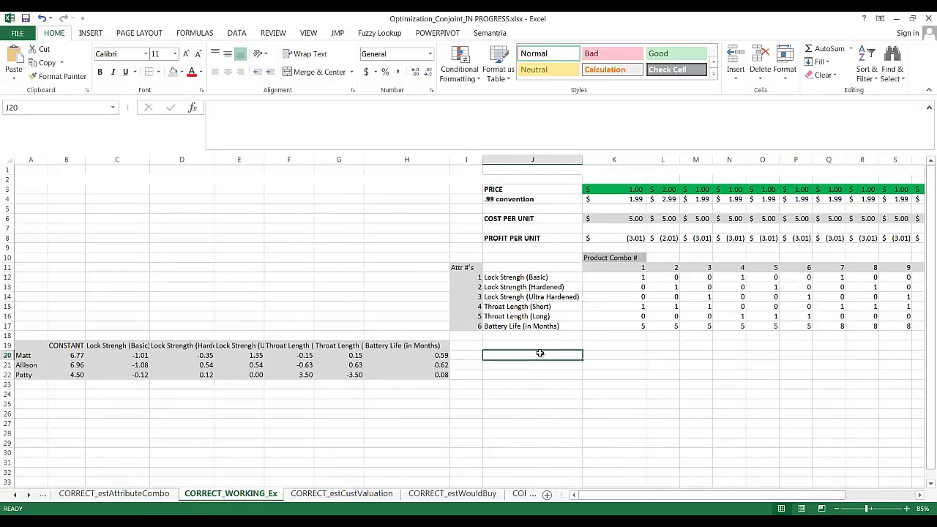
{"action": "type", "text": "="}
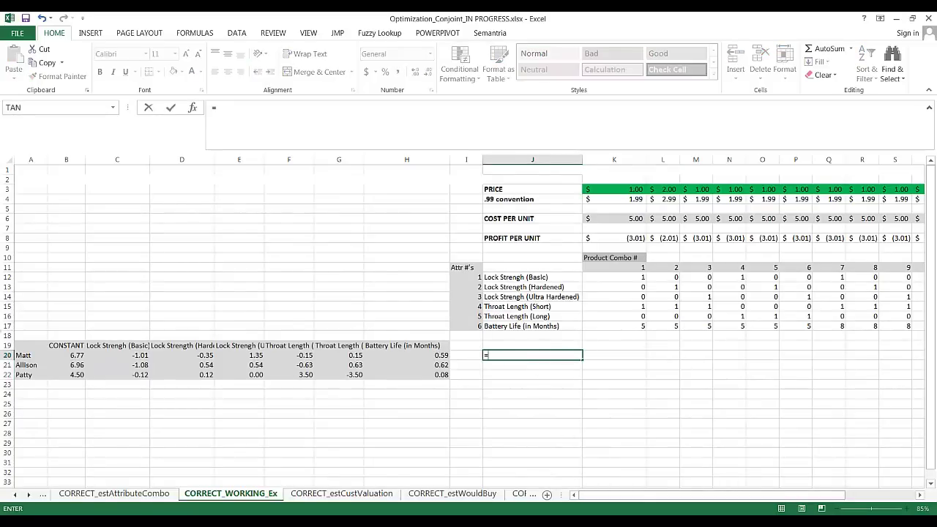
{"action": "left_click", "coordinate": [22, 356]}
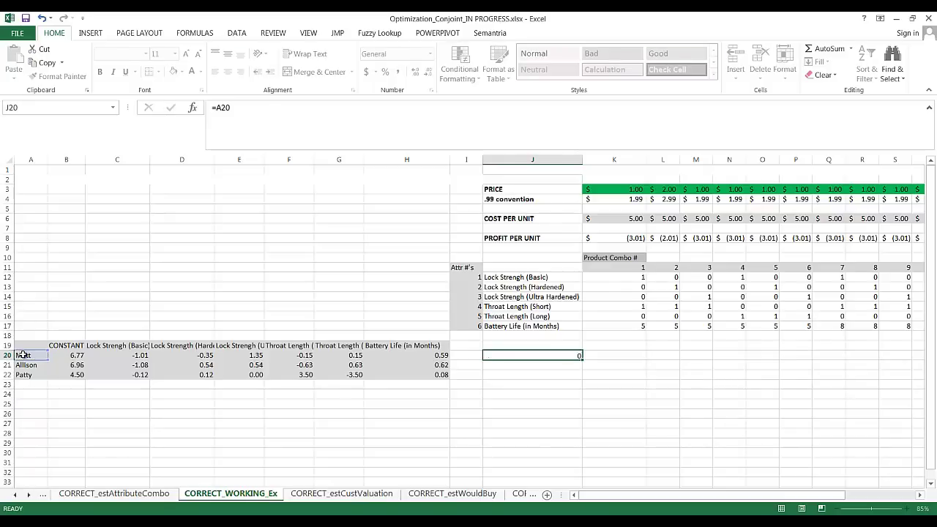
{"action": "key", "text": "Return"}
{"action": "left_click", "coordinate": [513, 356]}
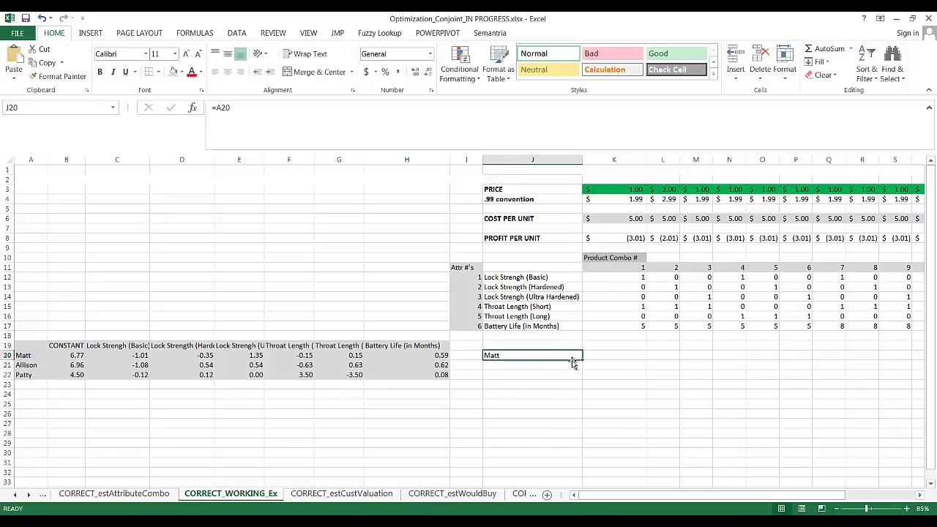
{"action": "left_click_drag", "start_coordinate": [583, 358], "coordinate": [575, 386]}
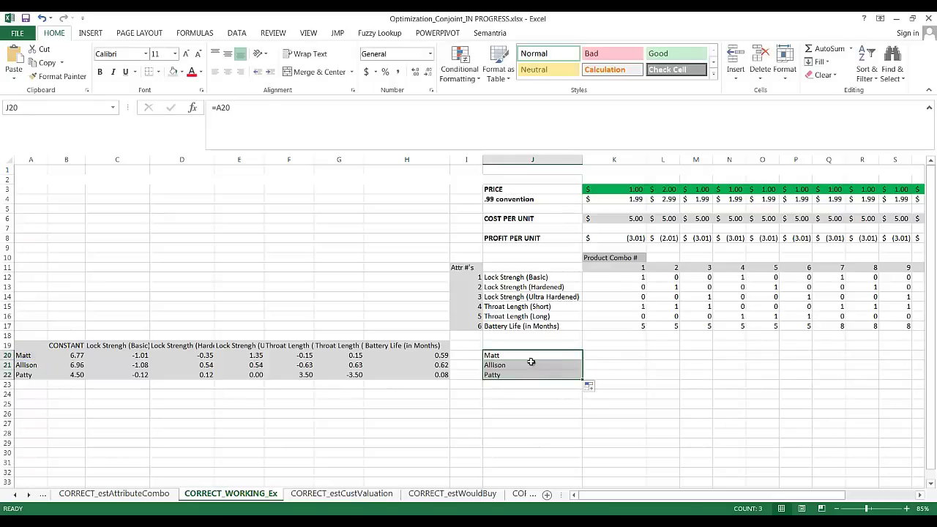
{"action": "left_click", "coordinate": [515, 346]}
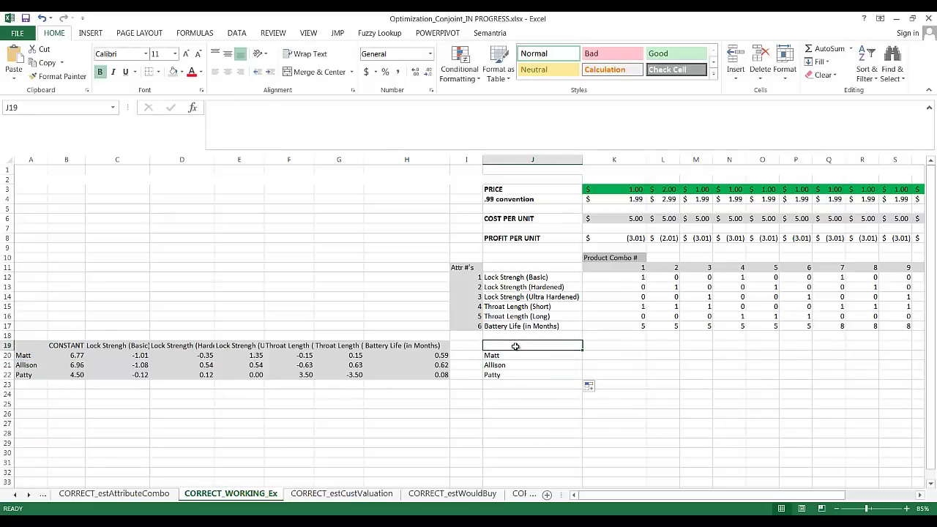
Step: Enter the heading Consumer Surplus in J19 above the linked customer names
{"action": "type", "text": "Consumer Su"}
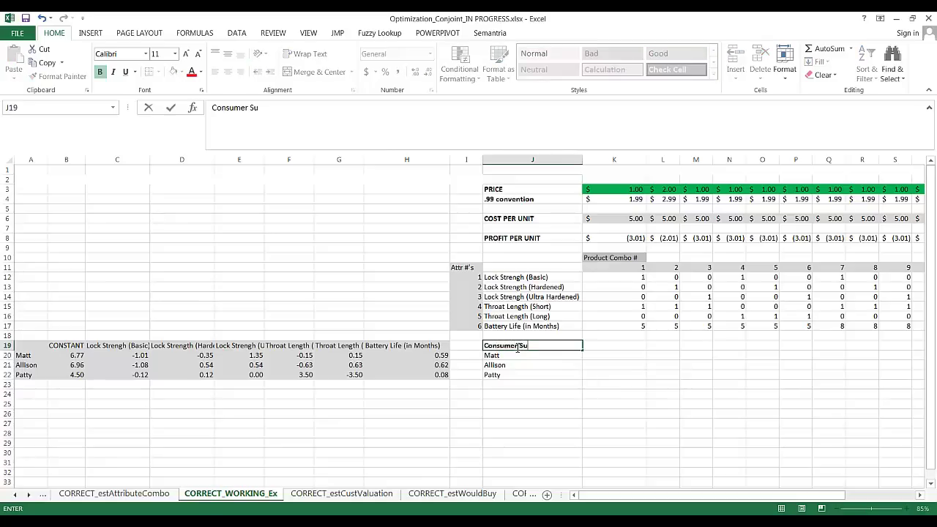
{"action": "type", "text": "rplus"}
{"action": "key", "text": "Return"}
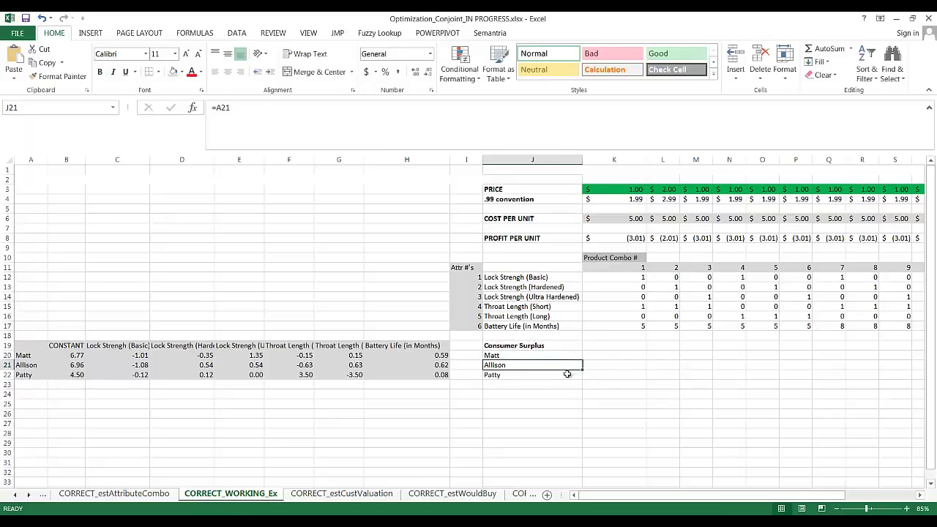
Step: Examine how the first customer's coefficients in row 20 match the attribute values of product combination 1 in K12:K17
{"action": "left_click", "coordinate": [600, 357]}
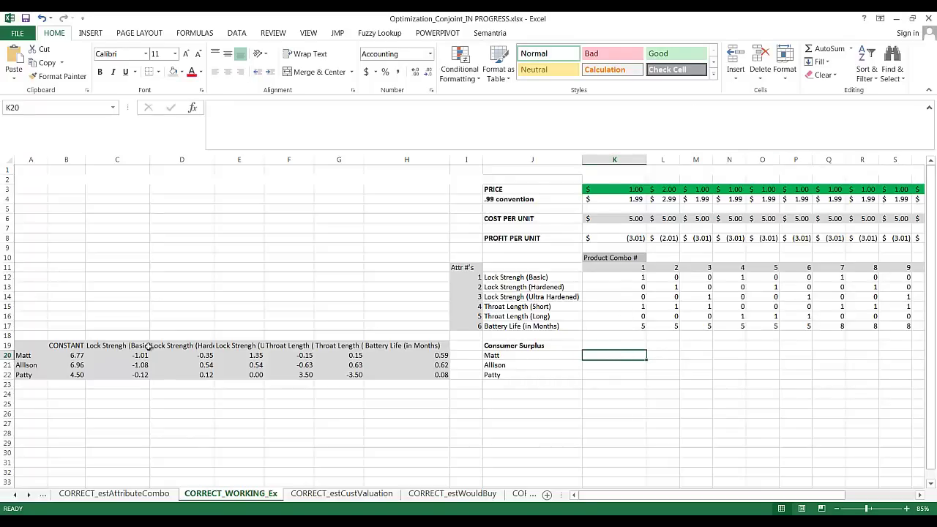
{"action": "left_click_drag", "start_coordinate": [73, 356], "coordinate": [402, 352]}
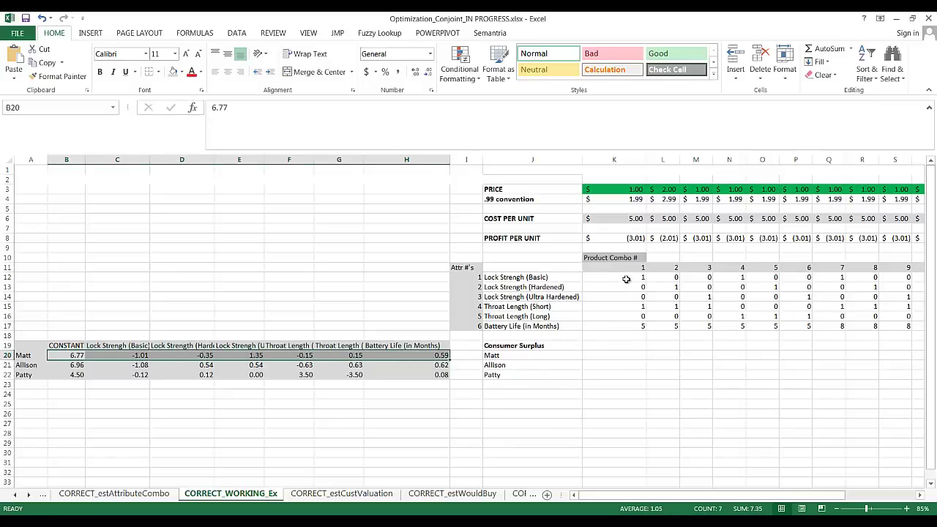
{"action": "left_click", "coordinate": [615, 358]}
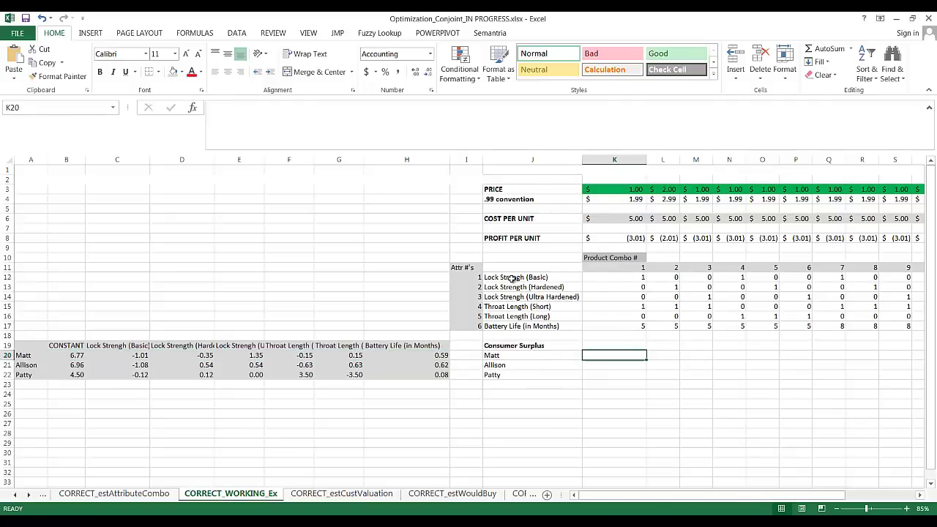
{"action": "left_click", "coordinate": [627, 279]}
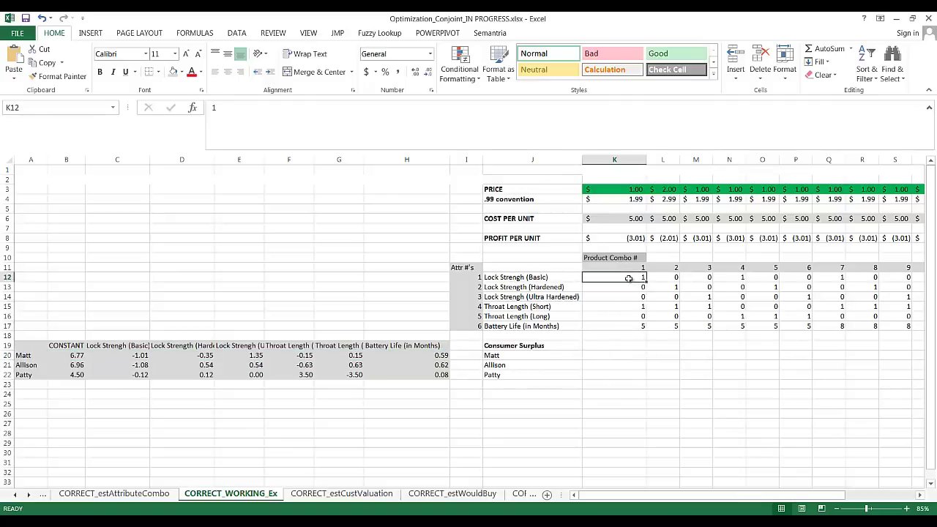
{"action": "left_click", "coordinate": [621, 307]}
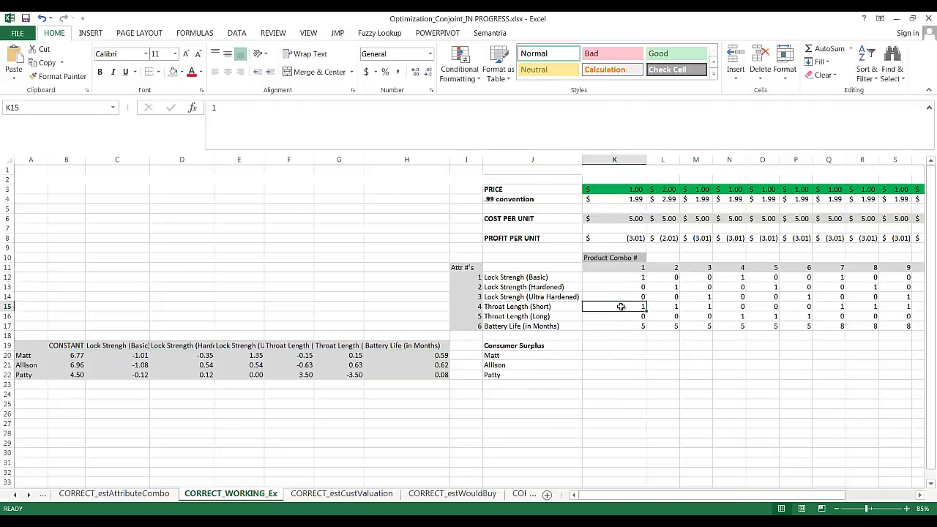
{"action": "left_click", "coordinate": [616, 327]}
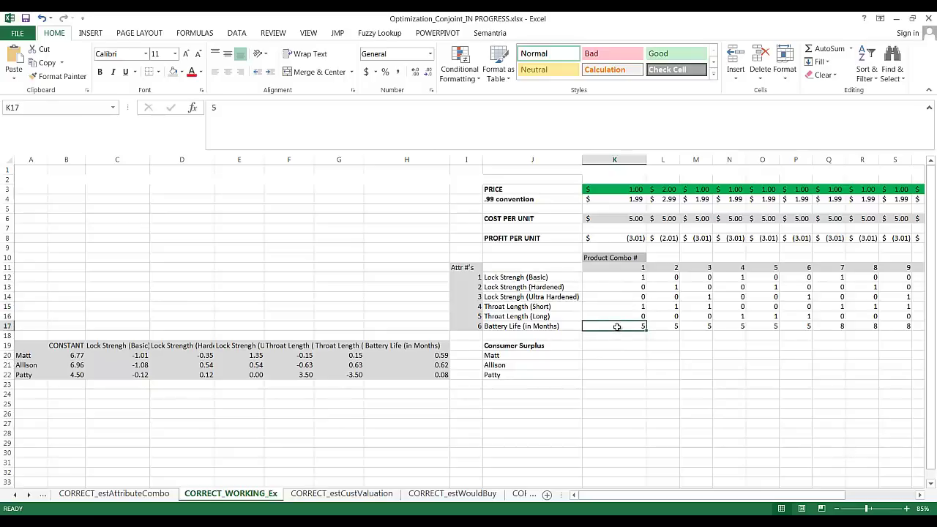
{"action": "left_click", "coordinate": [600, 276]}
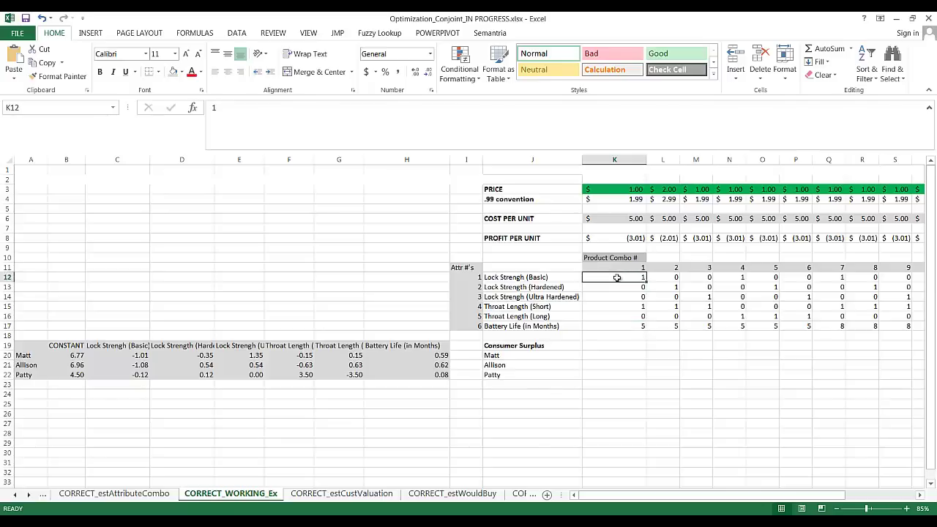
{"action": "left_click", "coordinate": [132, 355]}
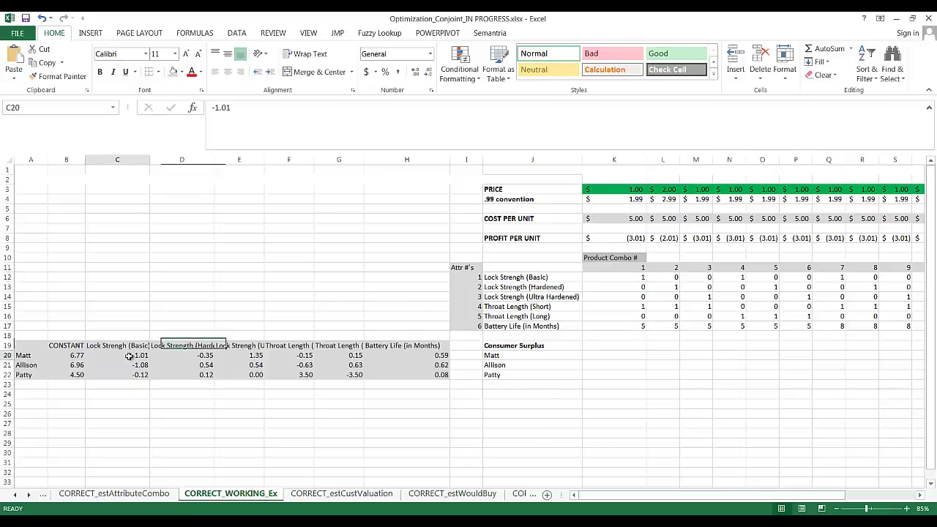
{"action": "left_click", "coordinate": [634, 289]}
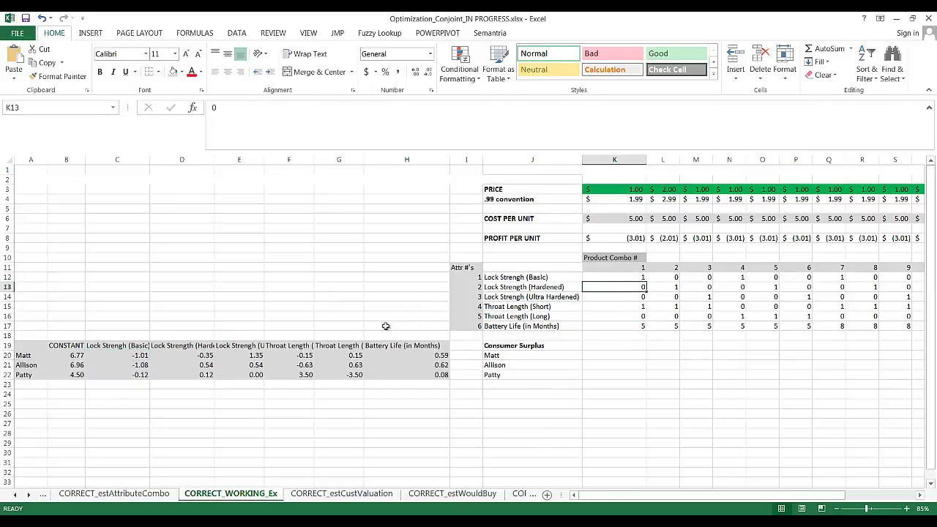
Step: Begin the K20 formula with MMULT, using the first customer's coefficients C20:H20 and combination 1's attribute values K12:K17 as the arrays
{"action": "left_click", "coordinate": [626, 355]}
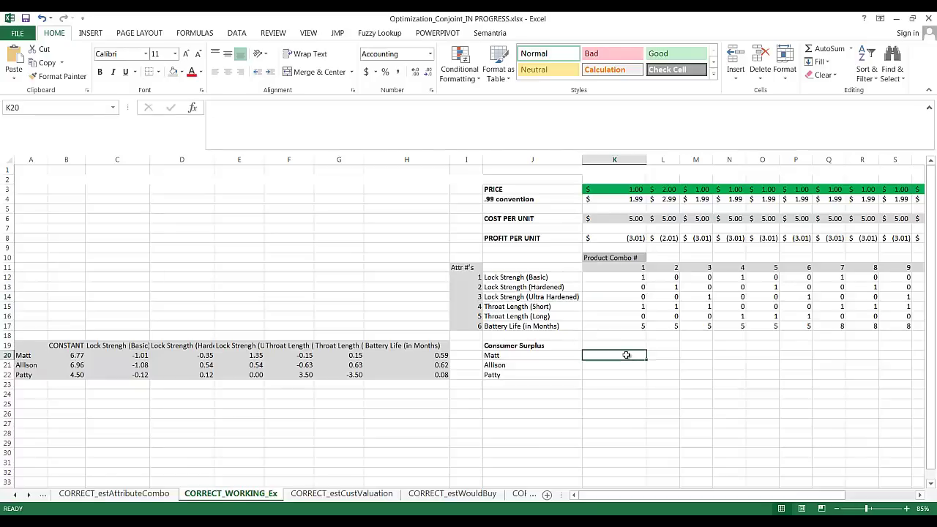
{"action": "type", "text": "="}
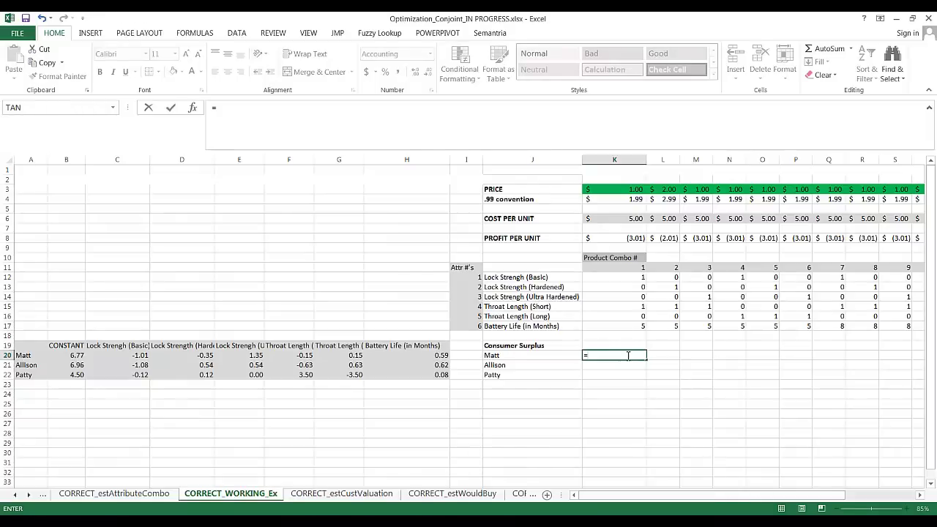
{"action": "type", "text": "MM"}
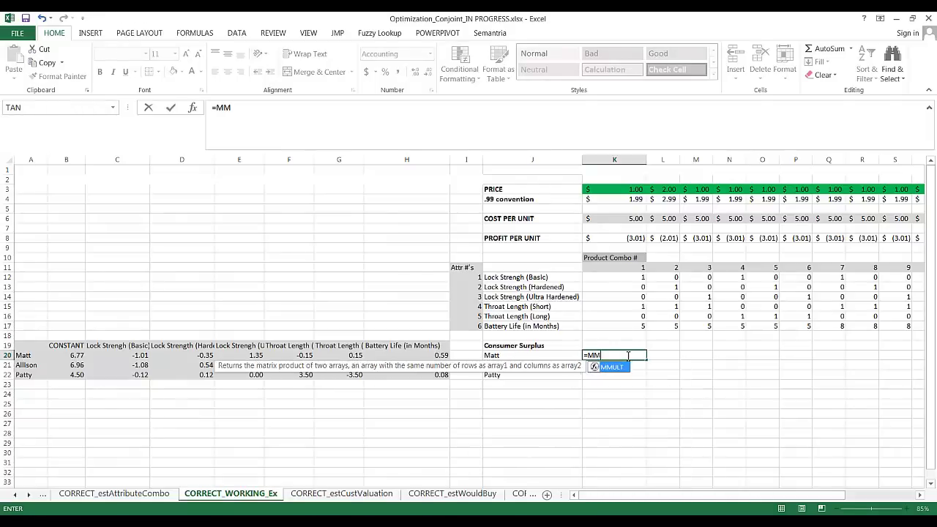
{"action": "type", "text": "ULT"}
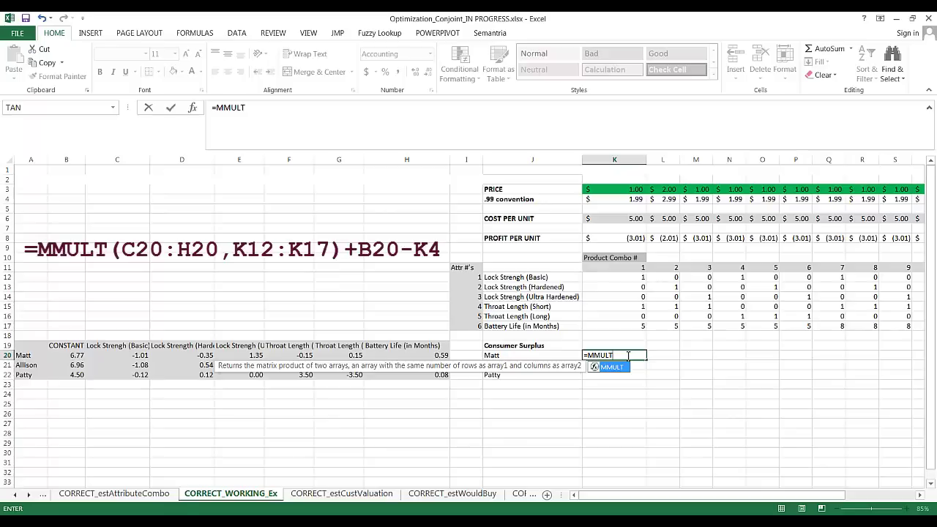
{"action": "type", "text": "("}
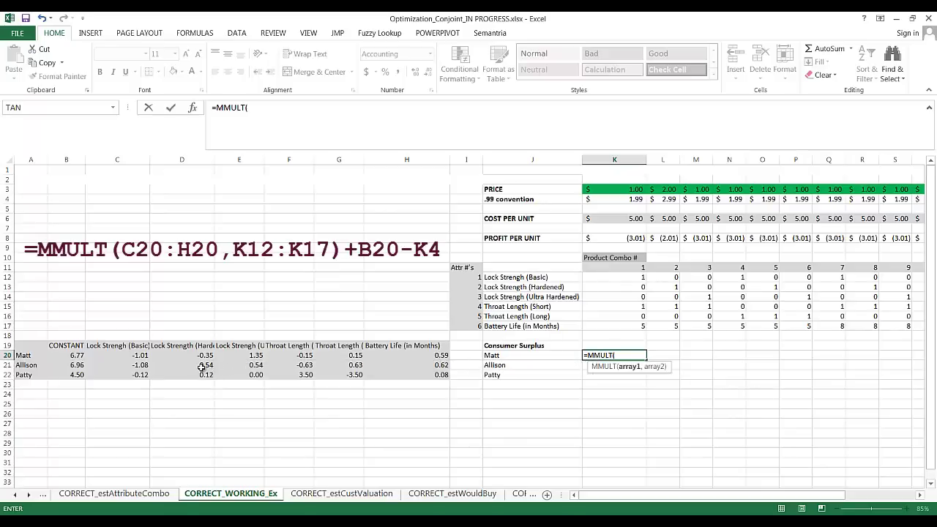
{"action": "left_click", "coordinate": [110, 355]}
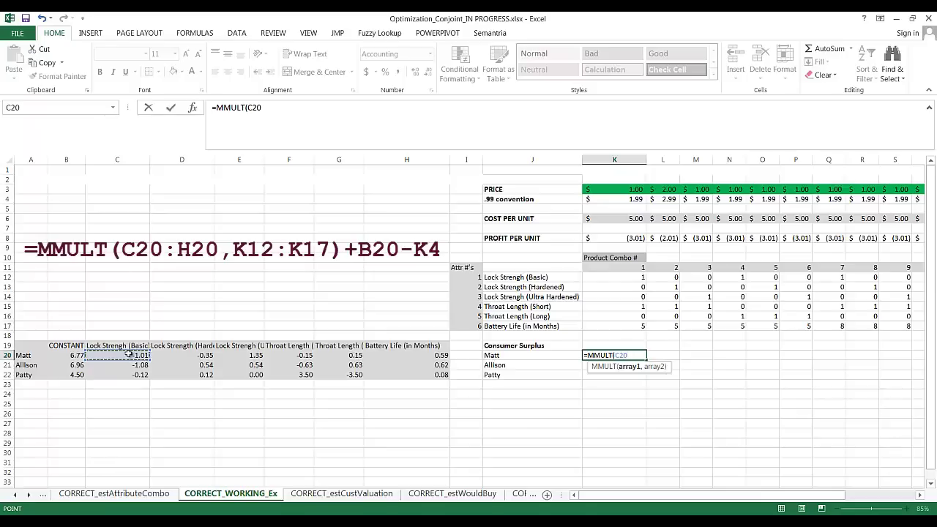
{"action": "left_click_drag", "start_coordinate": [166, 355], "coordinate": [411, 357]}
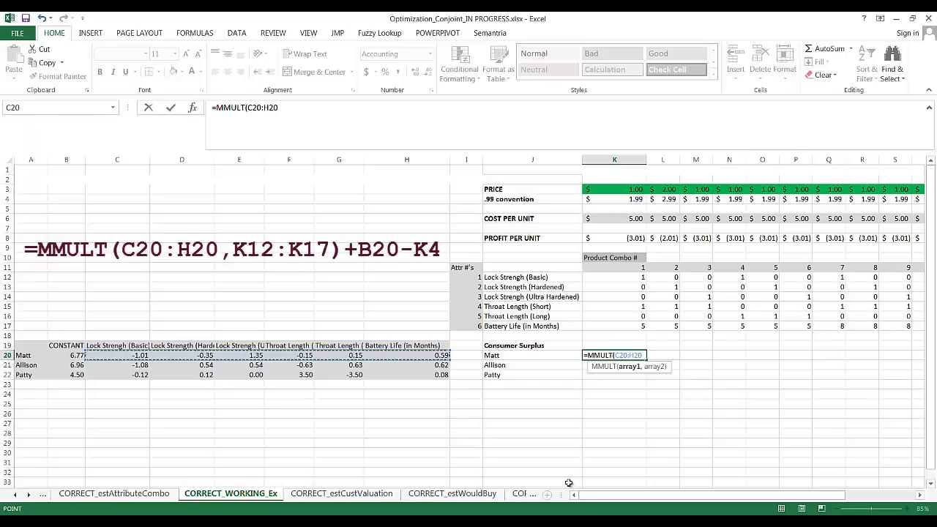
{"action": "type", "text": ","}
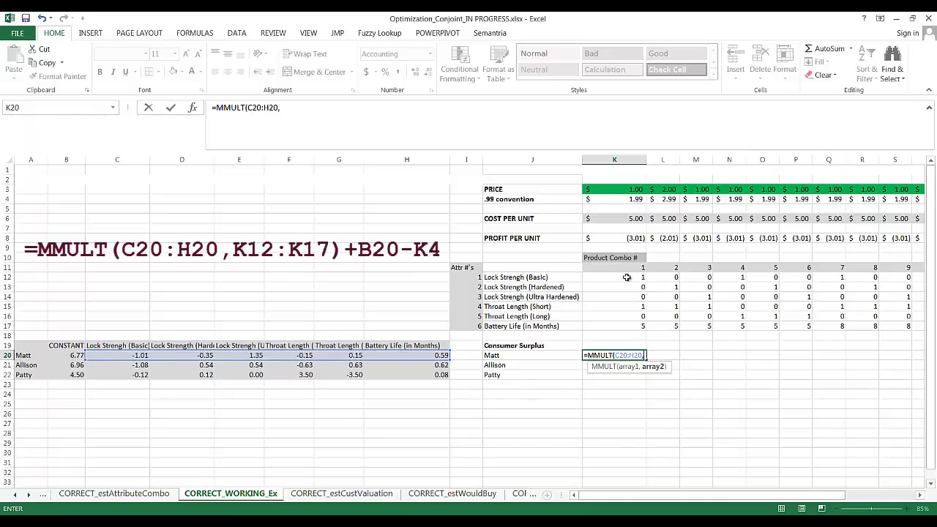
{"action": "left_click_drag", "start_coordinate": [626, 277], "coordinate": [622, 326]}
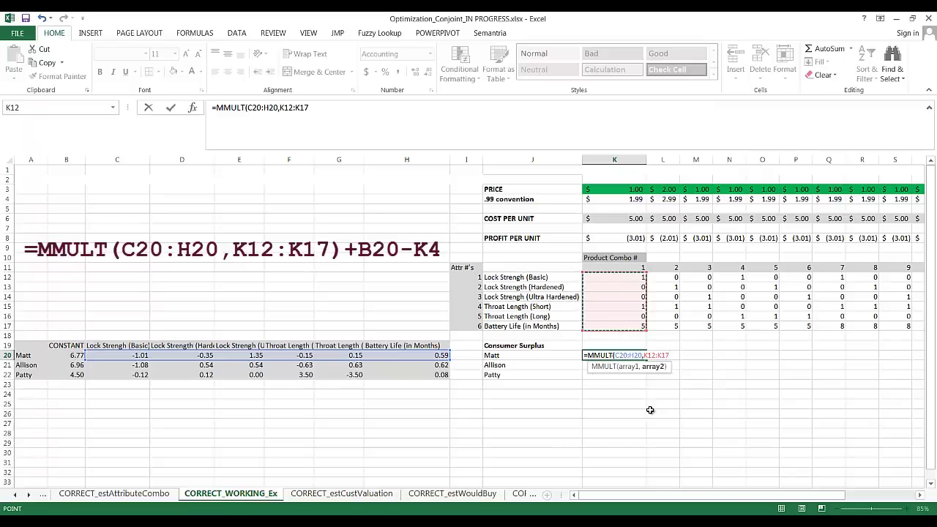
Step: Add the constant B20, subtract the .99 convention price K4, and enter the K20 formula as an array formula
{"action": "type", "text": ")+"}
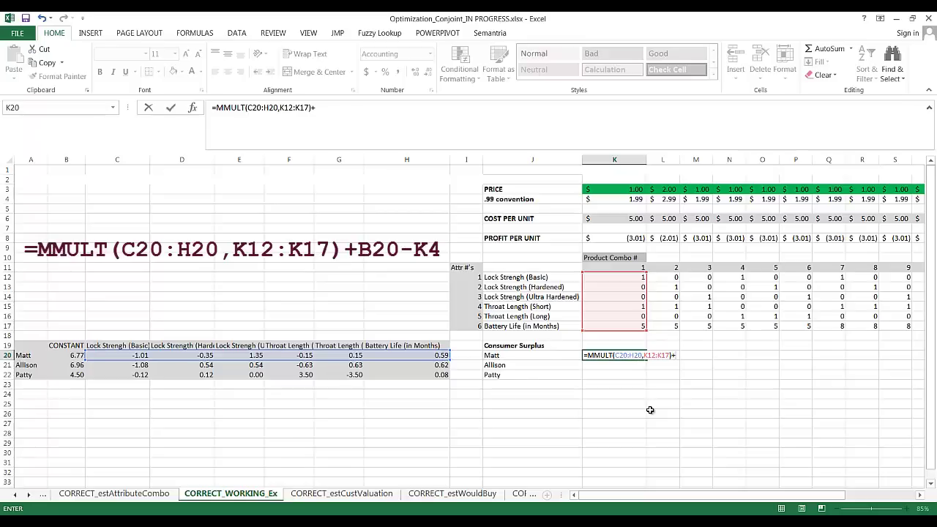
{"action": "left_click", "coordinate": [66, 355]}
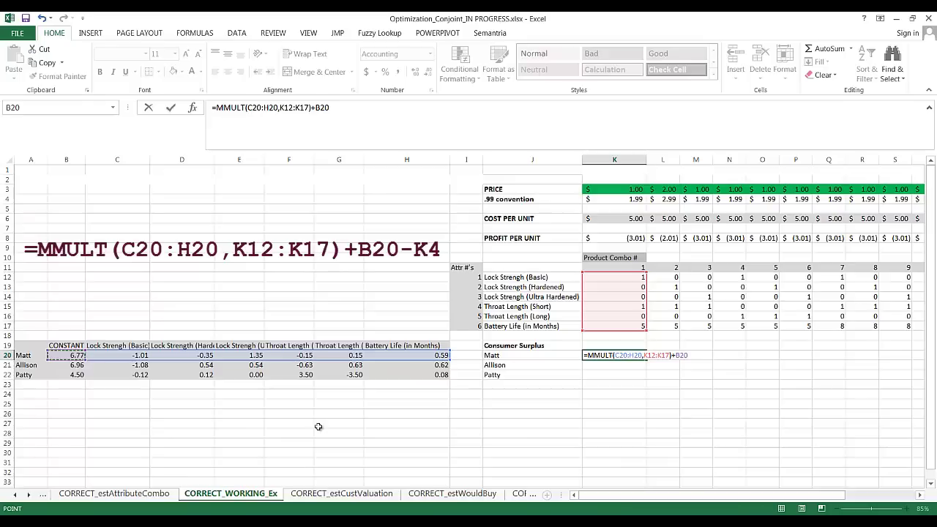
{"action": "type", "text": "-"}
{"action": "left_click", "coordinate": [616, 200]}
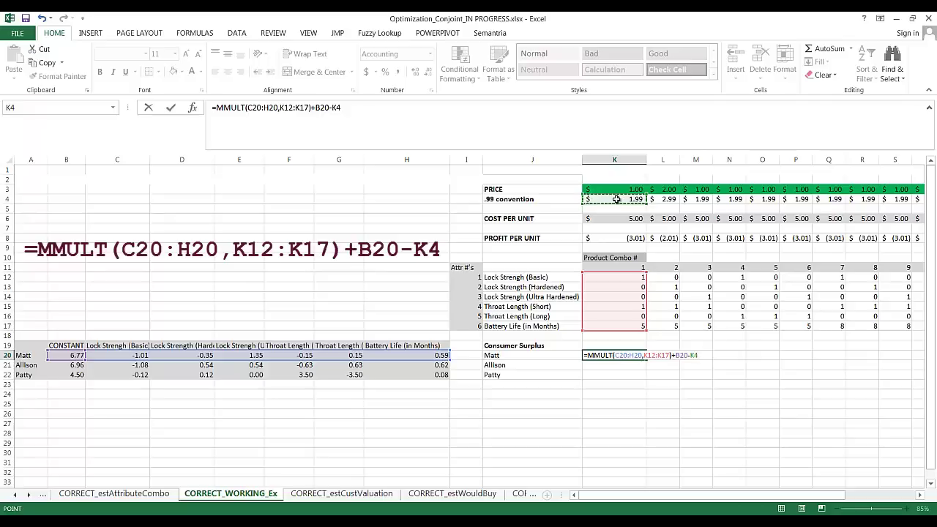
{"action": "left_click", "coordinate": [599, 355]}
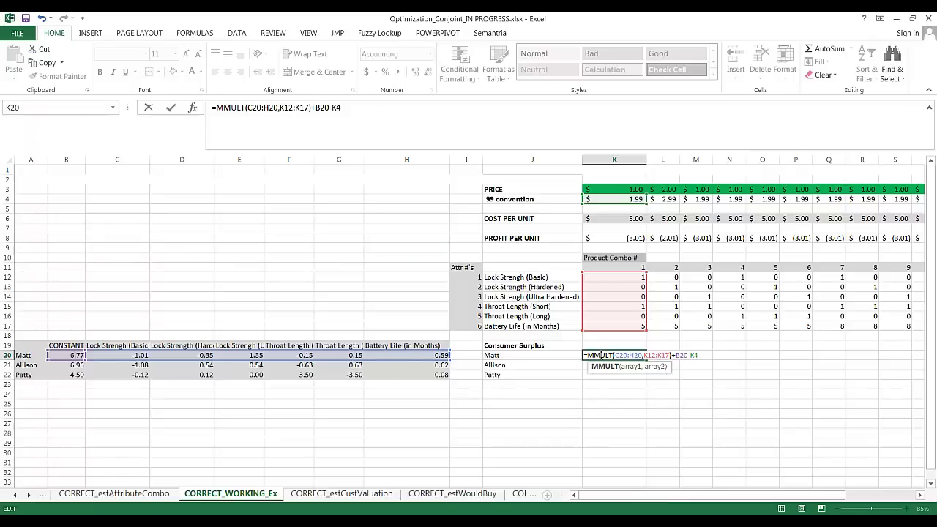
{"action": "key", "text": "ctrl+shift+Return"}
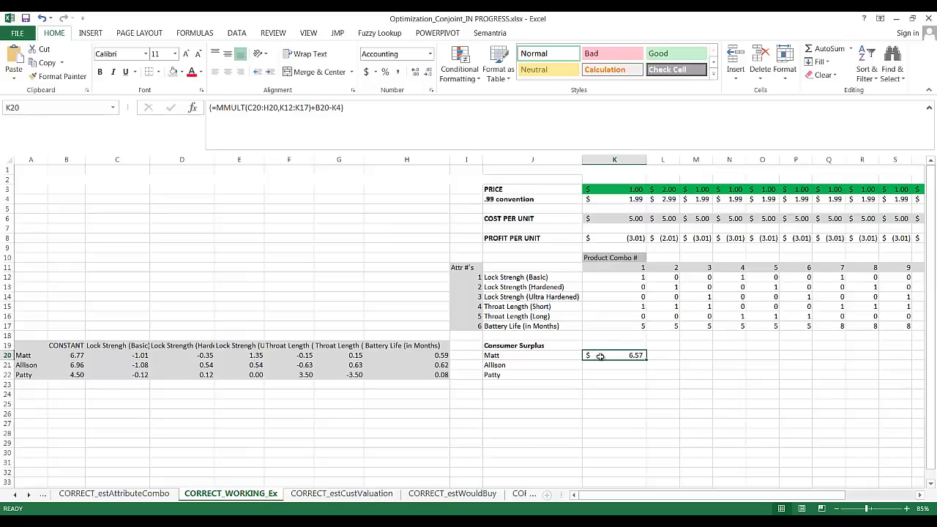
Step: Try to fill the K20 array formula across K20:V22, and clear the copied cells again
{"action": "left_click", "coordinate": [617, 376]}
{"action": "left_click", "coordinate": [618, 355]}
{"action": "left_click_drag", "start_coordinate": [647, 358], "coordinate": [809, 383]}
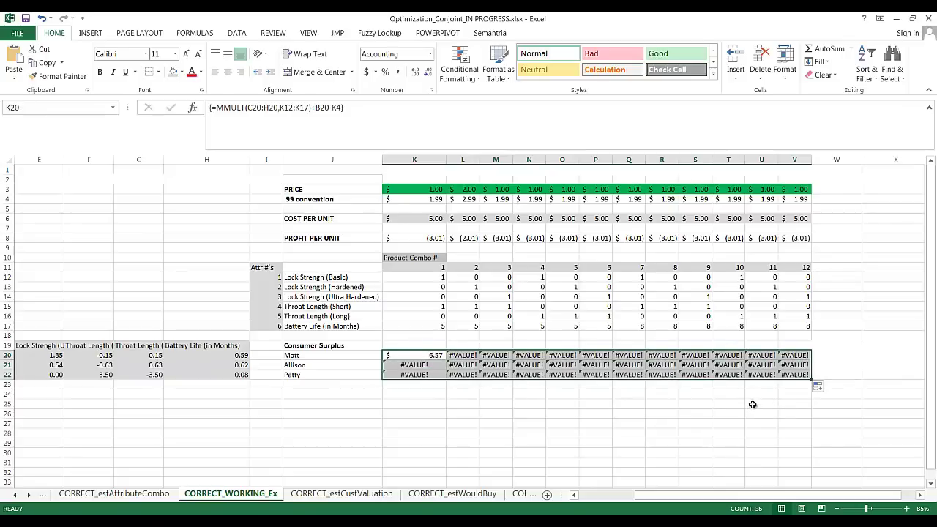
{"action": "left_click_drag", "start_coordinate": [811, 379], "coordinate": [447, 360]}
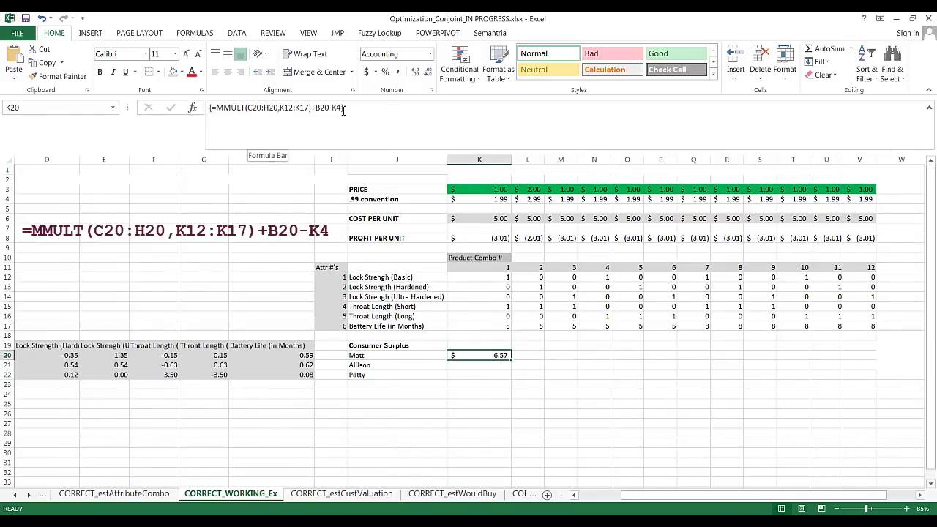
Step: Lock the columns of the coefficient range in the K20 formula as $C20:$H20
{"action": "left_click", "coordinate": [251, 109]}
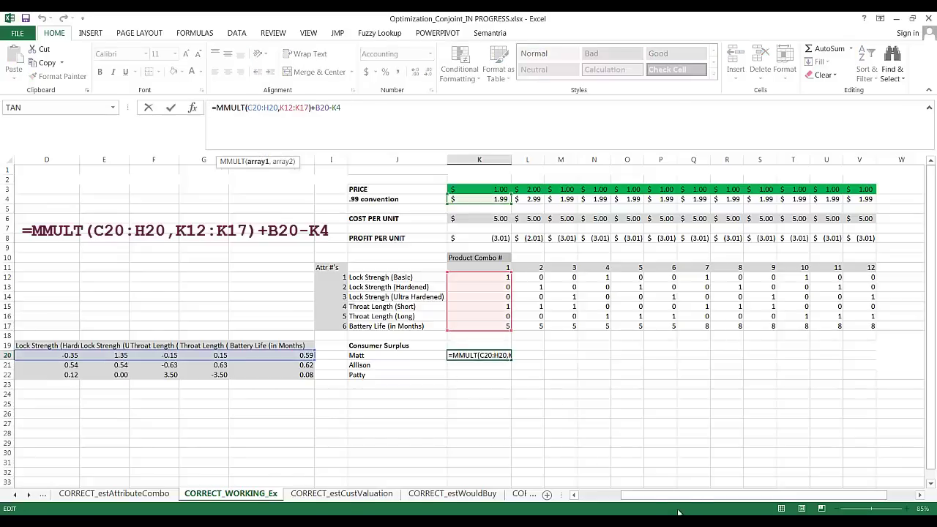
{"action": "left_click_drag", "start_coordinate": [677, 498], "coordinate": [633, 498]}
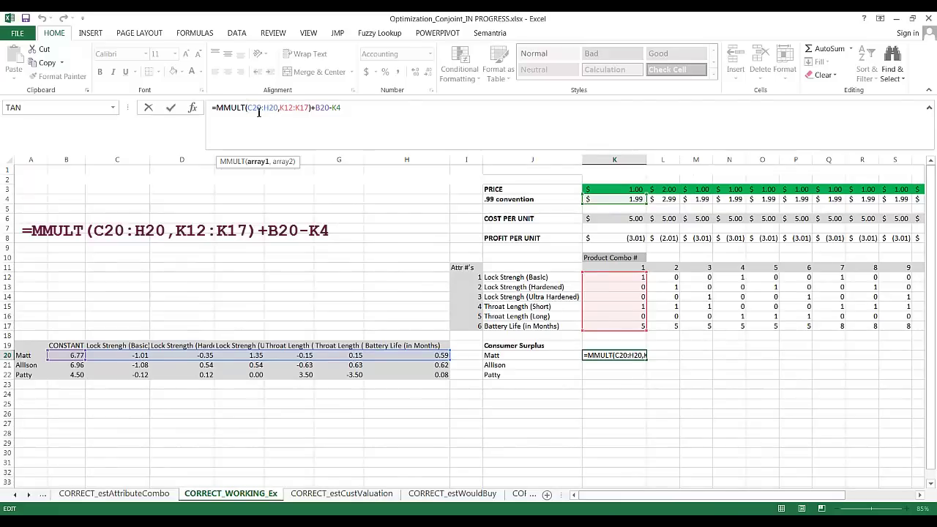
{"action": "type", "text": "$"}
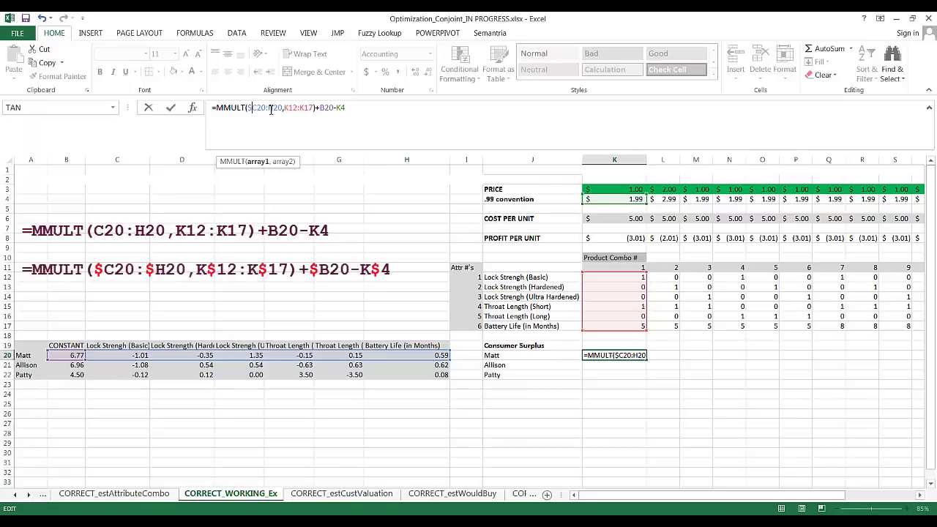
{"action": "left_click", "coordinate": [270, 109]}
{"action": "type", "text": "$"}
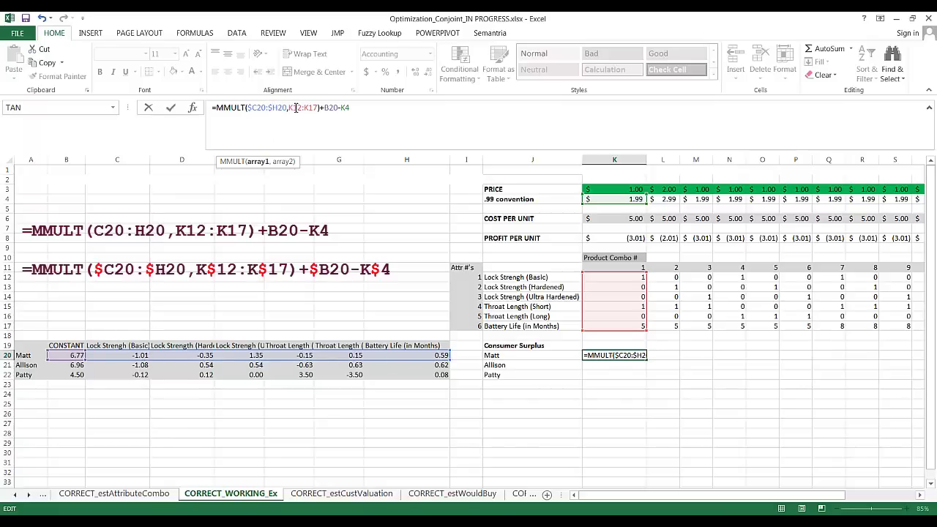
Step: Lock the rows of the attribute range in the K20 formula as K$12:K$17
{"action": "key", "text": "Right"}
{"action": "key", "text": "Right"}
{"action": "key", "text": "Right"}
{"action": "key", "text": "Right"}
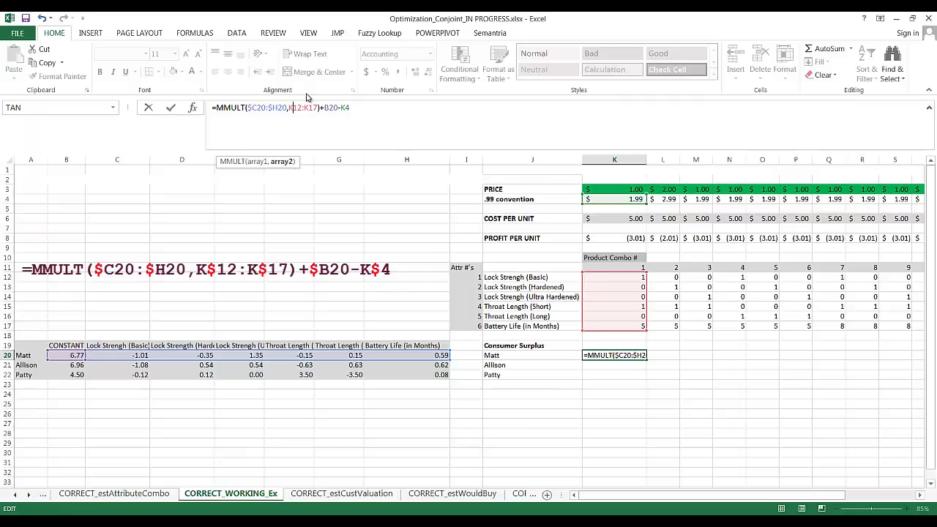
{"action": "type", "text": "$"}
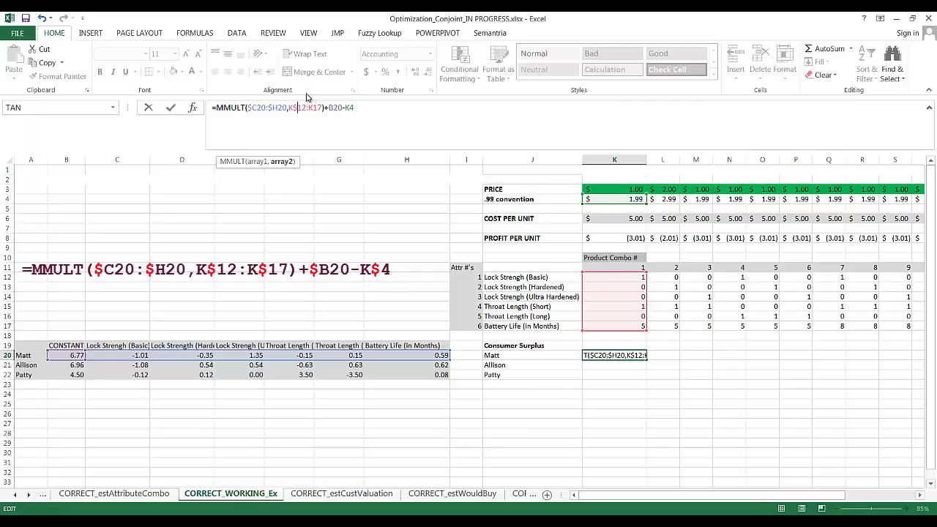
{"action": "left_click", "coordinate": [313, 107]}
{"action": "type", "text": "$"}
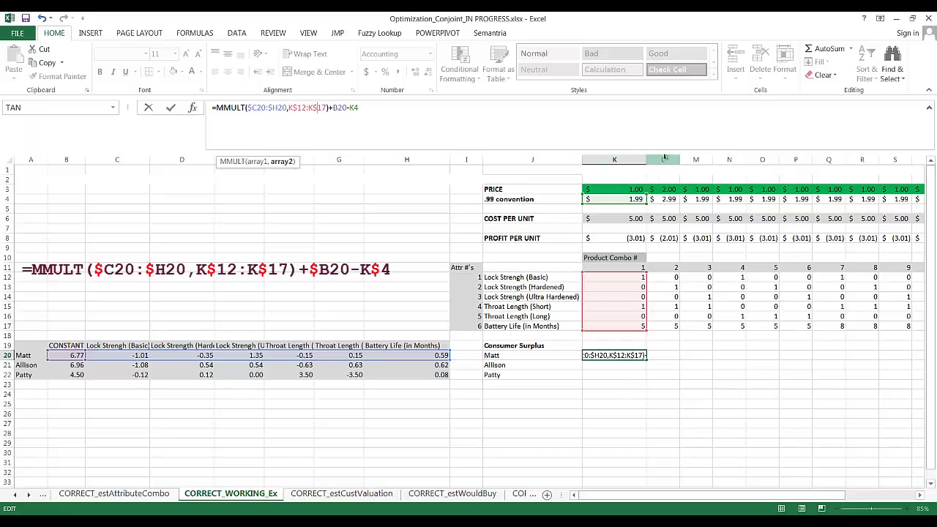
Step: Lock the constant as $B20 and the .99 convention price as K$4 in the K20 formula, and enter it as an array formula
{"action": "left_click", "coordinate": [337, 107]}
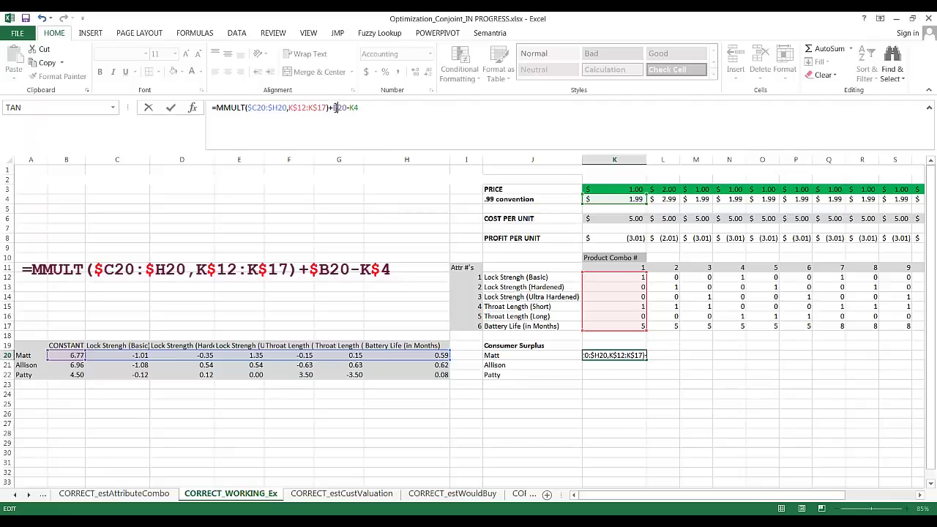
{"action": "type", "text": "$"}
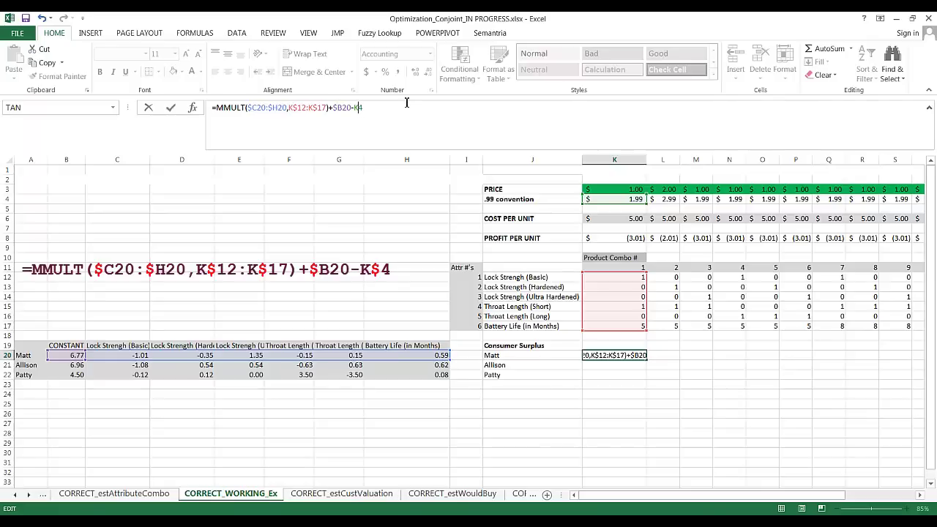
{"action": "type", "text": "$"}
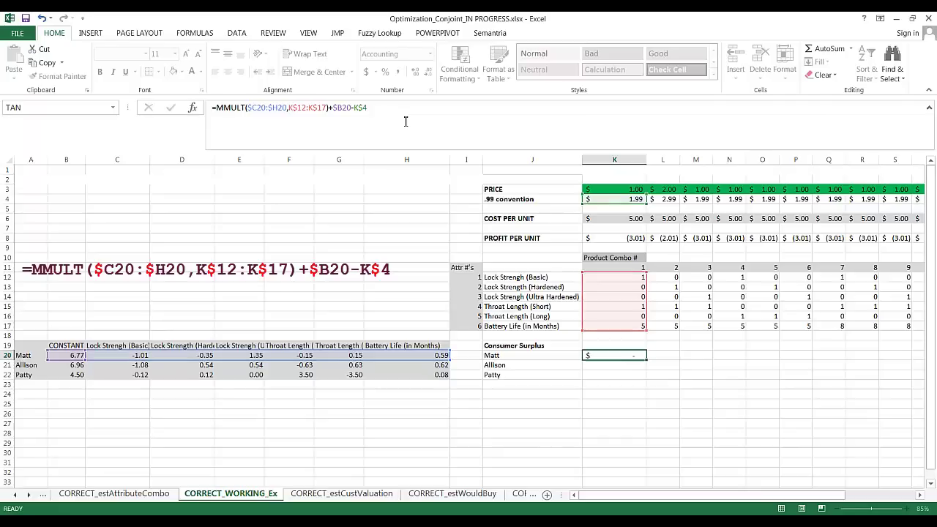
{"action": "key", "text": "ctrl+shift+Return"}
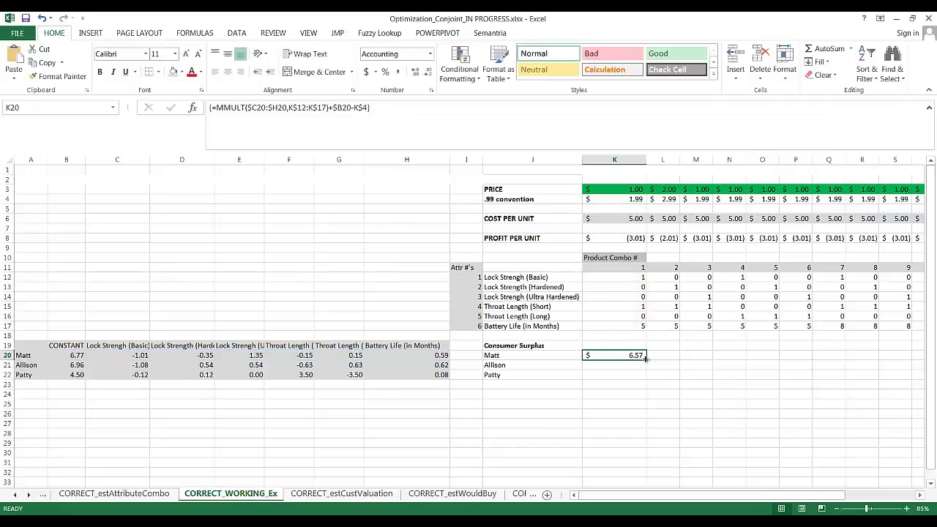
Step: Fill the K20 array formula across K20:V22 and check the cell references in the V22 formula
{"action": "left_click_drag", "start_coordinate": [646, 360], "coordinate": [815, 384]}
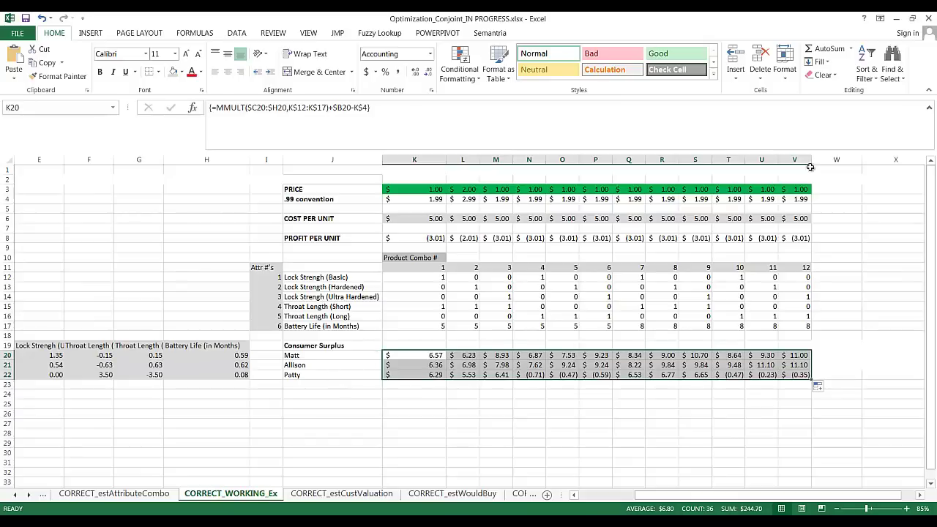
{"action": "left_click", "coordinate": [796, 374]}
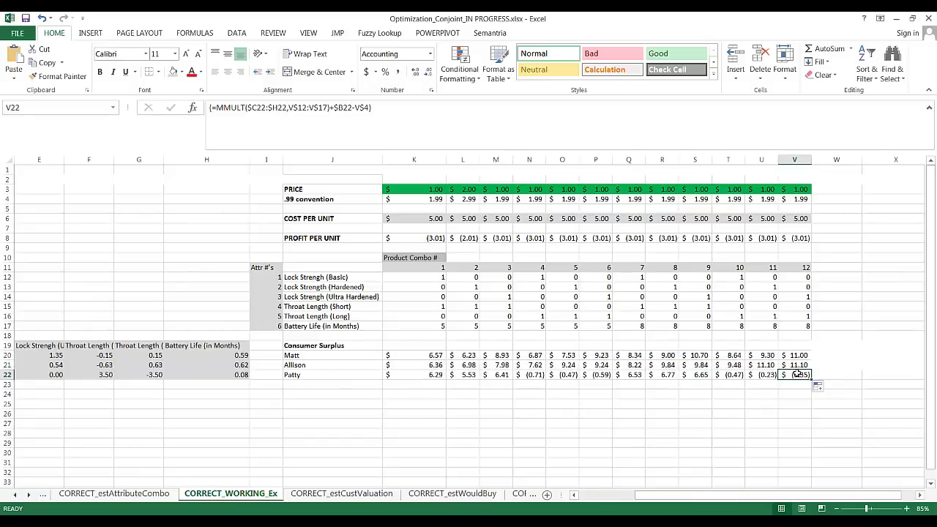
{"action": "mouse_move", "coordinate": [801, 494]}
{"action": "left_mouse_down"}
{"action": "mouse_move", "coordinate": [772, 497]}
{"action": "mouse_move", "coordinate": [786, 497]}
{"action": "left_mouse_up"}
{"action": "left_click", "coordinate": [407, 108]}
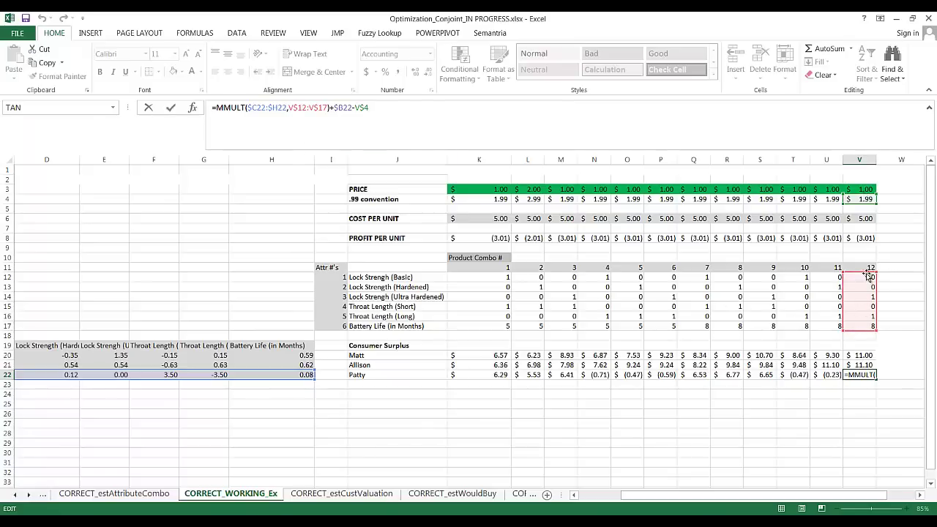
{"action": "left_click_drag", "start_coordinate": [859, 496], "coordinate": [820, 495]}
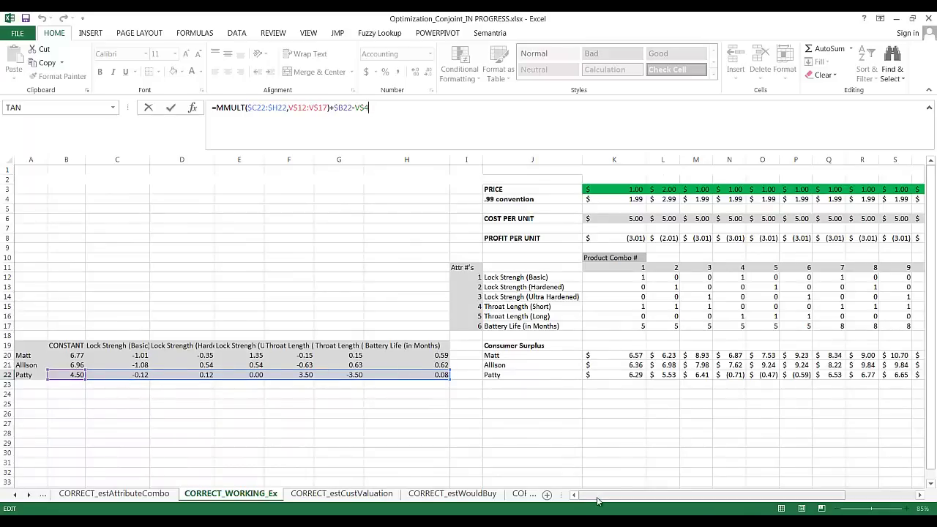
{"action": "left_click_drag", "start_coordinate": [597, 495], "coordinate": [660, 499]}
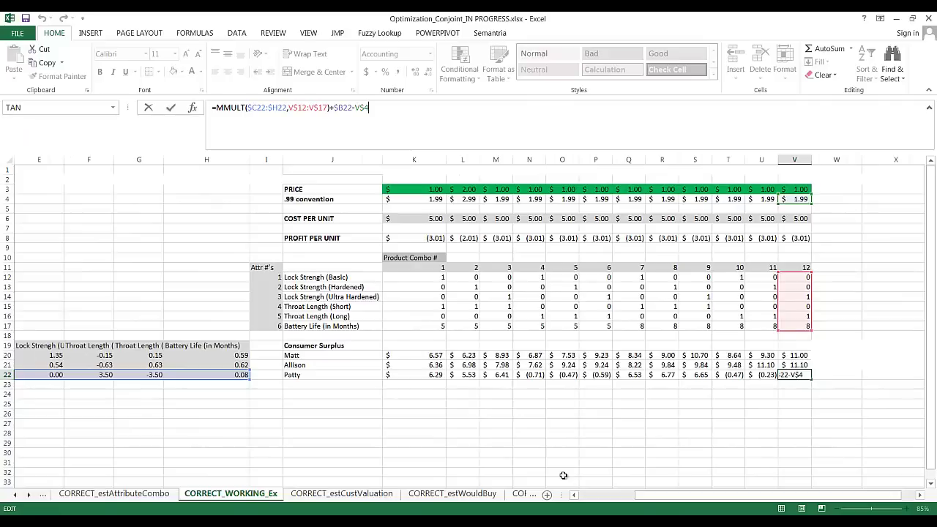
{"action": "key", "text": "ctrl+shift+Return"}
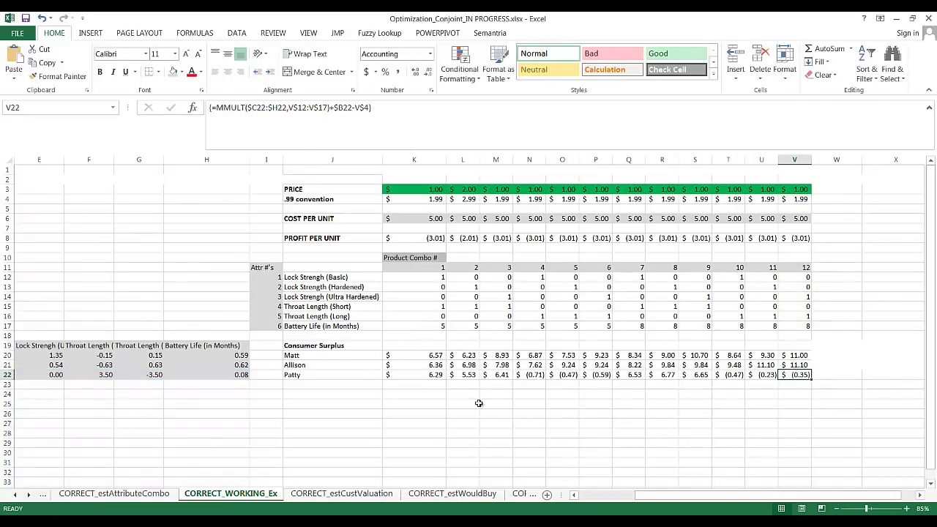
Step: Try prices of 5, 7 and 7.5 for product combo 1 in K3
{"action": "left_click", "coordinate": [435, 356]}
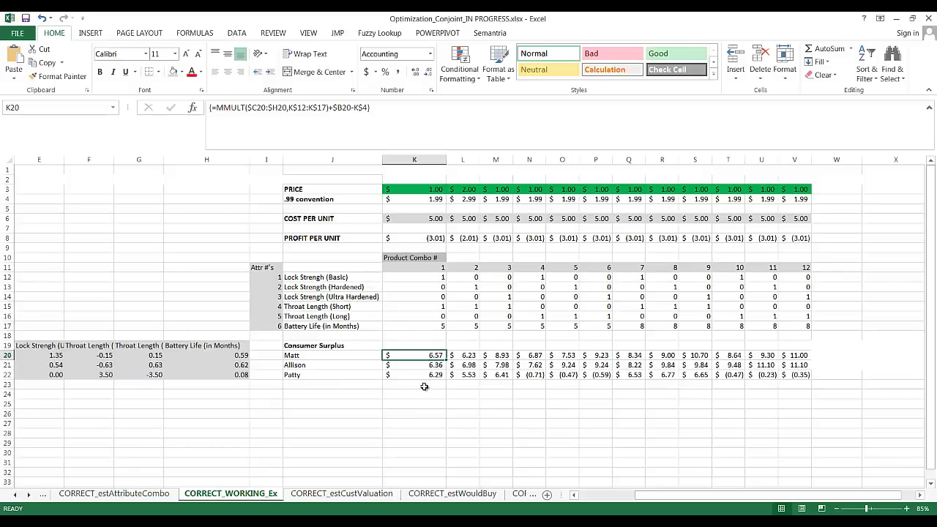
{"action": "left_click", "coordinate": [417, 189]}
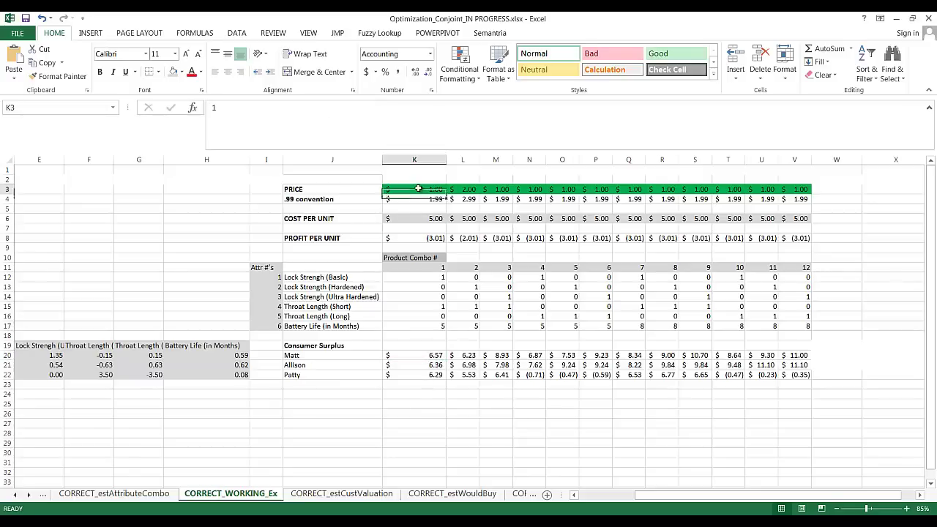
{"action": "type", "text": "5"}
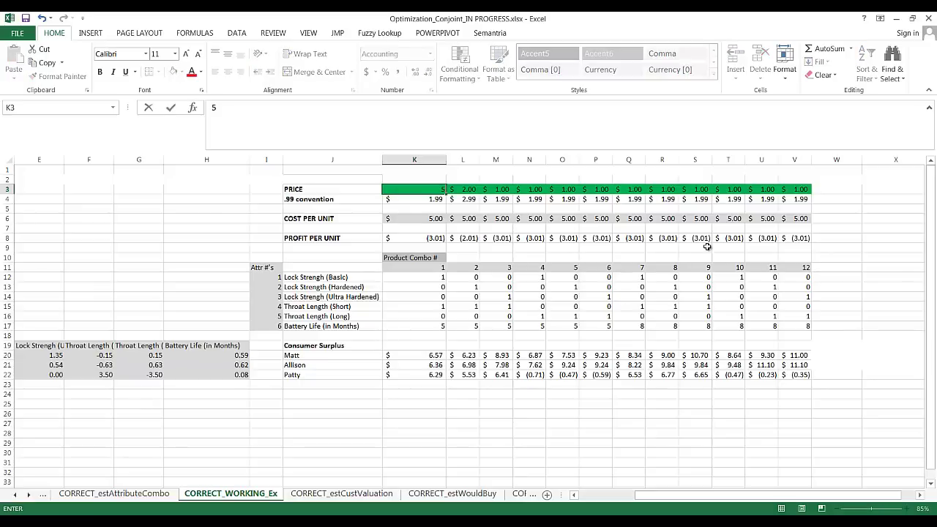
{"action": "key", "text": "Return"}
{"action": "left_click", "coordinate": [432, 190]}
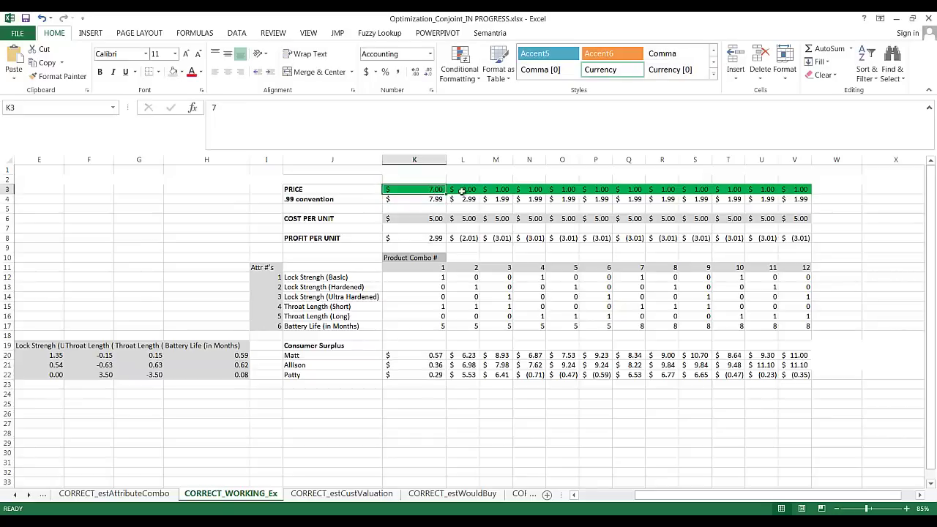
{"action": "type", "text": "7.5"}
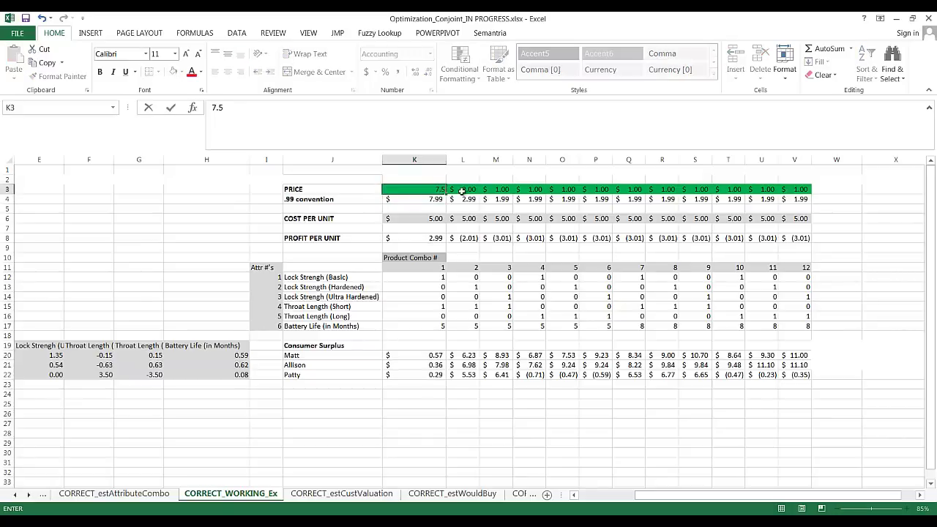
{"action": "key", "text": "Return"}
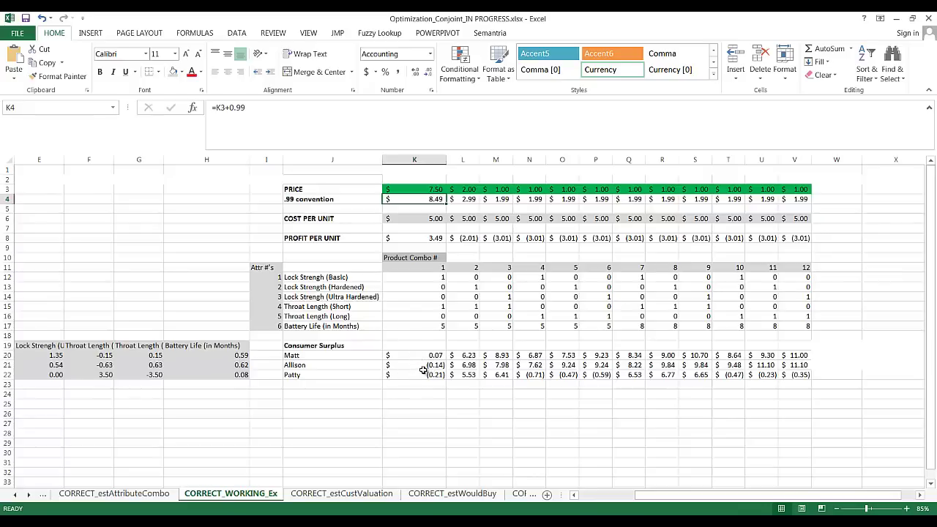
Step: Set the price of product combo 1 in K3 to 6
{"action": "left_click", "coordinate": [429, 189]}
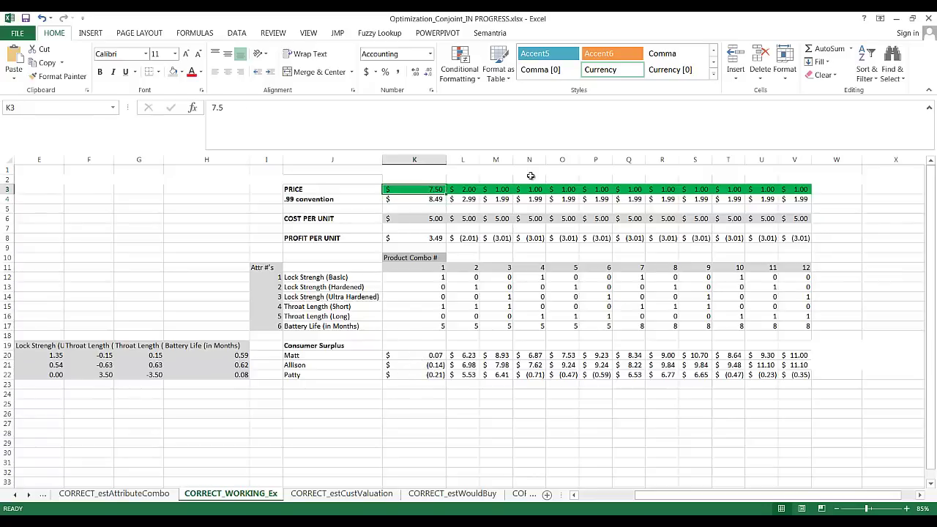
{"action": "type", "text": "6"}
{"action": "key", "text": "Return"}
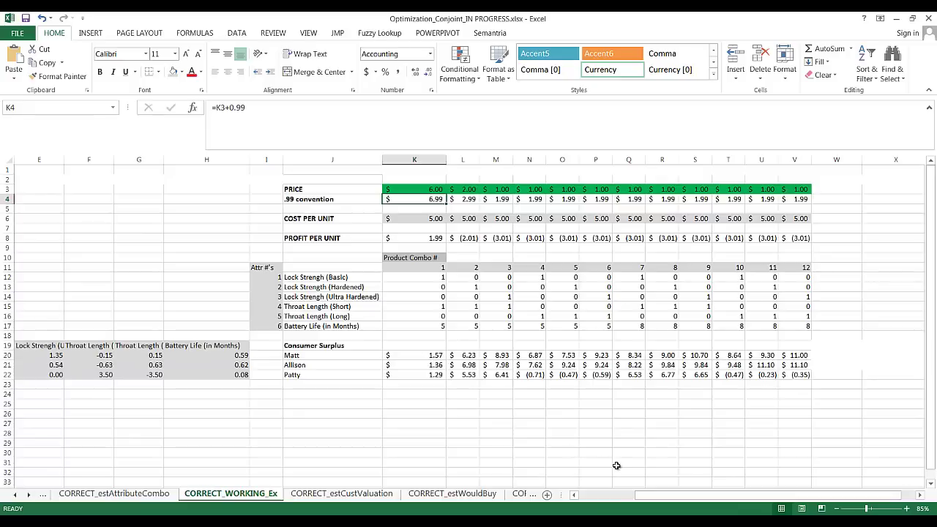
Step: Review the consumer surplus block J19:V22 and add the heading "Would Buy?" below it in J24
{"action": "left_click_drag", "start_coordinate": [644, 494], "coordinate": [589, 495]}
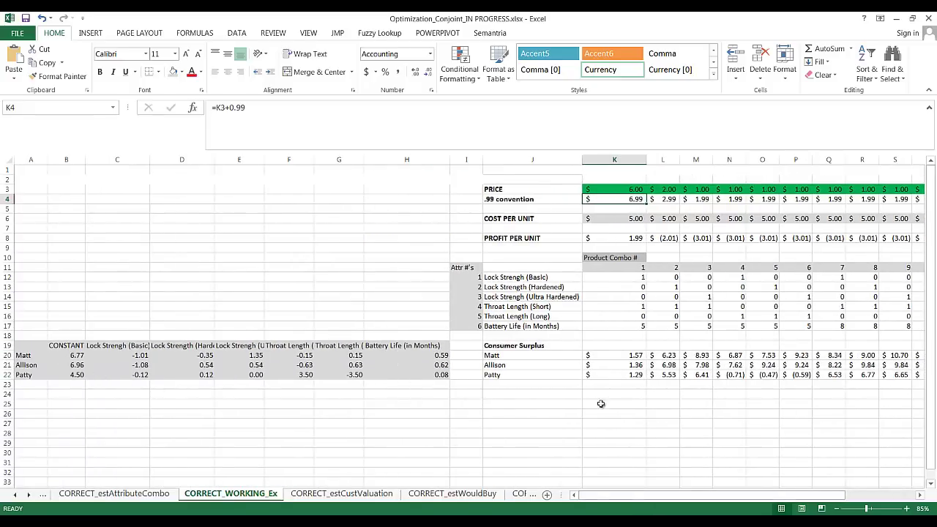
{"action": "left_click_drag", "start_coordinate": [625, 495], "coordinate": [682, 495]}
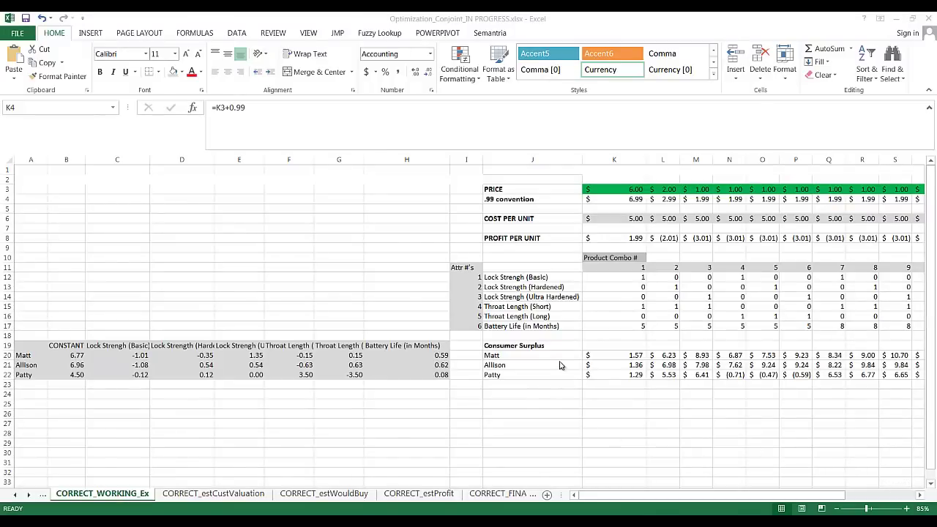
{"action": "left_click_drag", "start_coordinate": [515, 349], "coordinate": [861, 373]}
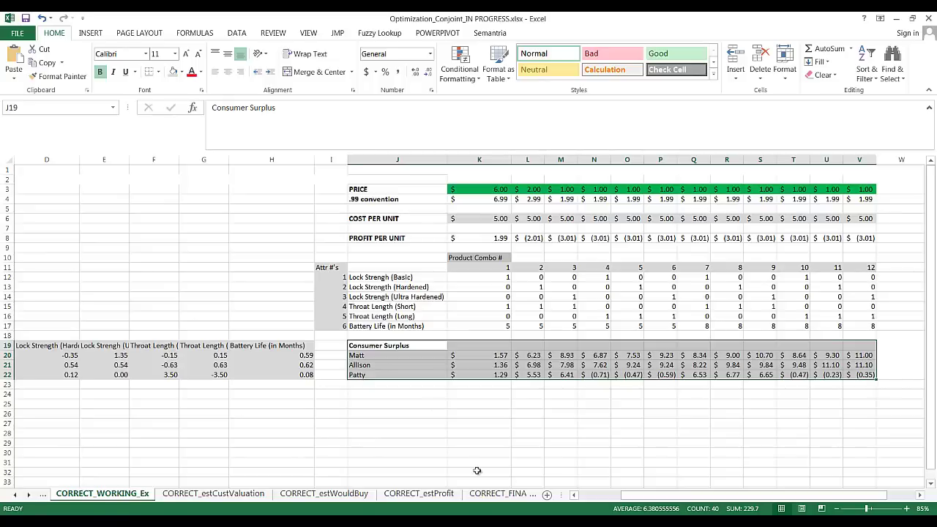
{"action": "left_click", "coordinate": [404, 393]}
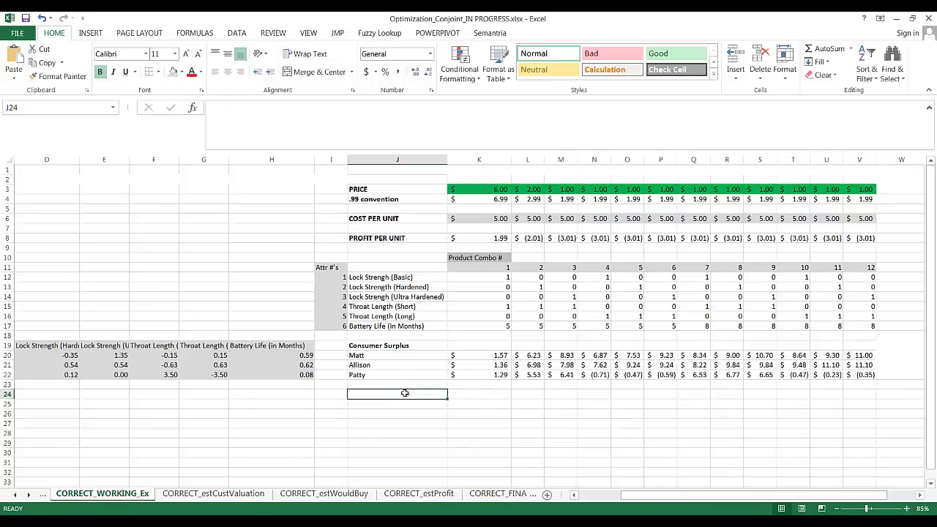
{"action": "type", "text": "Would Buy"}
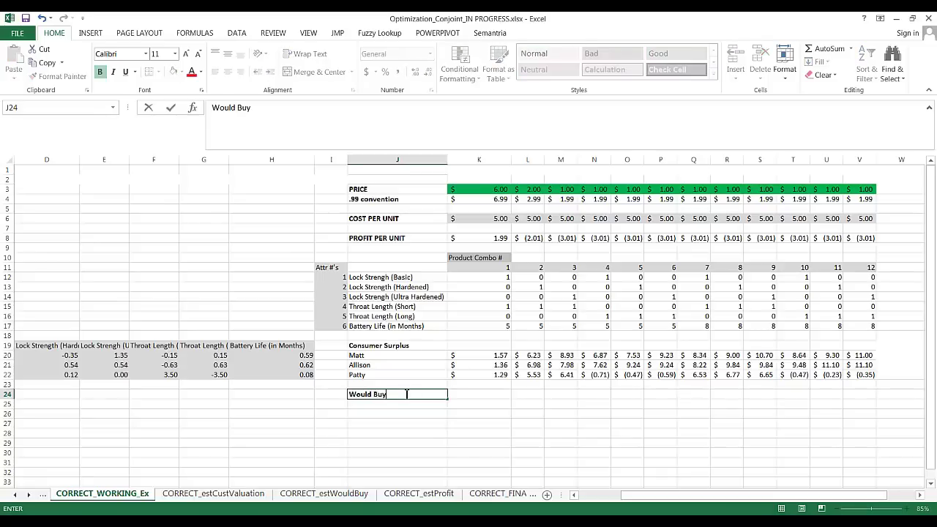
{"action": "type", "text": "?"}
{"action": "key", "text": "Return"}
Step: Link J25 to the first customer name with =J20 and fill the formula down to J27
{"action": "type", "text": "="}
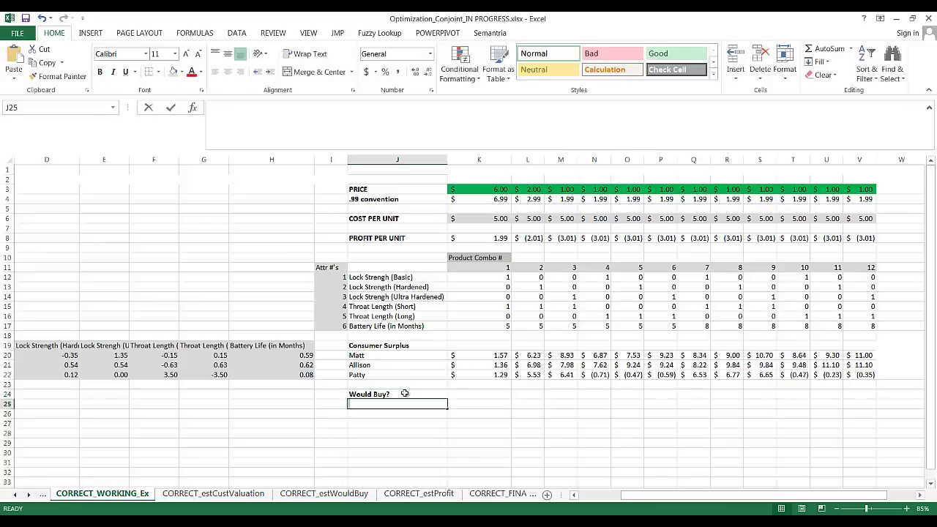
{"action": "key", "text": "Up"}
{"action": "key", "text": "Up"}
{"action": "key", "text": "Up"}
{"action": "key", "text": "Up"}
{"action": "key", "text": "Up"}
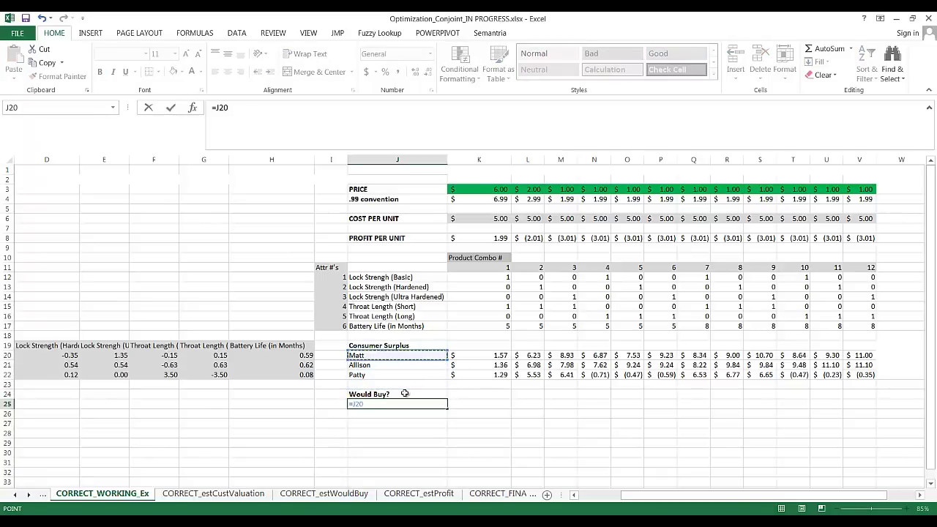
{"action": "key", "text": "Return"}
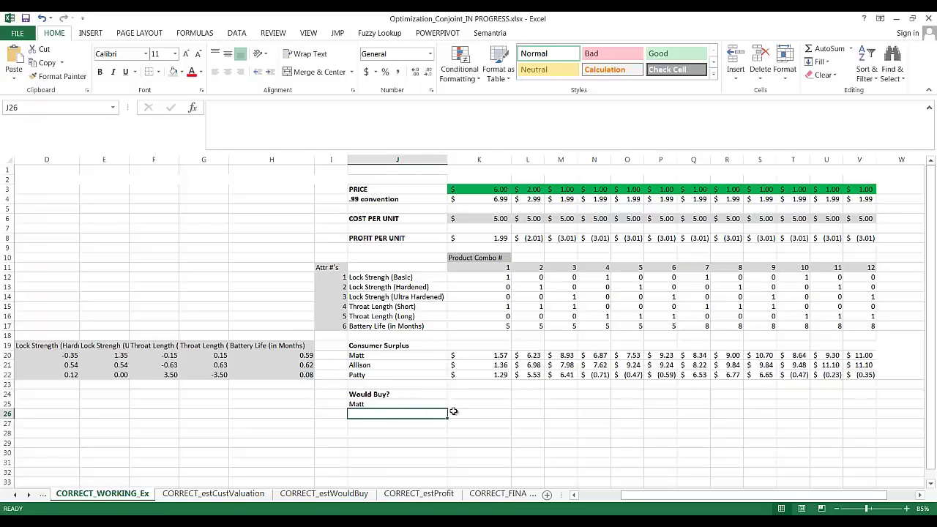
{"action": "left_click", "coordinate": [433, 405]}
{"action": "left_click_drag", "start_coordinate": [448, 408], "coordinate": [445, 428]}
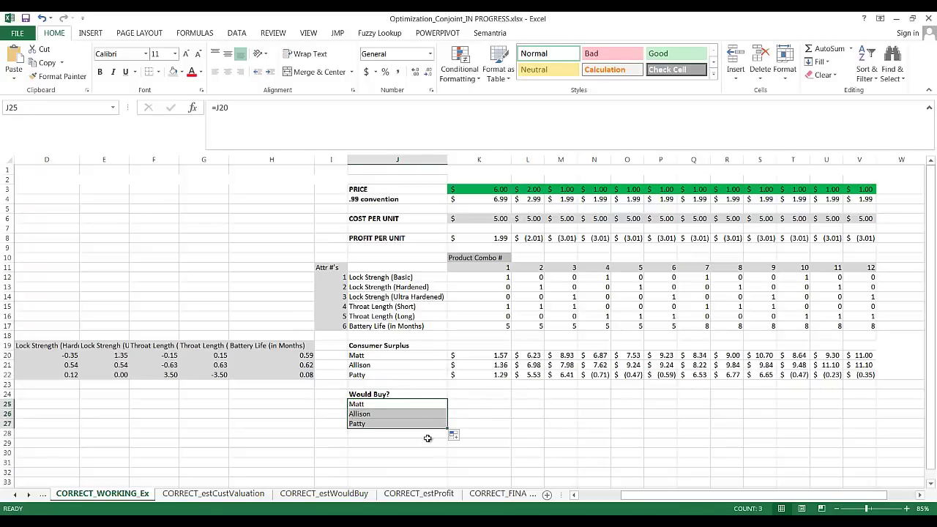
Step: Enter =IF(K20>0,1,0) in K25 to flag whether the first customer would buy product combo 1
{"action": "left_click", "coordinate": [463, 404]}
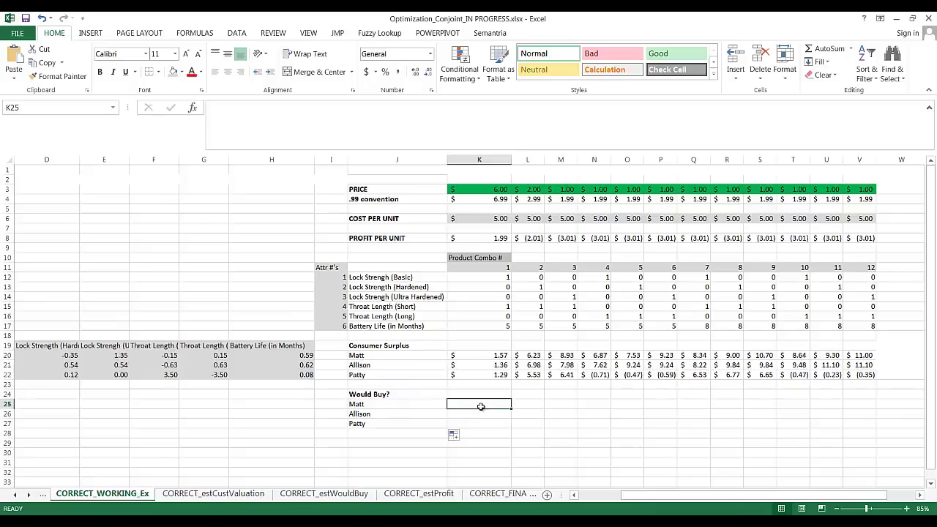
{"action": "type", "text": "=if"}
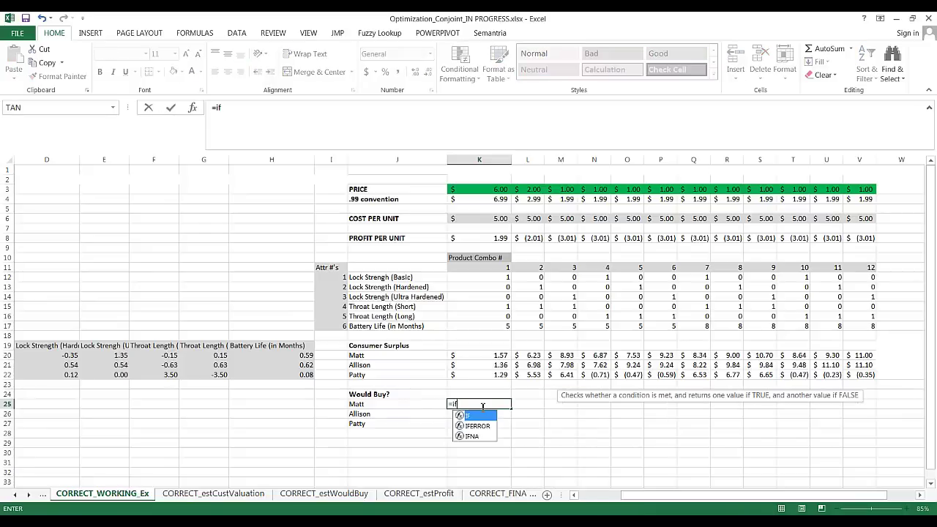
{"action": "type", "text": "("}
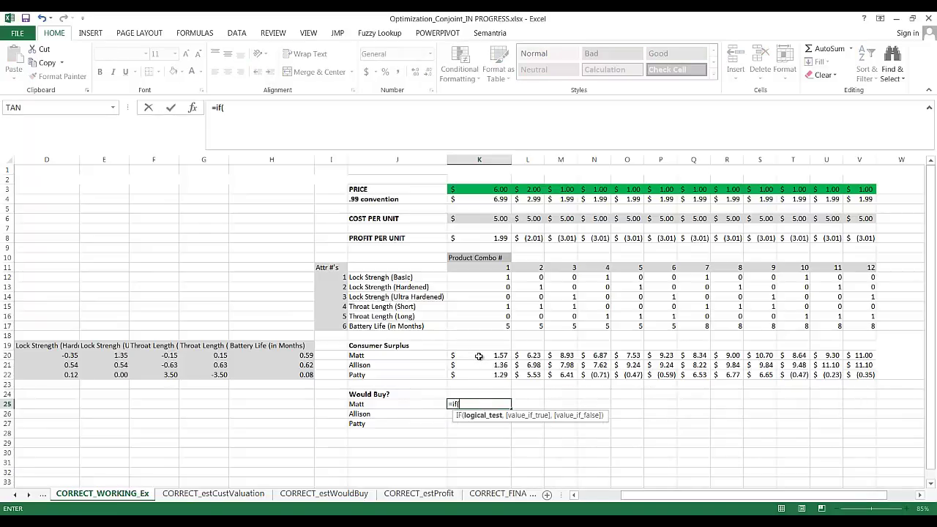
{"action": "left_click", "coordinate": [478, 356]}
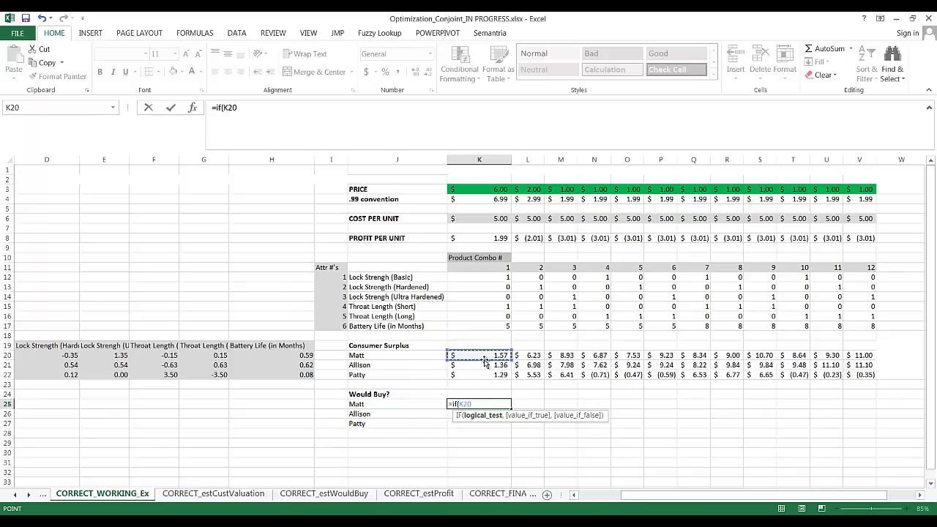
{"action": "type", "text": ">"}
{"action": "type", "text": "0,"}
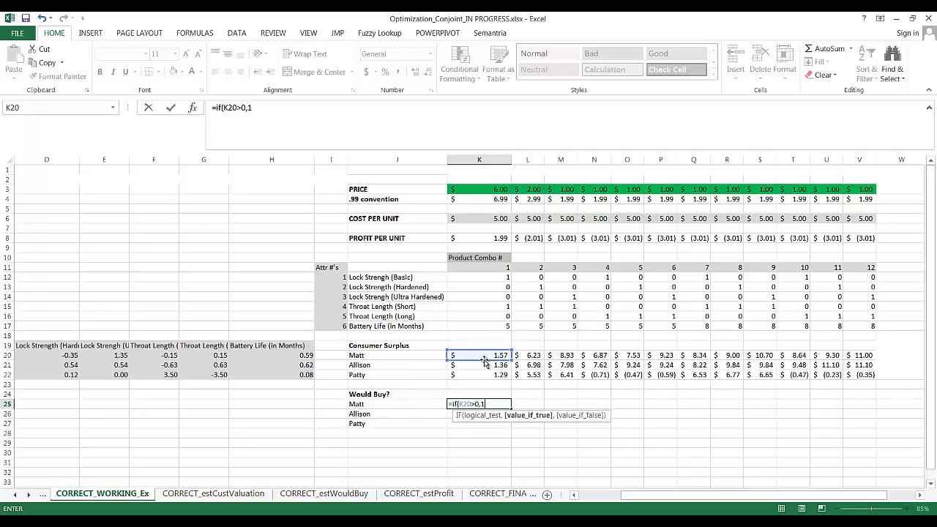
{"action": "type", "text": "1,"}
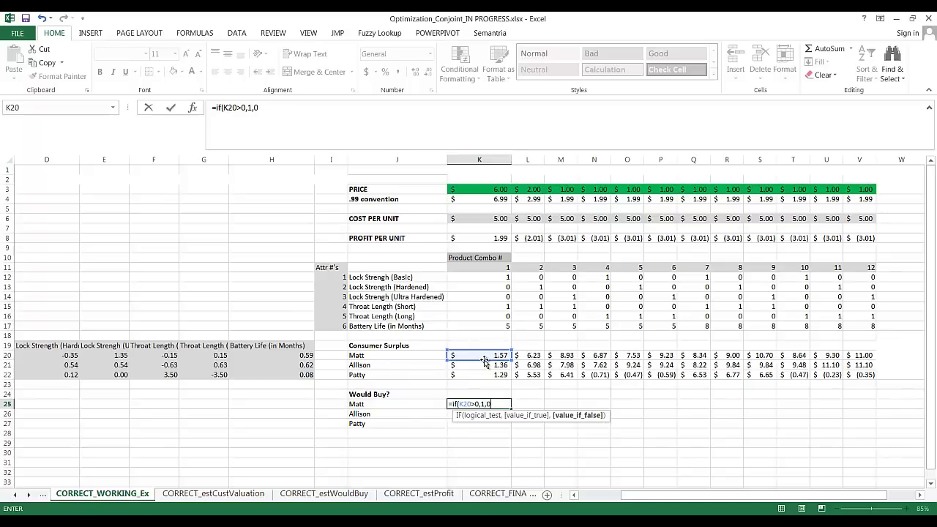
{"action": "type", "text": "0)"}
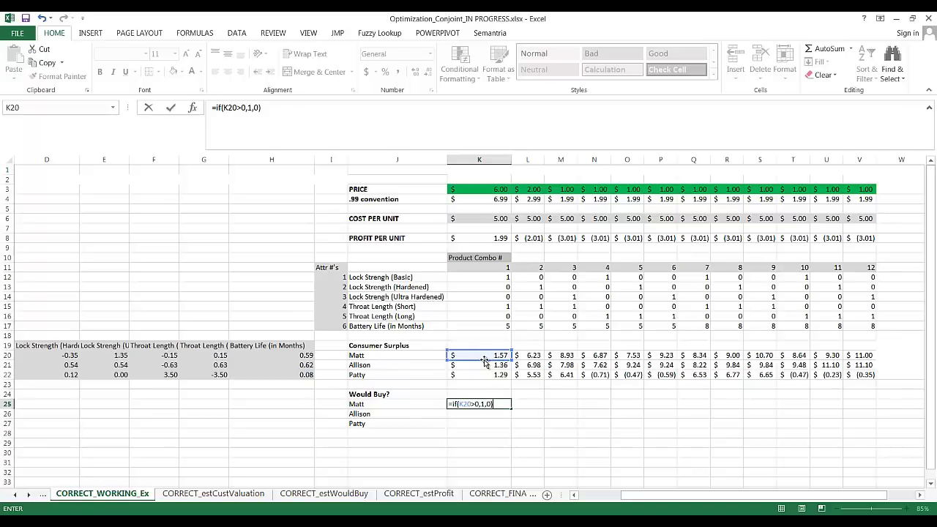
{"action": "key", "text": "Return"}
{"action": "left_click", "coordinate": [489, 405]}
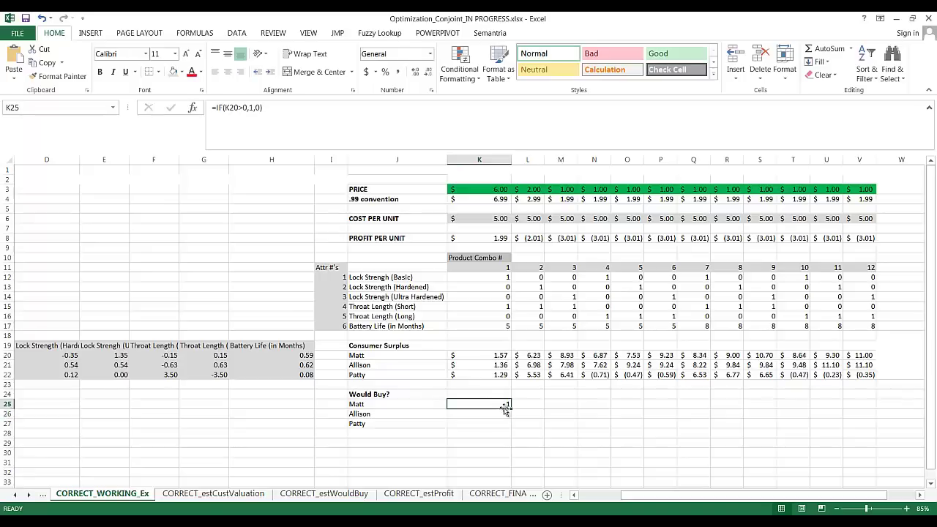
Step: Fill the Would Buy formula from K25 down and across to cover all three customers and 12 combos, K25:V27
{"action": "left_click_drag", "start_coordinate": [510, 409], "coordinate": [858, 447]}
{"action": "mouse_move", "coordinate": [878, 442]}
{"action": "left_mouse_down"}
{"action": "mouse_move", "coordinate": [878, 408]}
{"action": "mouse_move", "coordinate": [876, 430]}
{"action": "left_mouse_up"}
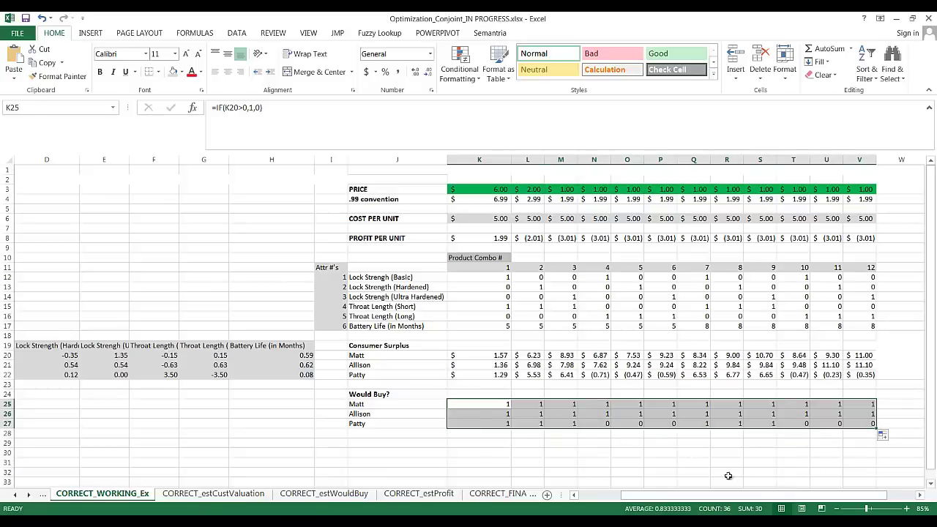
{"action": "left_click", "coordinate": [464, 449]}
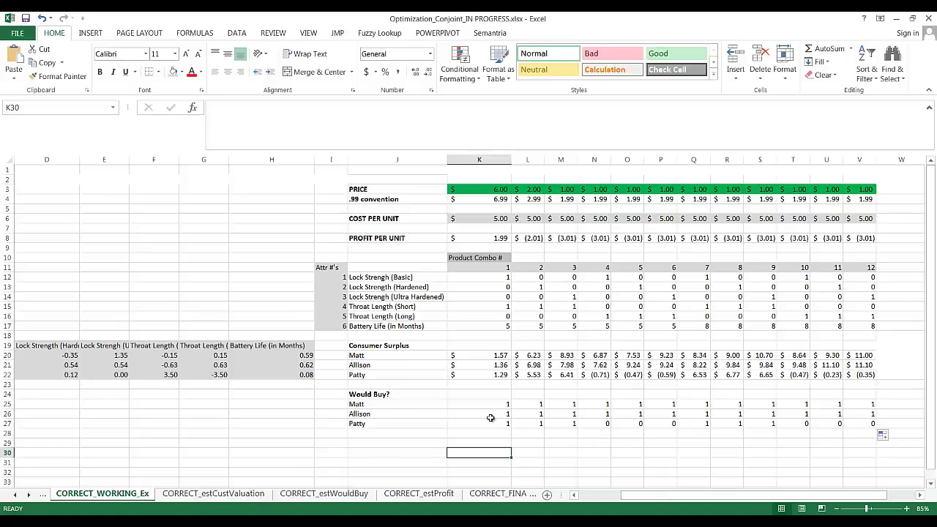
{"action": "left_click", "coordinate": [368, 346]}
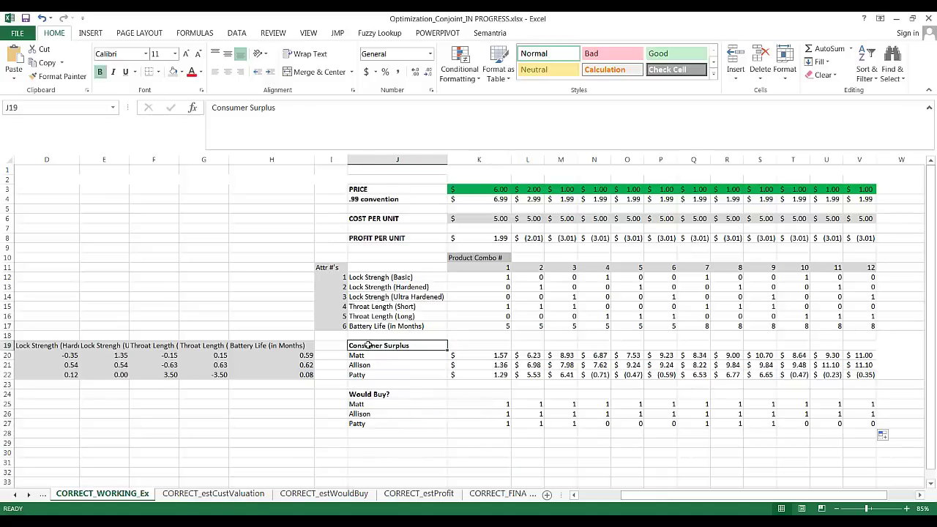
{"action": "left_click", "coordinate": [370, 394]}
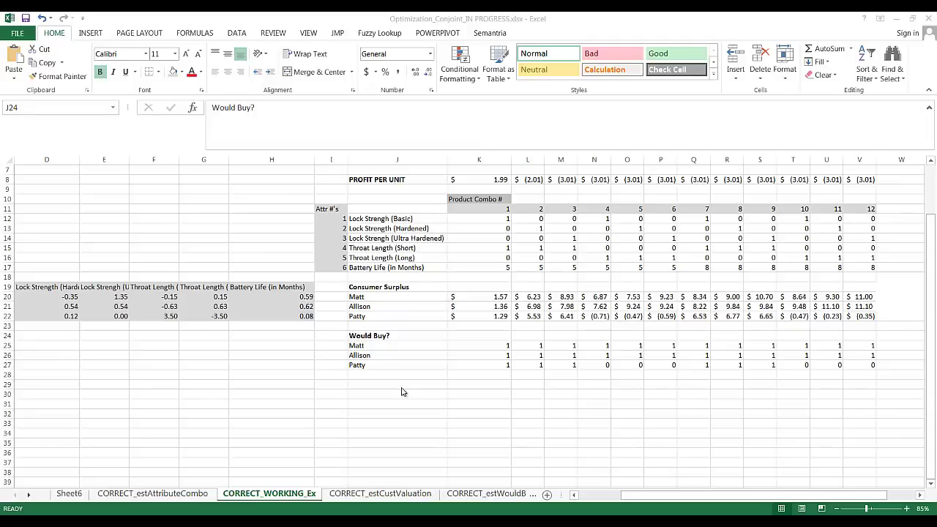
Step: Add the heading "PRODUCT PROFIT" in J29 below the Would Buy block
{"action": "left_click", "coordinate": [363, 385]}
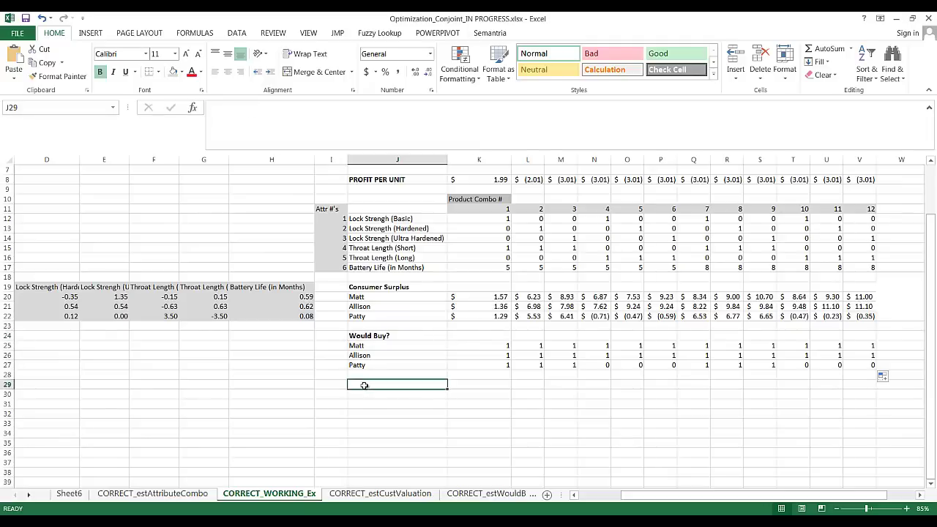
{"action": "type", "text": "PRO"}
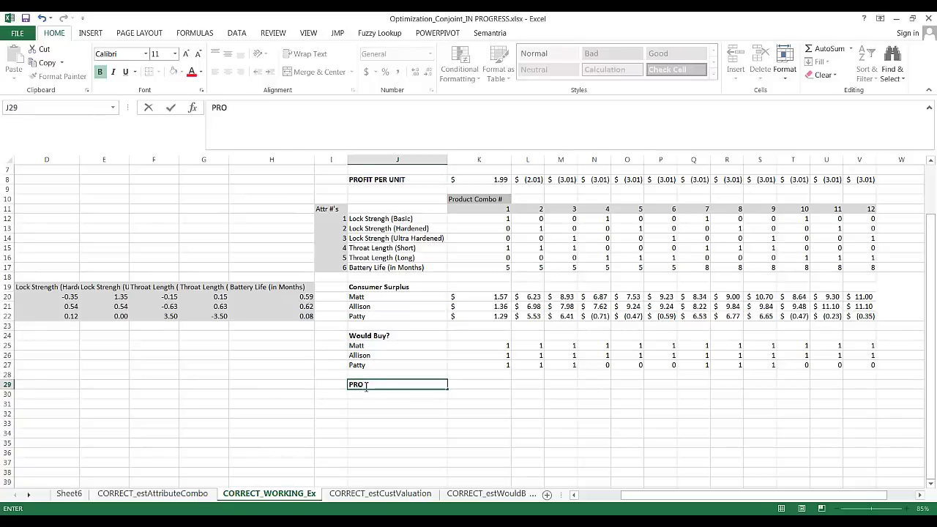
{"action": "type", "text": "DUCT PROFIT"}
{"action": "key", "text": "Tab"}
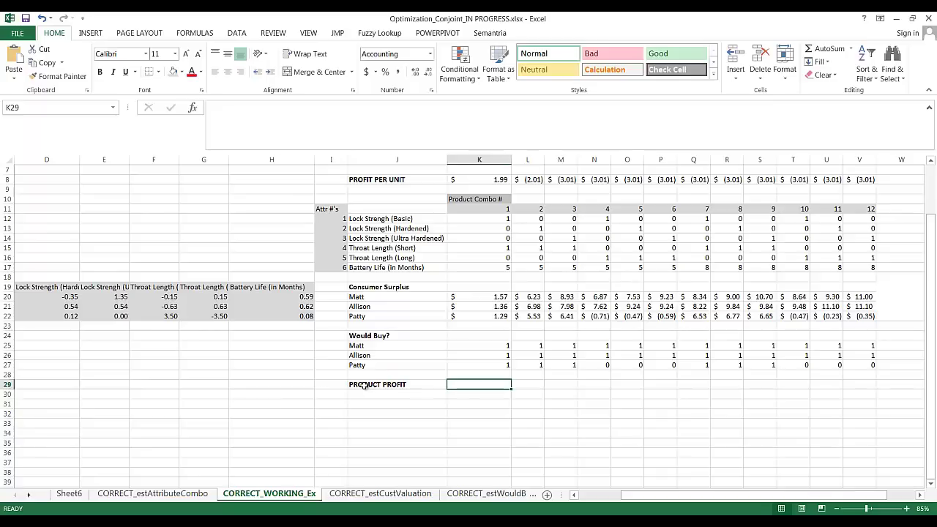
Step: Enter =SUM(K25:K27)*K8 in K29 to multiply the number of buyers of product combo 1 by its profit per unit
{"action": "type", "text": "=sum("}
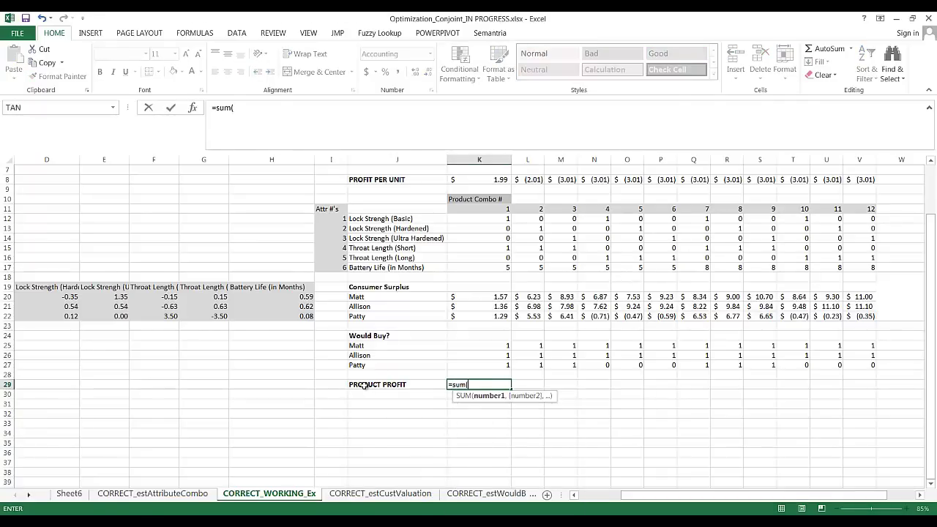
{"action": "key", "text": "Up"}
{"action": "key", "text": "Up"}
{"action": "key", "text": "Up"}
{"action": "key", "text": "Up"}
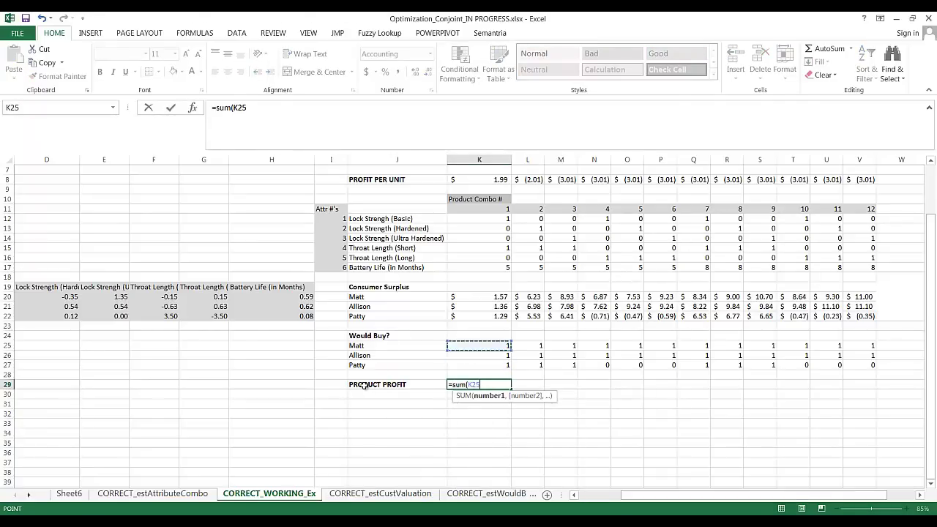
{"action": "key", "text": "shift+Down"}
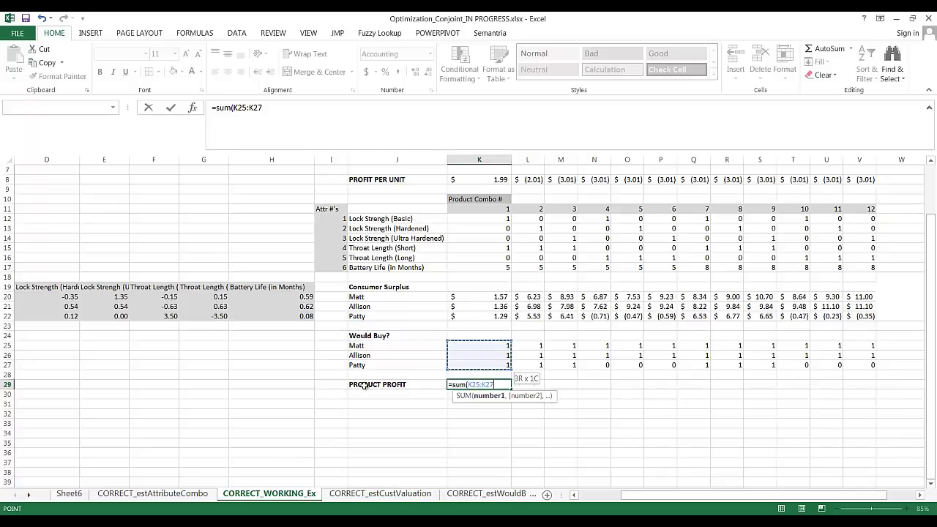
{"action": "type", "text": ")*"}
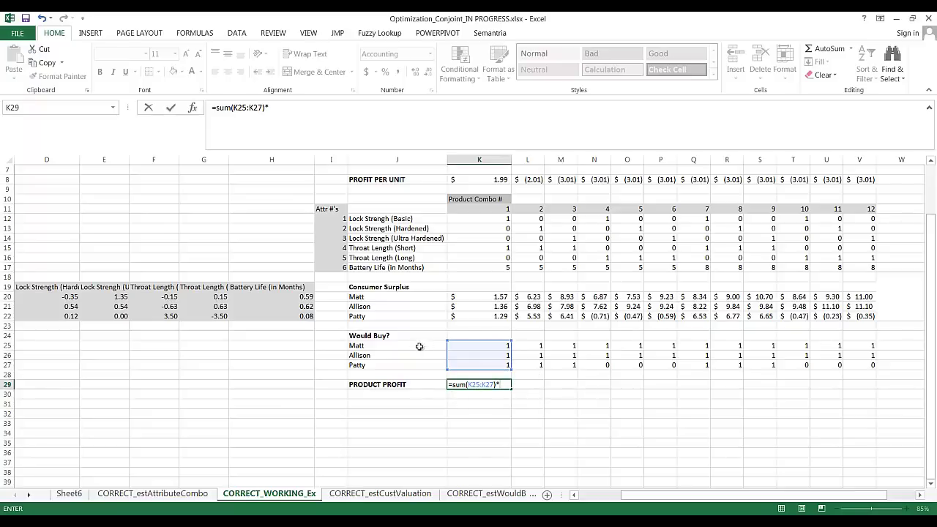
{"action": "scroll", "coordinate": [452, 349], "scroll_direction": "up", "scroll_amount": 1}
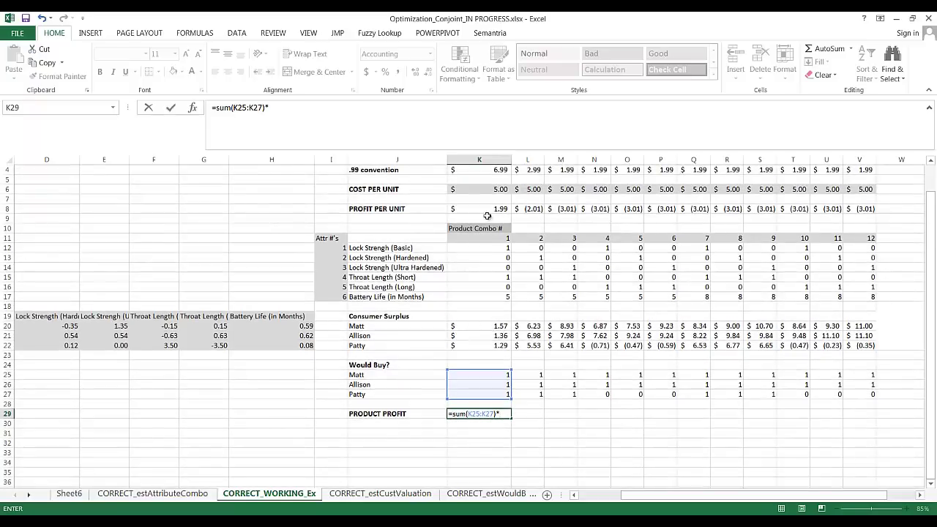
{"action": "left_click", "coordinate": [488, 209]}
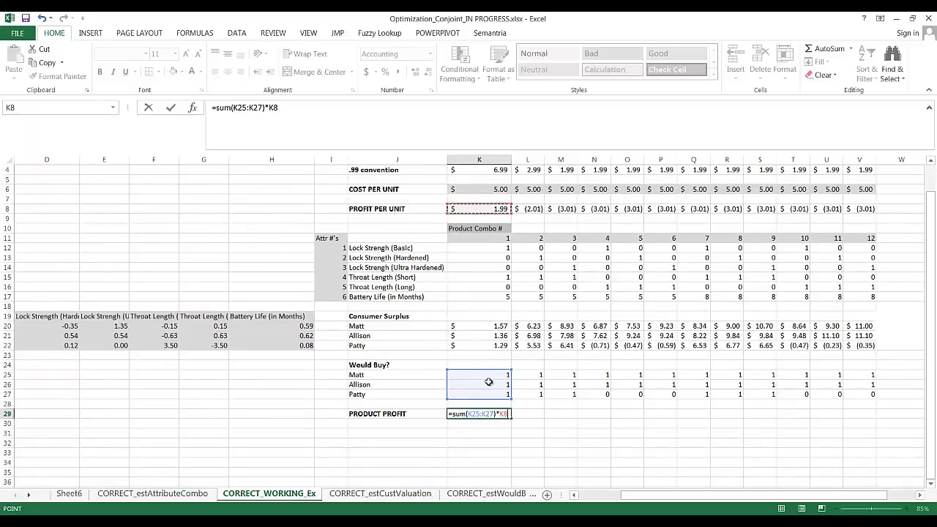
{"action": "key", "text": "Return"}
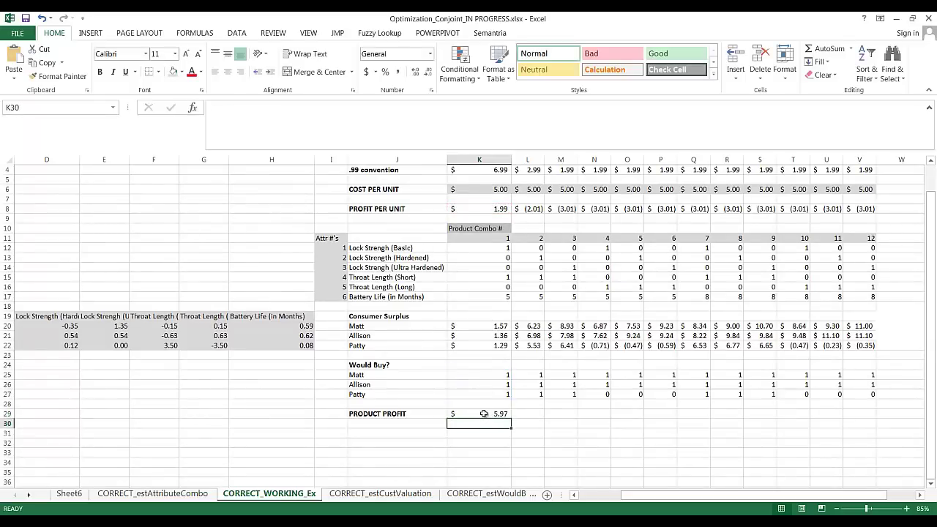
Step: Fill the product profit formula from K29 across to V29 for all 12 product combos
{"action": "left_click", "coordinate": [489, 414]}
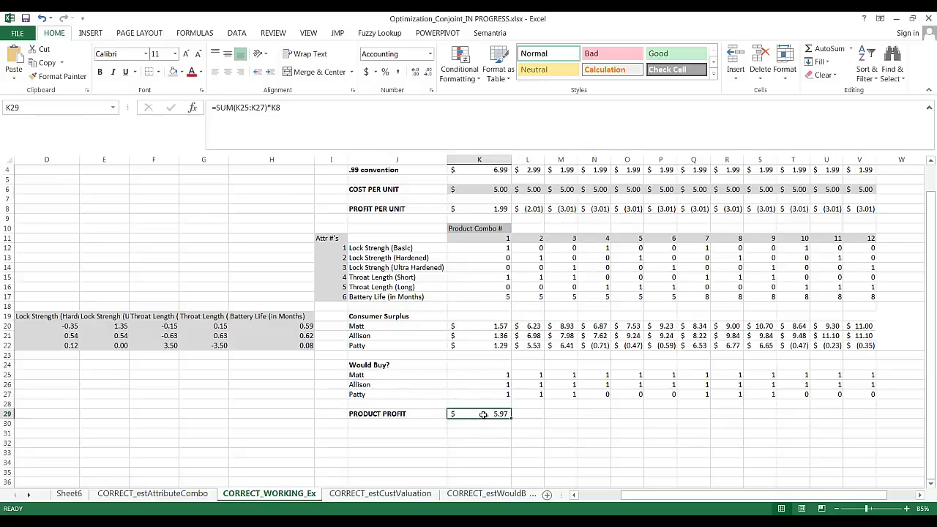
{"action": "scroll", "coordinate": [483, 414], "scroll_direction": "up", "scroll_amount": 1}
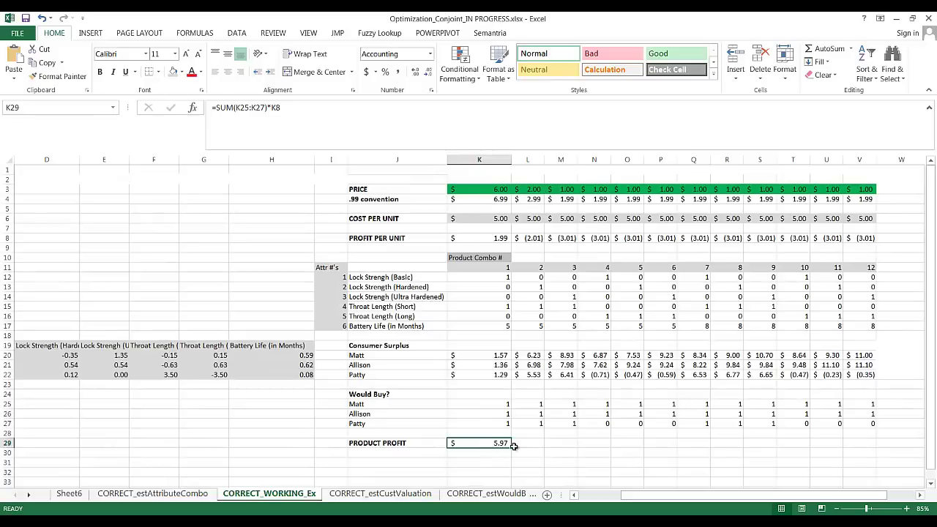
{"action": "left_click_drag", "start_coordinate": [511, 450], "coordinate": [875, 453]}
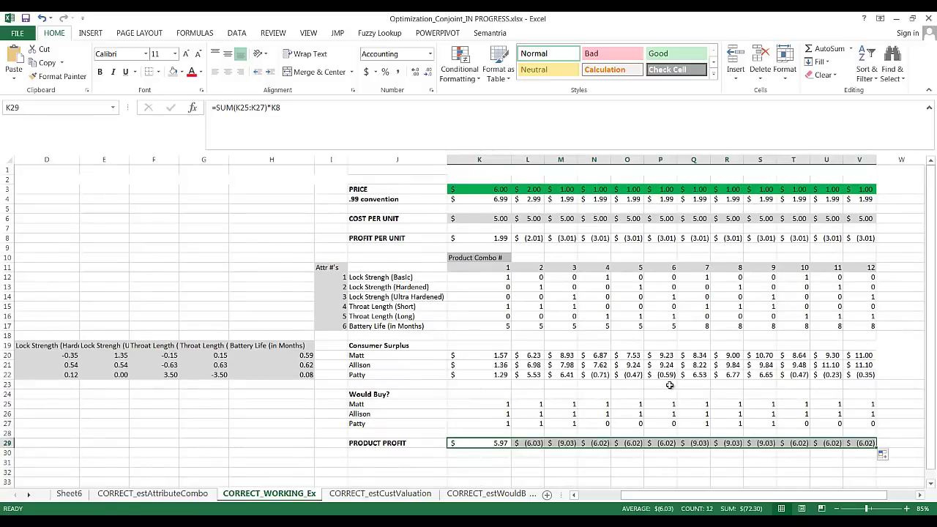
{"action": "scroll", "coordinate": [668, 384], "scroll_direction": "down", "scroll_amount": 1}
{"action": "scroll", "coordinate": [651, 465], "scroll_direction": "up", "scroll_amount": 1}
{"action": "left_click", "coordinate": [495, 189]}
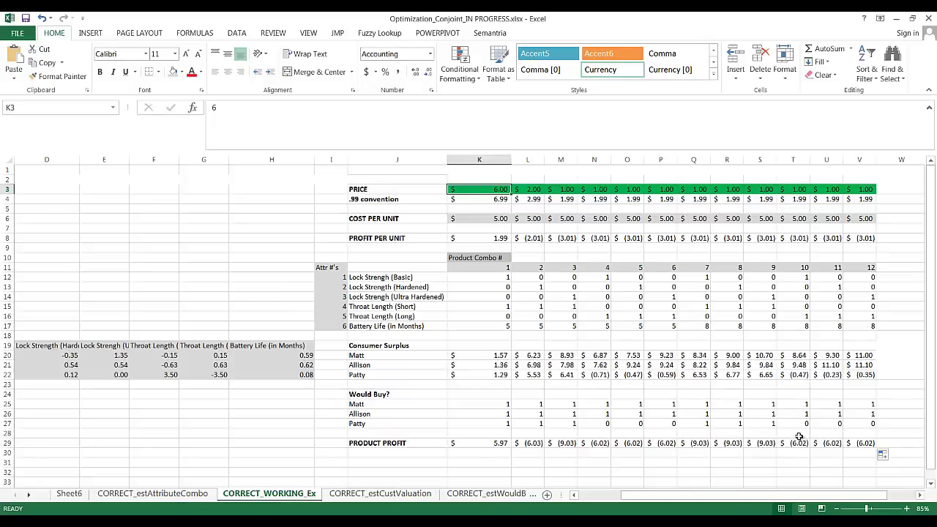
Step: Enter =MAX(K29:V29) in W29 to find the highest product profit across the combos
{"action": "left_click_drag", "start_coordinate": [747, 496], "coordinate": [761, 496]}
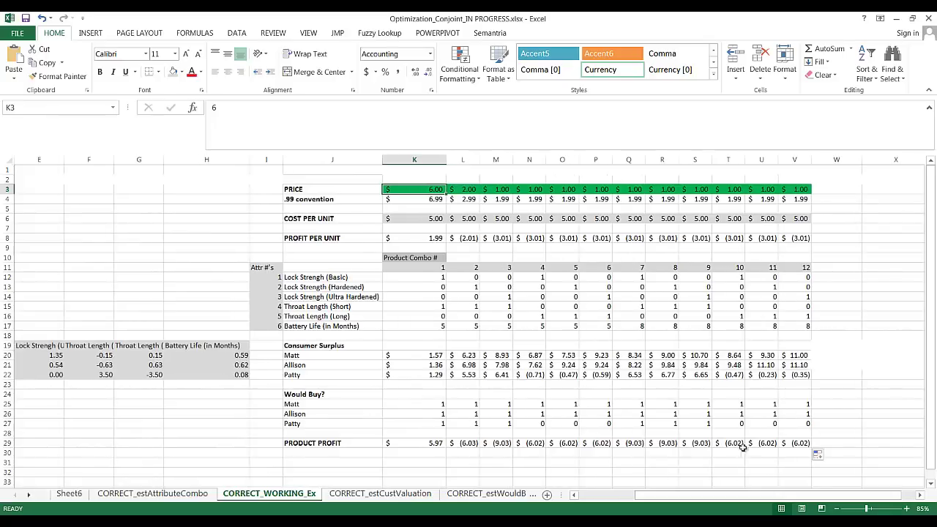
{"action": "left_click", "coordinate": [841, 444]}
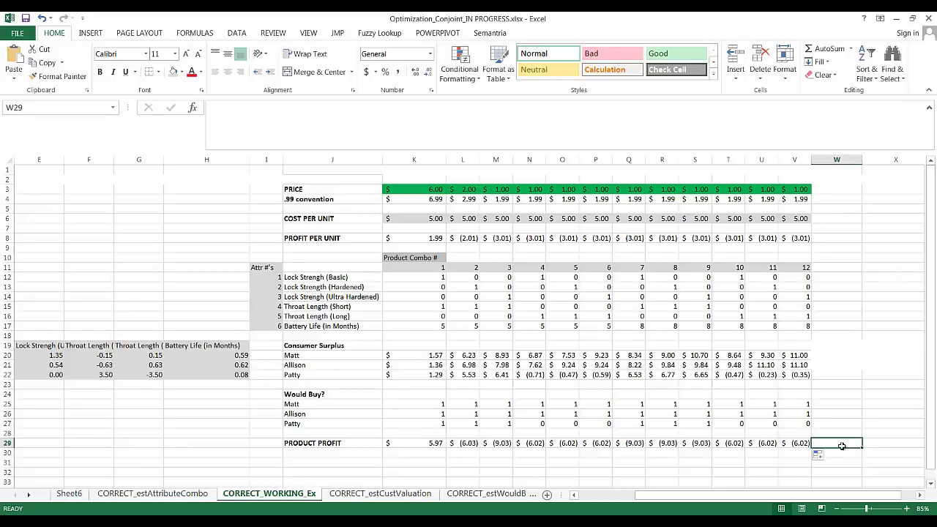
{"action": "type", "text": "="}
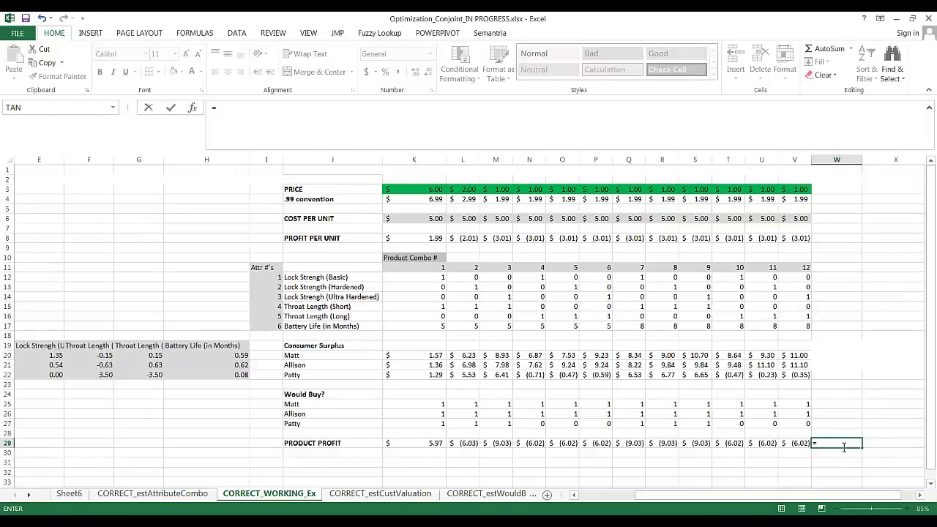
{"action": "type", "text": "MAX("}
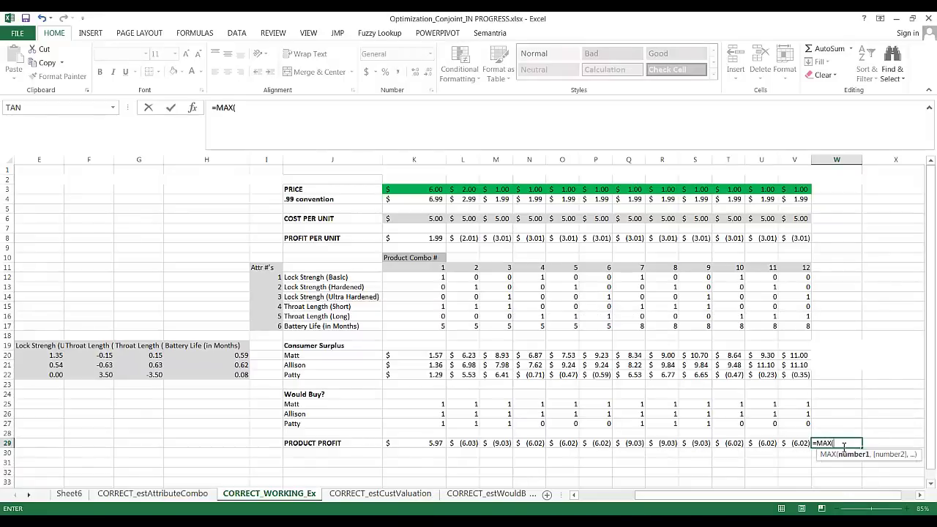
{"action": "left_click_drag", "start_coordinate": [416, 441], "coordinate": [802, 447]}
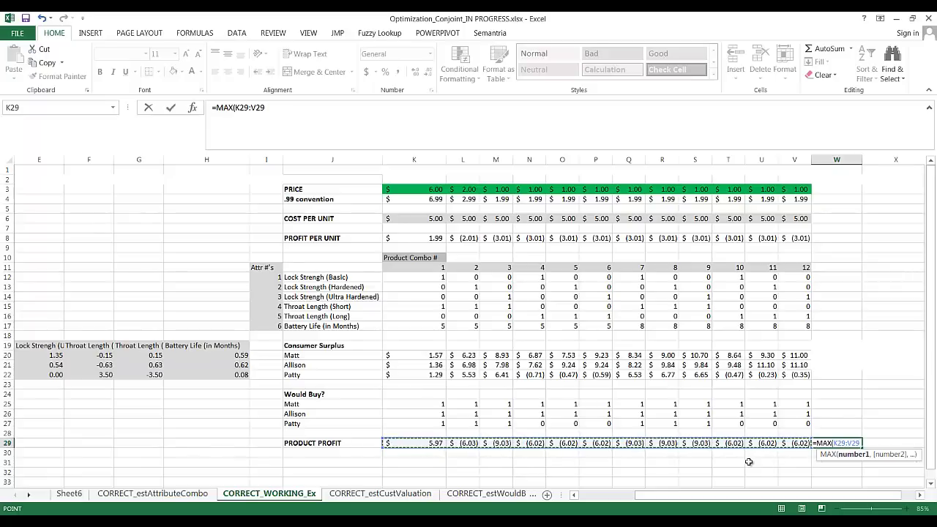
{"action": "key", "text": "Return"}
{"action": "key", "text": "Up"}
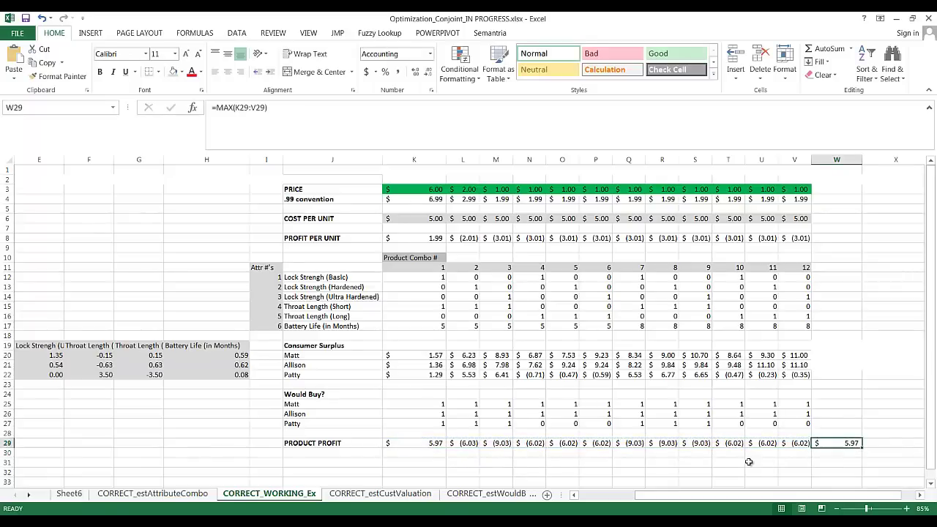
Step: Label the maximum profit cell by entering "<-- MAX PROFIT" beside it in X29
{"action": "key", "text": "Right"}
{"action": "type", "text": "<-"}
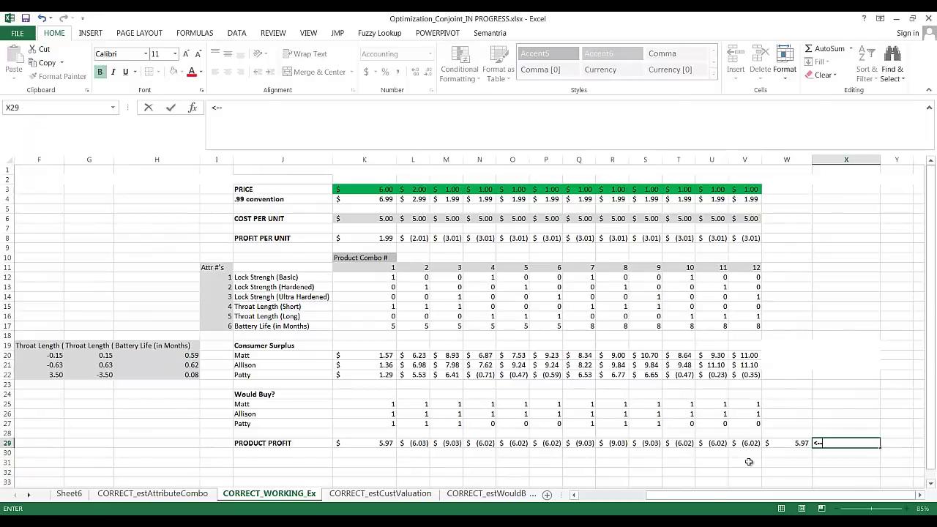
{"action": "type", "text": "- MAX PROFIT"}
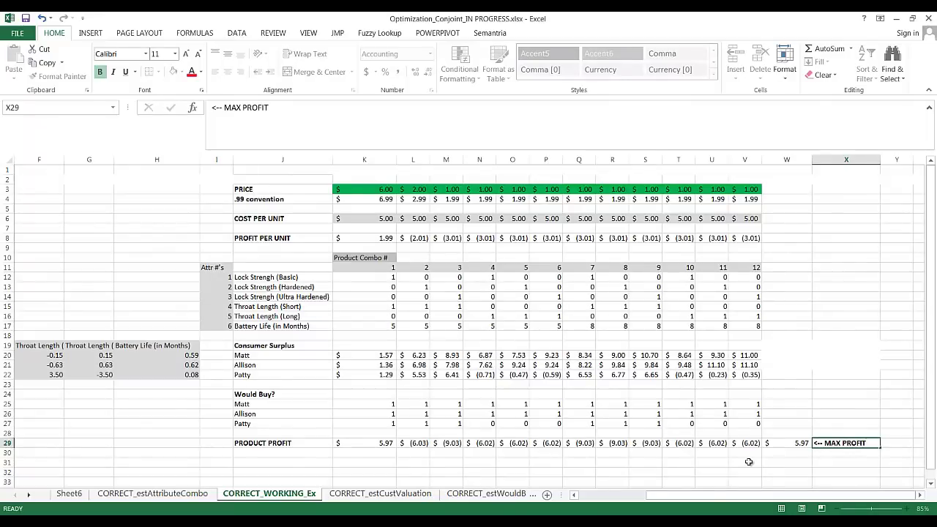
{"action": "key", "text": "Return"}
Step: Format the maximum profit cell W29 with bold text and a red fill
{"action": "key", "text": "Up"}
{"action": "key", "text": "Left"}
{"action": "key", "text": "ctrl+b"}
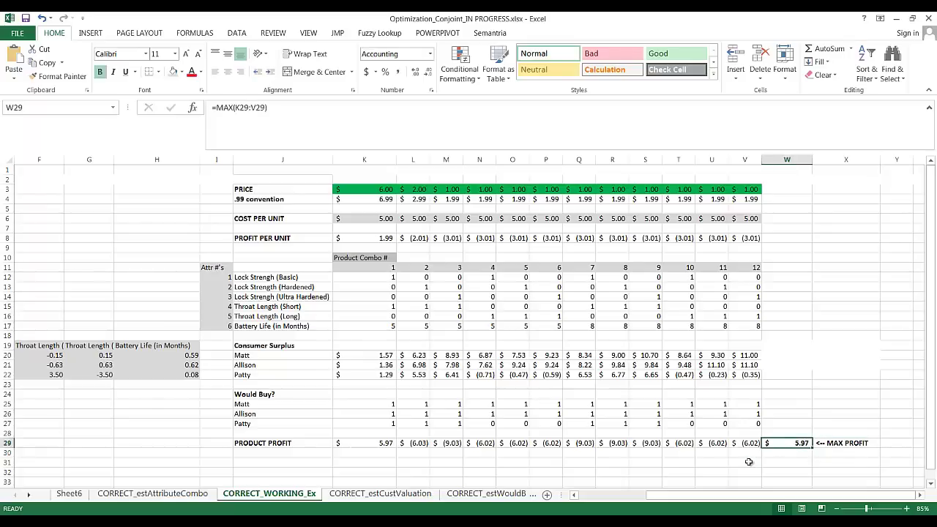
{"action": "key", "text": "alt+h"}
{"action": "key", "text": "h"}
{"action": "key", "text": "Return"}
{"action": "left_click", "coordinate": [809, 463]}
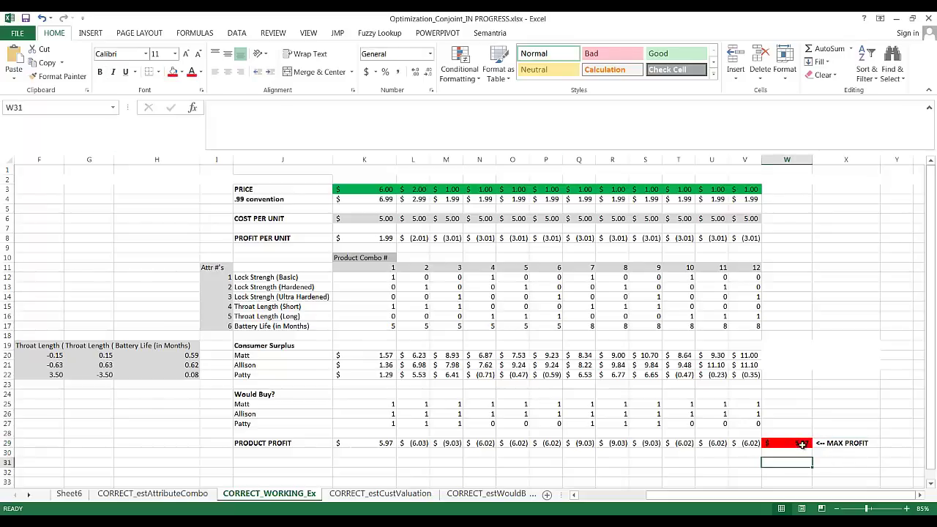
{"action": "left_click", "coordinate": [774, 442]}
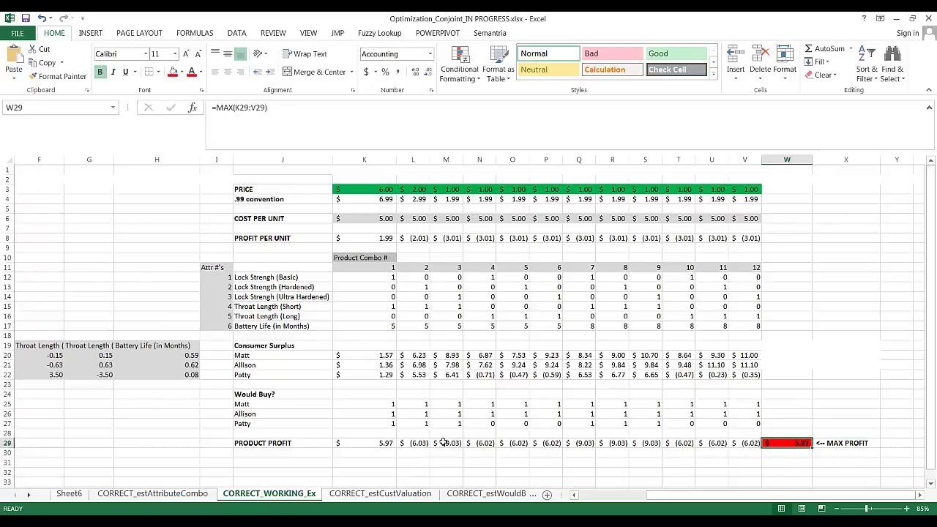
{"action": "left_click", "coordinate": [385, 443]}
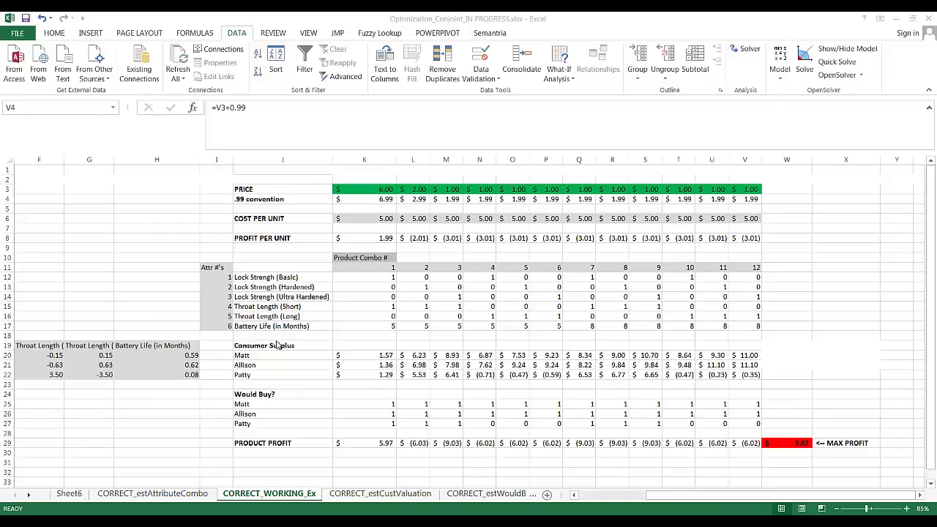
Step: Open Solver and set its objective to the maximum profit cell $W$29
{"action": "left_click", "coordinate": [237, 36]}
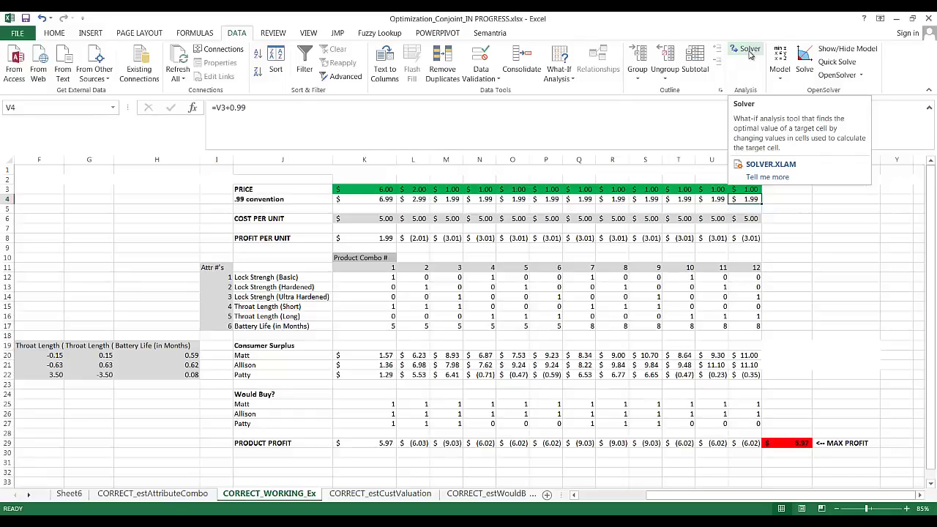
{"action": "left_click", "coordinate": [750, 55]}
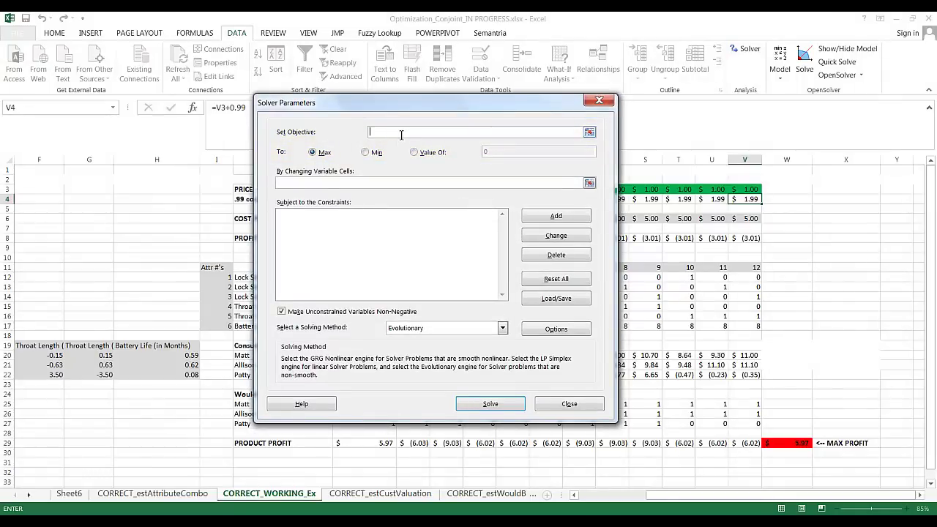
{"action": "left_click", "coordinate": [589, 132]}
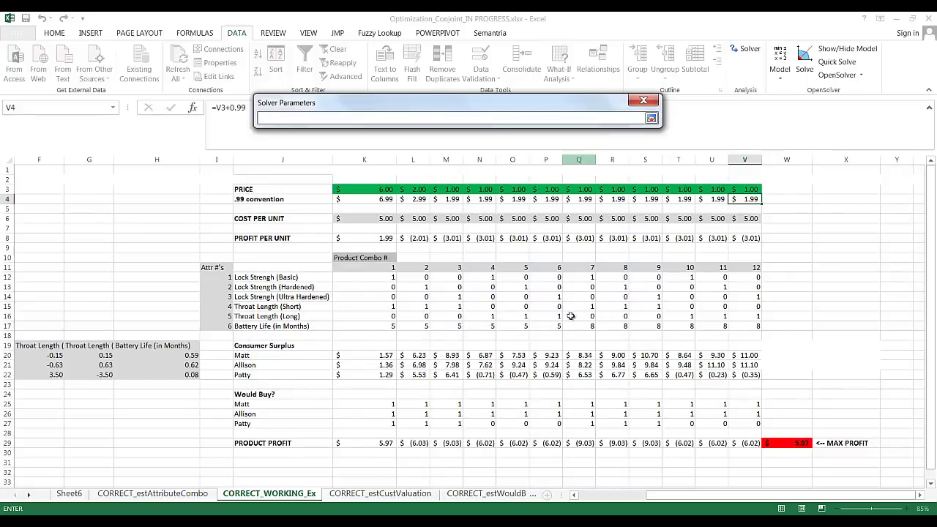
{"action": "left_click", "coordinate": [797, 443]}
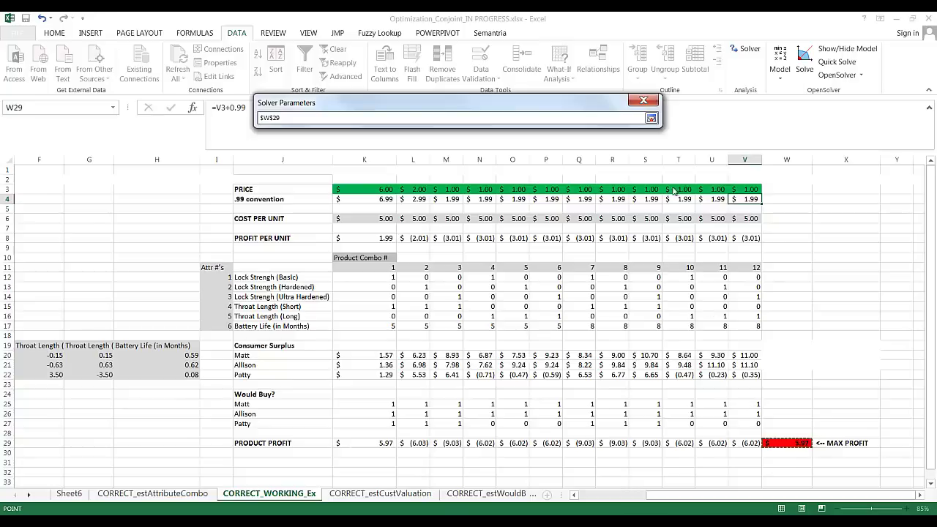
{"action": "left_click", "coordinate": [651, 118]}
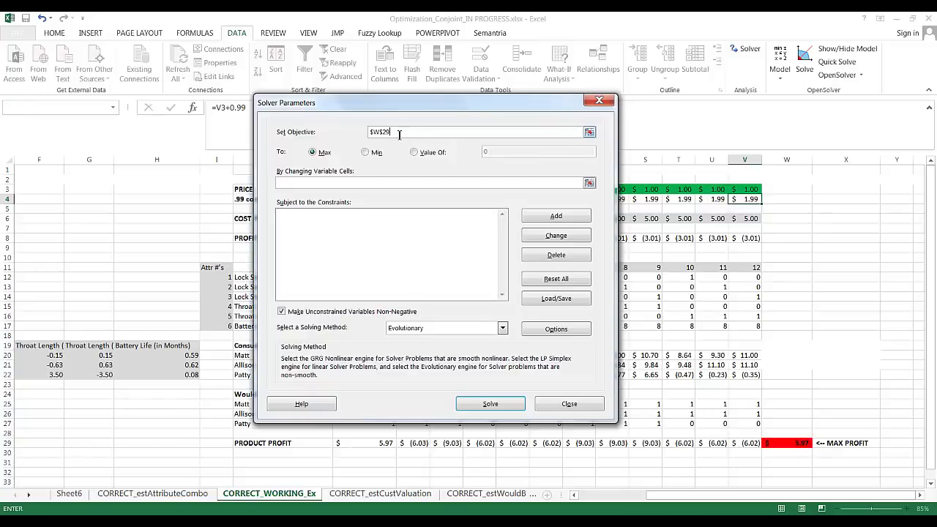
Step: Set Solver to maximize the objective by changing the price cells $K$3:$V$3, using the Evolutionary solving method
{"action": "left_click", "coordinate": [312, 153]}
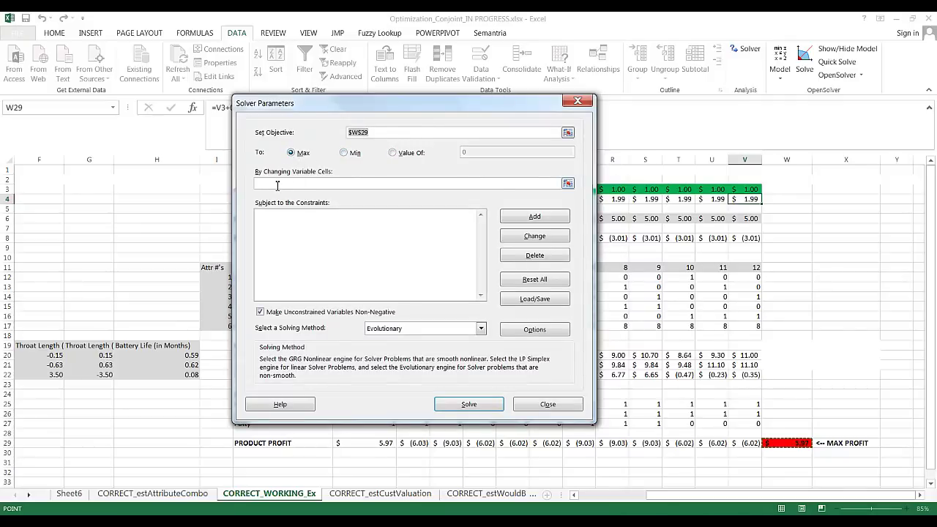
{"action": "left_click", "coordinate": [568, 185]}
{"action": "left_click_drag", "start_coordinate": [359, 190], "coordinate": [745, 190]}
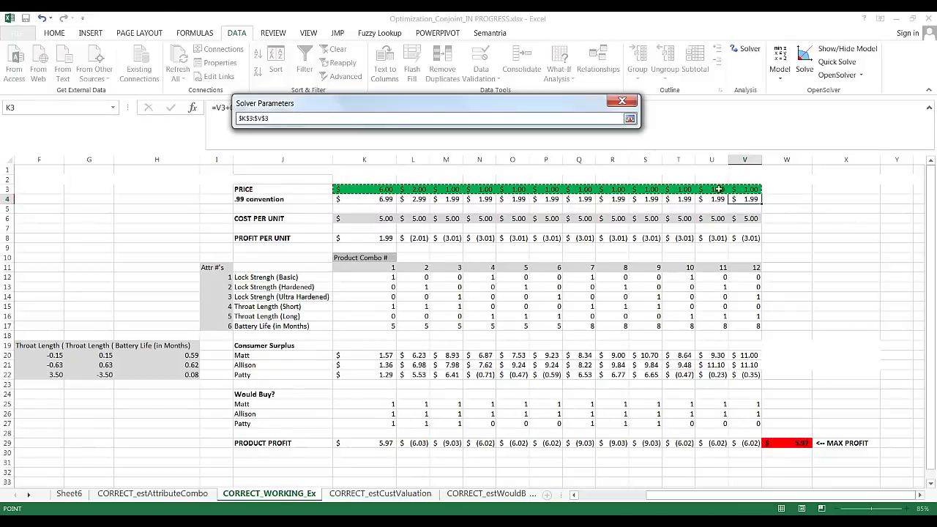
{"action": "key", "text": "Return"}
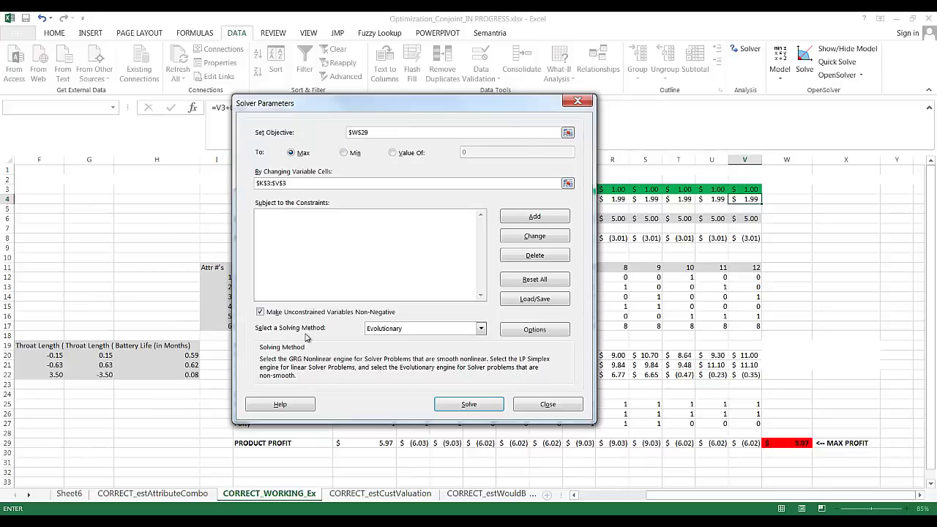
{"action": "left_click", "coordinate": [480, 328]}
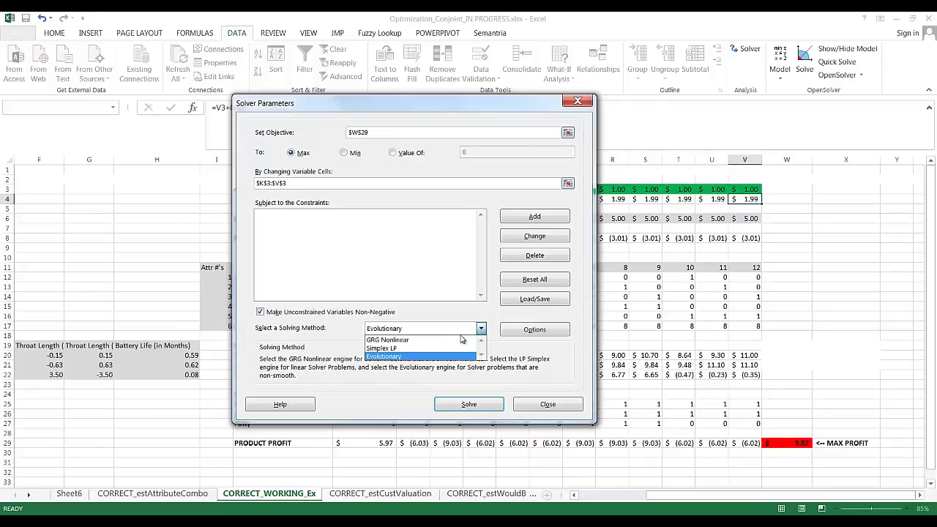
{"action": "left_click", "coordinate": [411, 357]}
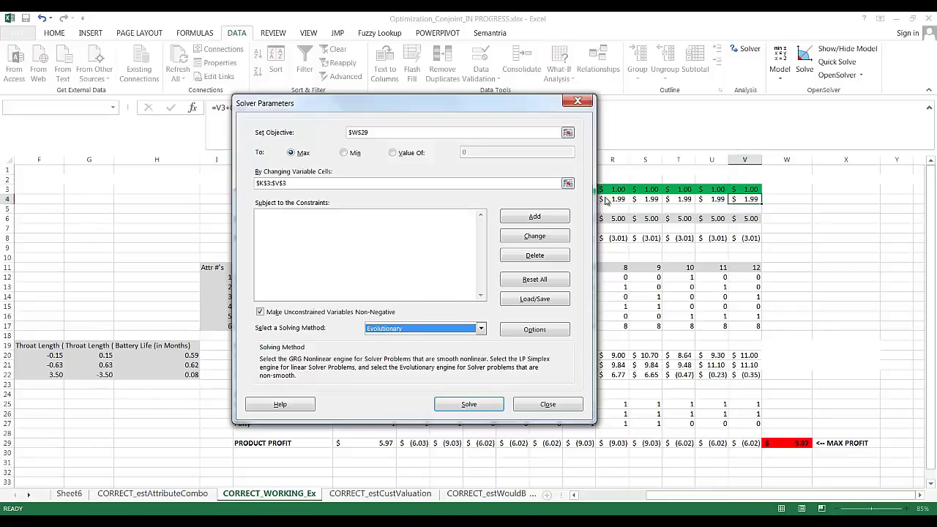
Step: Add a Solver constraint keeping the price cells $K$3:$V$3 less than or equal to 40
{"action": "left_click", "coordinate": [541, 217]}
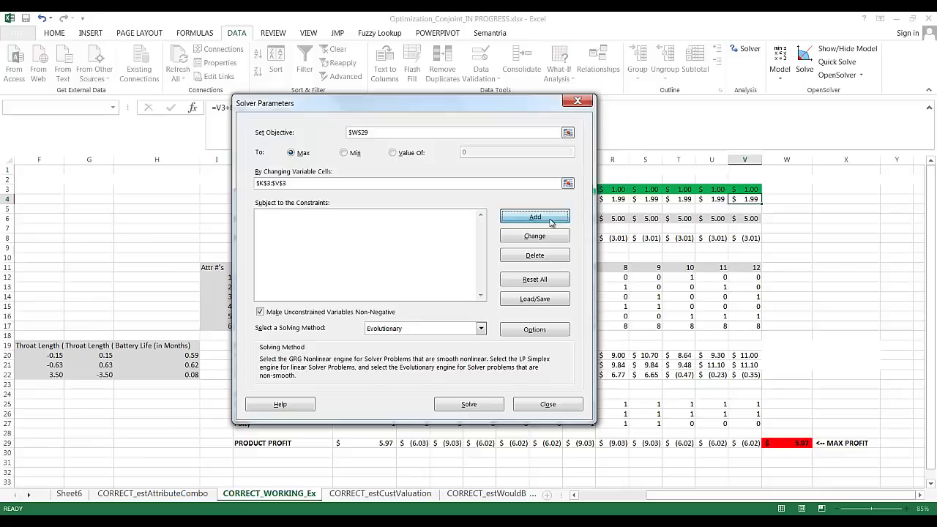
{"action": "left_click_drag", "start_coordinate": [366, 257], "coordinate": [747, 190]}
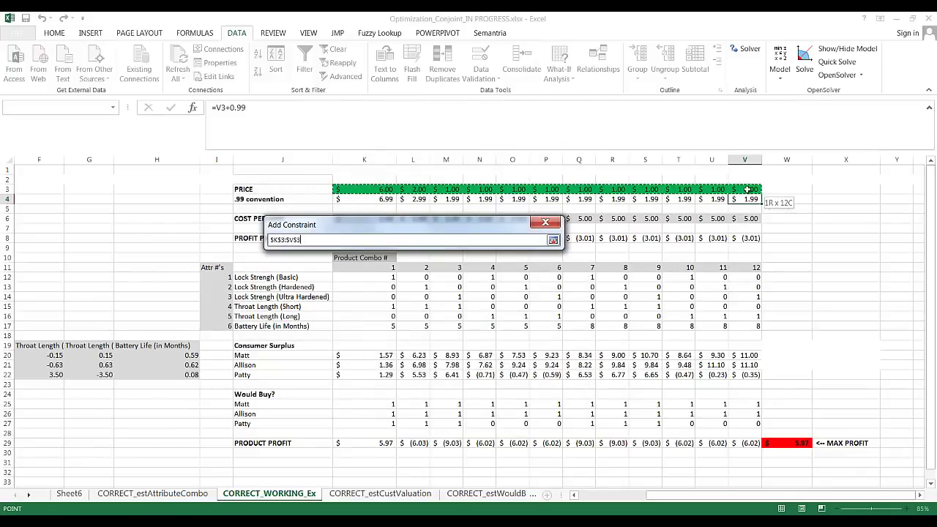
{"action": "left_click", "coordinate": [552, 240]}
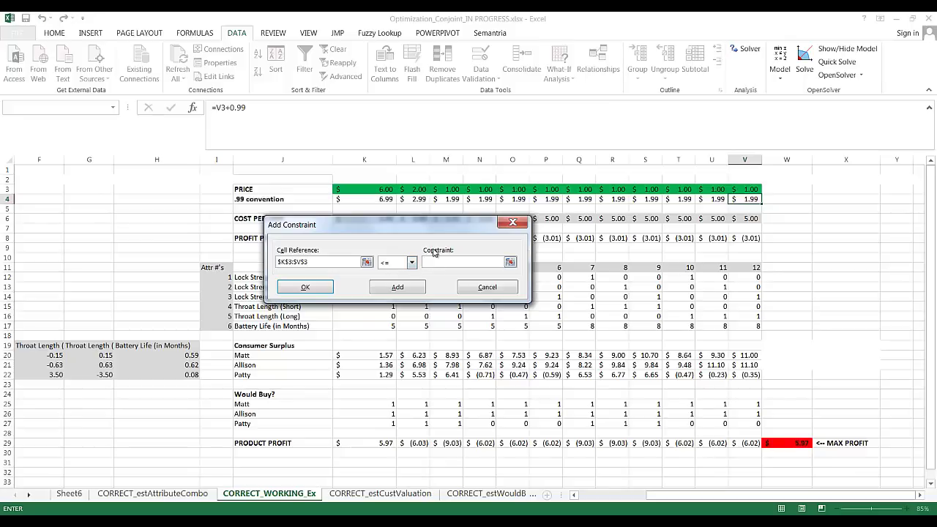
{"action": "type", "text": "40"}
{"action": "left_click", "coordinate": [397, 287]}
Step: Add a second constraint requiring the price cells $K$3:$V$3 to be integers, and return to the Solver parameters
{"action": "left_click", "coordinate": [366, 262]}
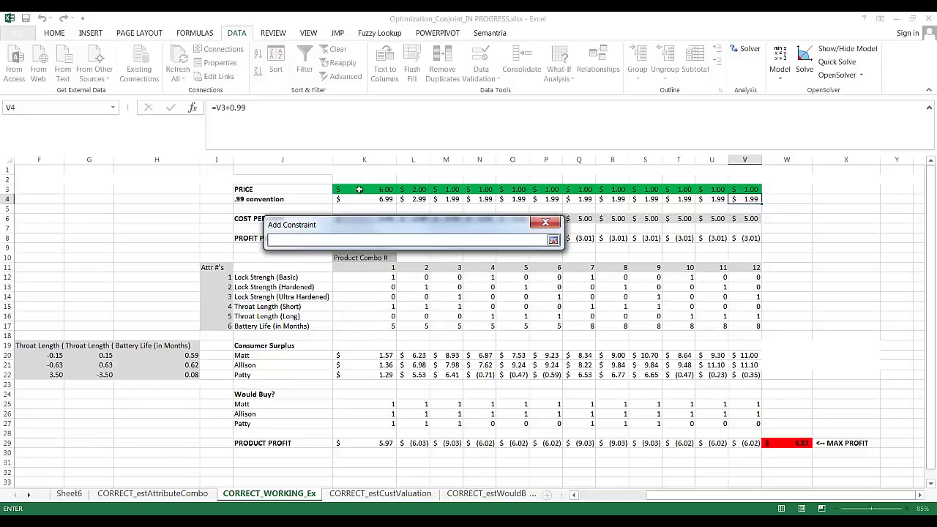
{"action": "left_click_drag", "start_coordinate": [358, 189], "coordinate": [742, 190]}
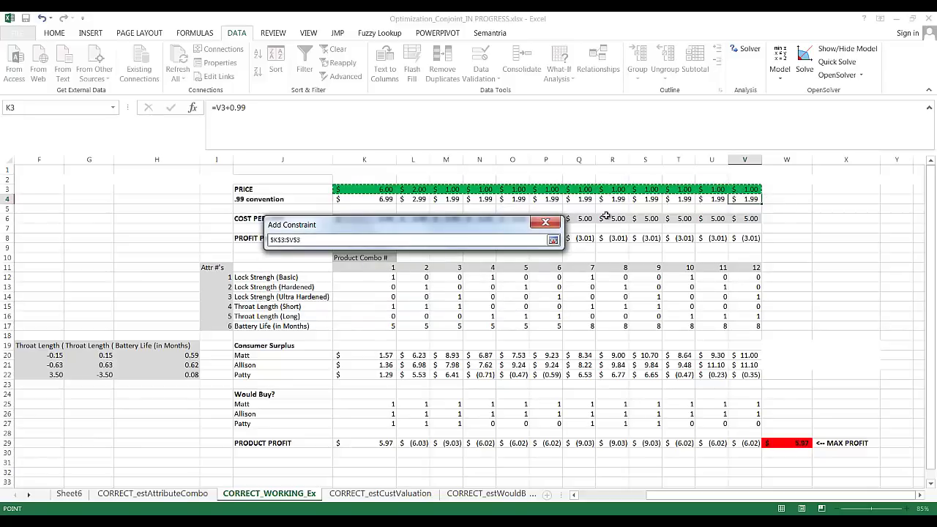
{"action": "left_click", "coordinate": [553, 240]}
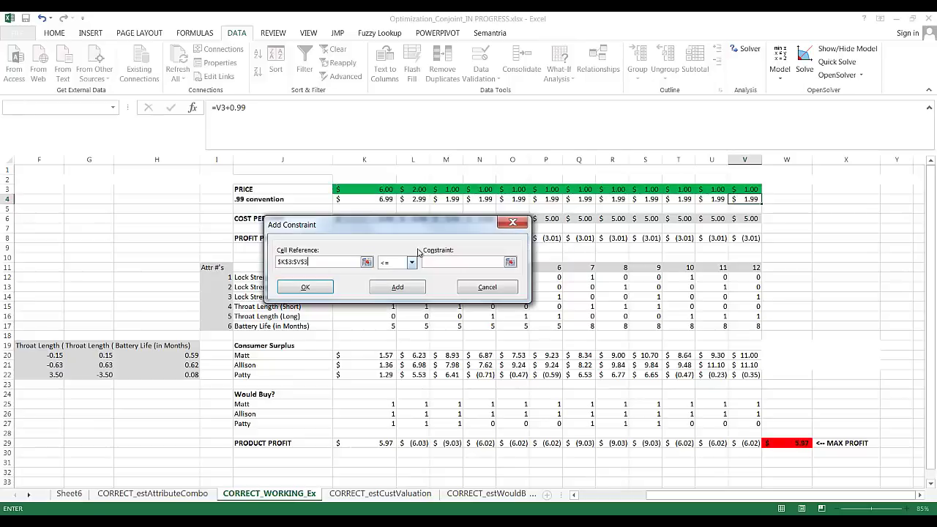
{"action": "left_click", "coordinate": [411, 263]}
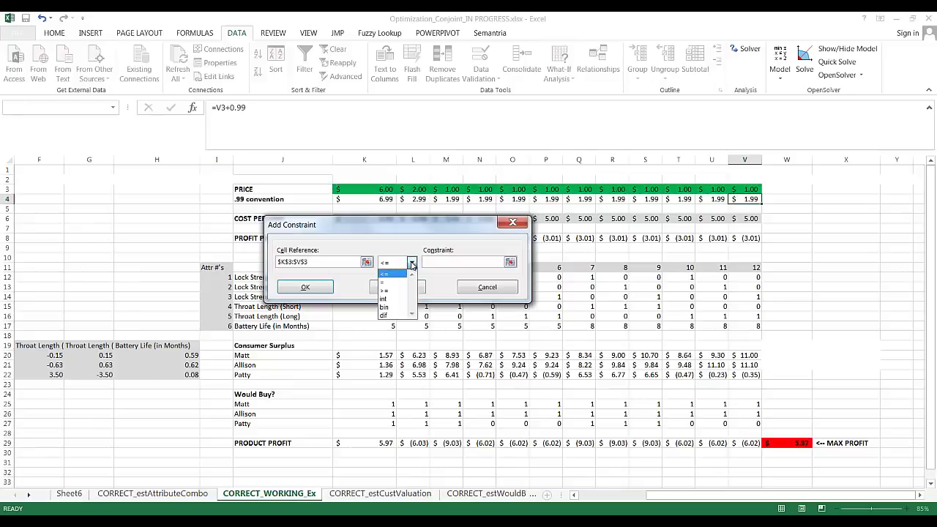
{"action": "left_click", "coordinate": [394, 300]}
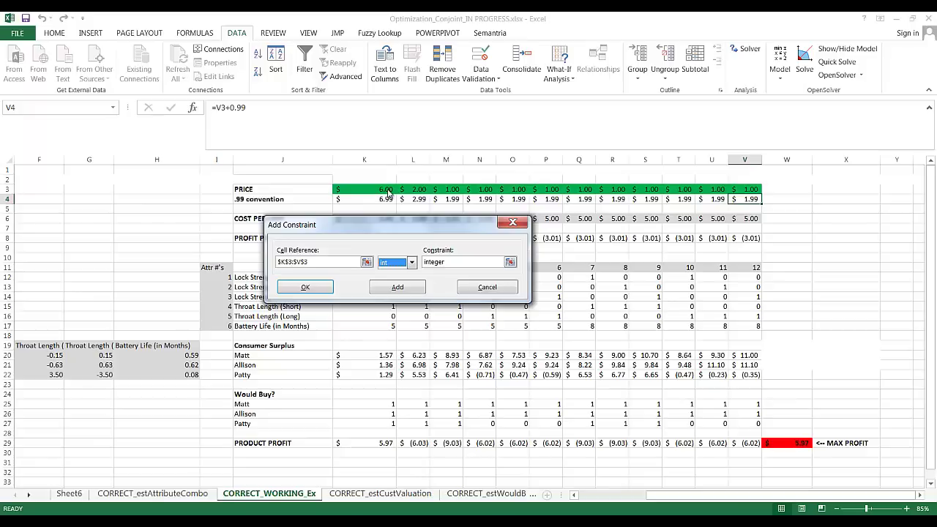
{"action": "left_click", "coordinate": [395, 289]}
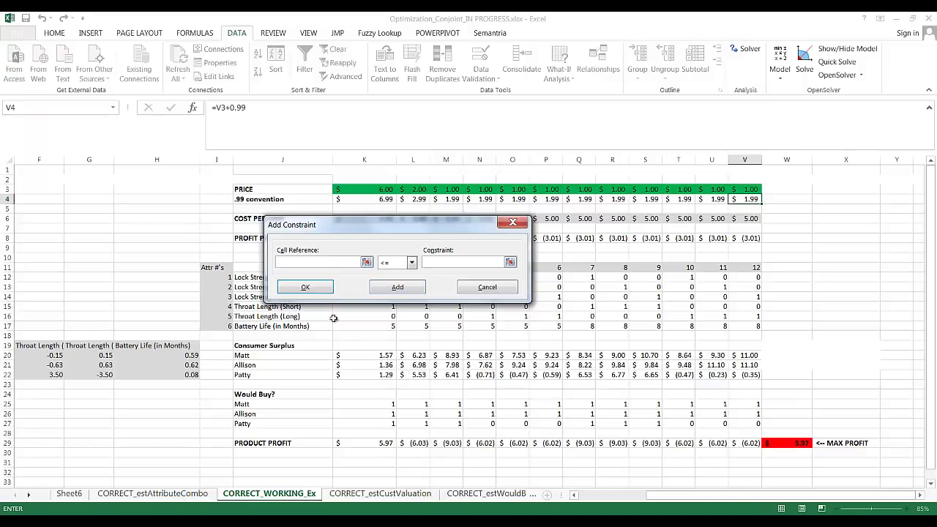
{"action": "left_click", "coordinate": [486, 287]}
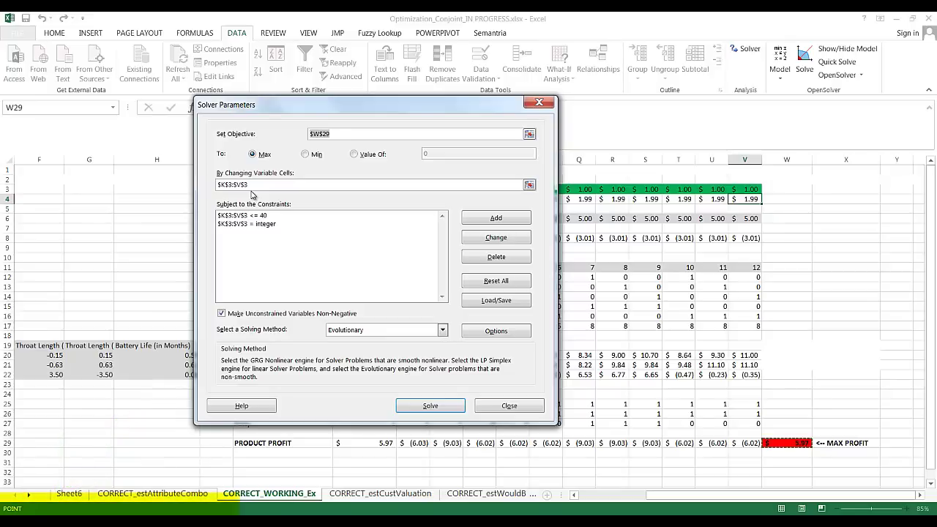
Step: Run Solver and keep its solution, checking the product profit and price cells of product combo 12
{"action": "left_click", "coordinate": [430, 405]}
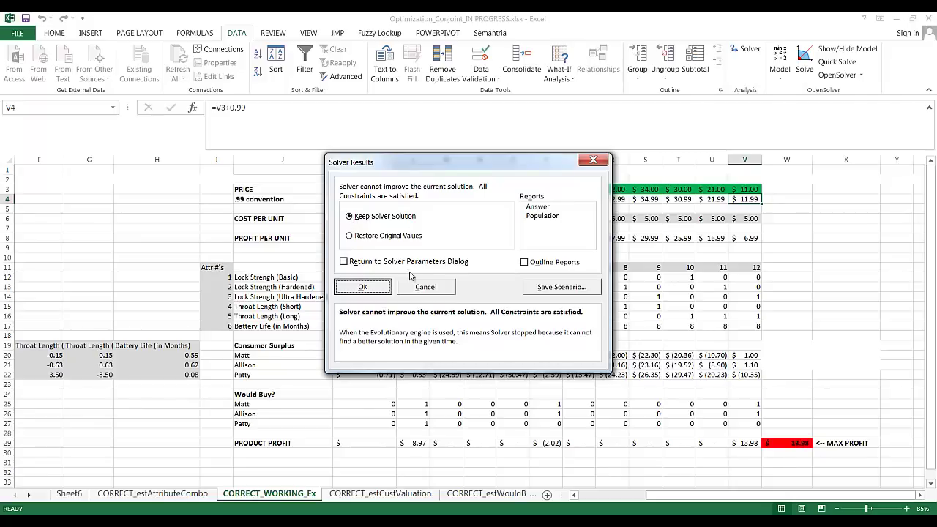
{"action": "left_click", "coordinate": [363, 287]}
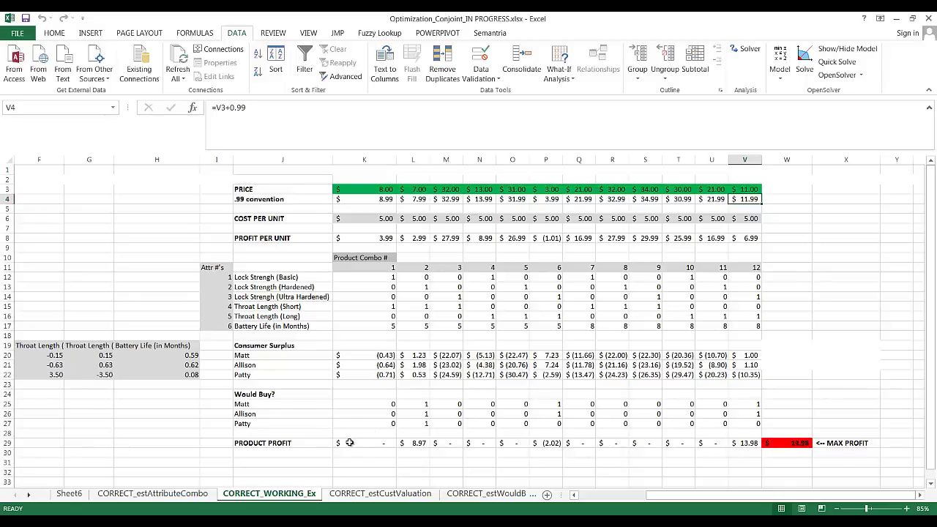
{"action": "left_click", "coordinate": [749, 444]}
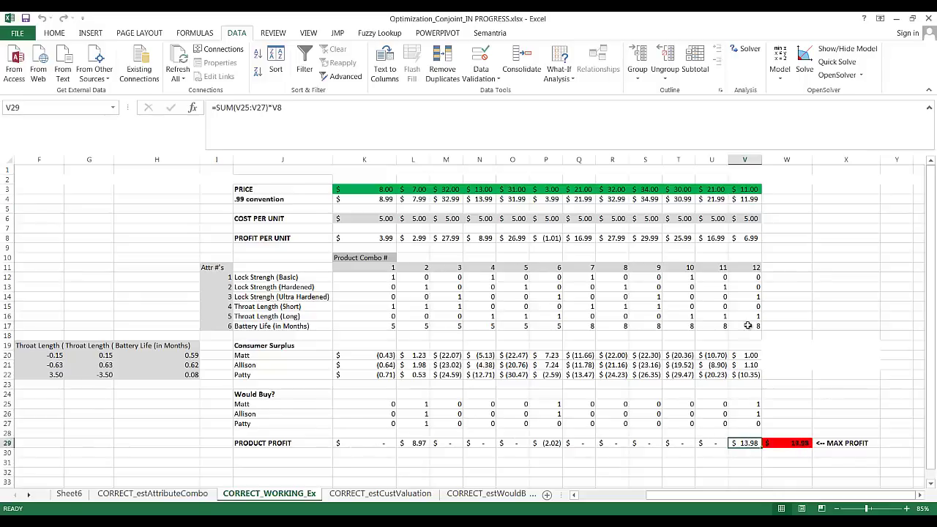
{"action": "left_click", "coordinate": [746, 190]}
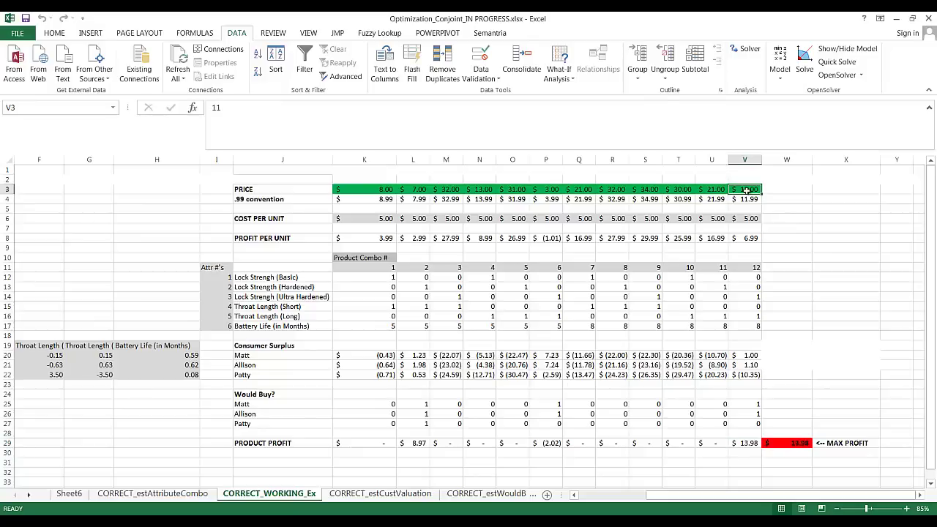
{"action": "left_click", "coordinate": [747, 200]}
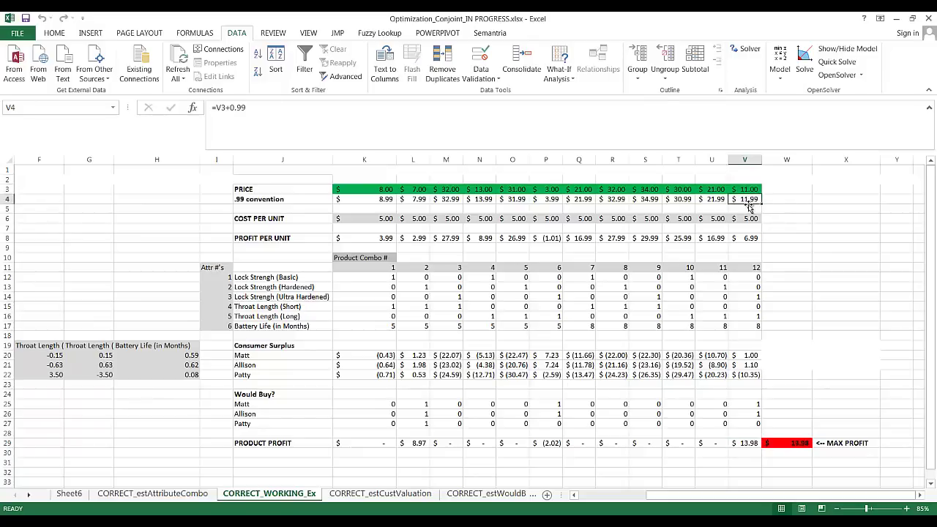